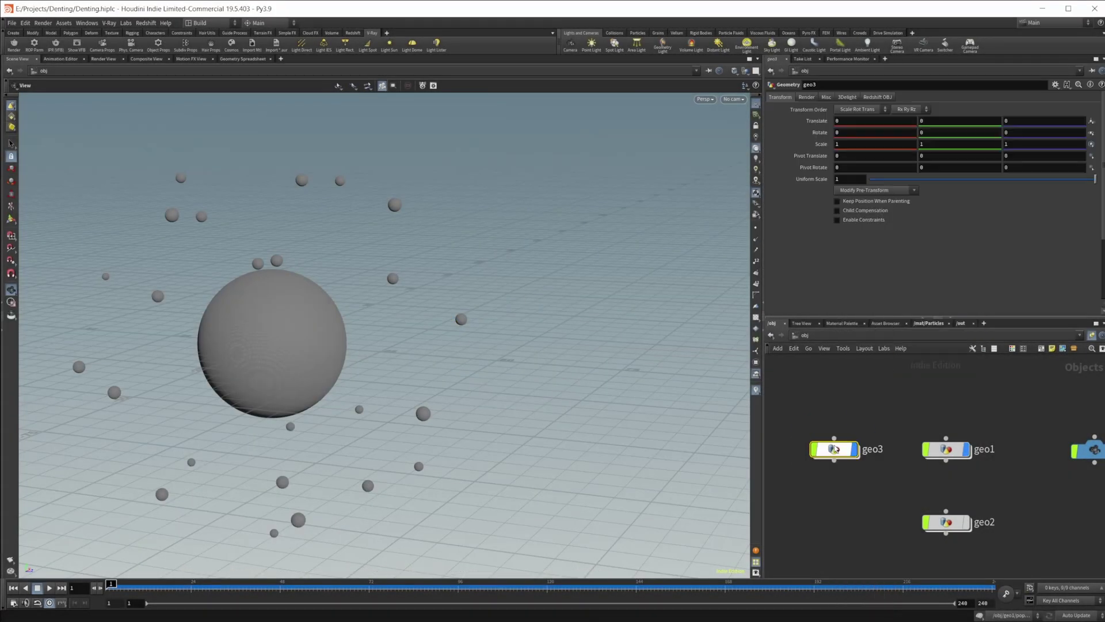
Hide the geo1 object and go inside the geo3 geometry network
{"action": "mouse_move", "coordinate": [946, 450]}
{"action": "left_click", "coordinate": [970, 426]}
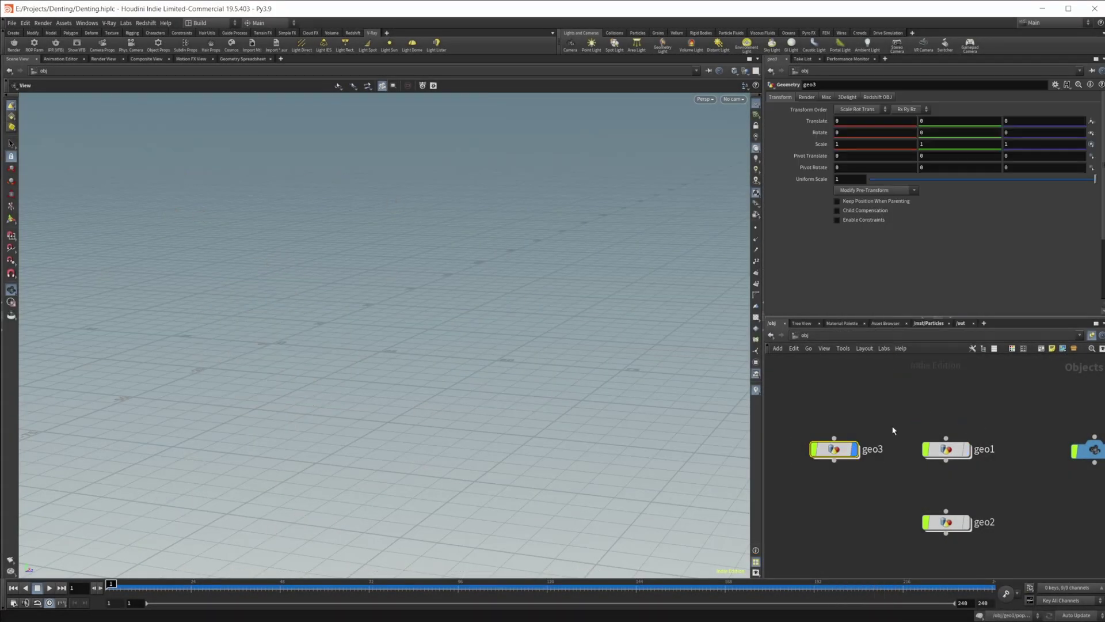
{"action": "double_click", "coordinate": [835, 449]}
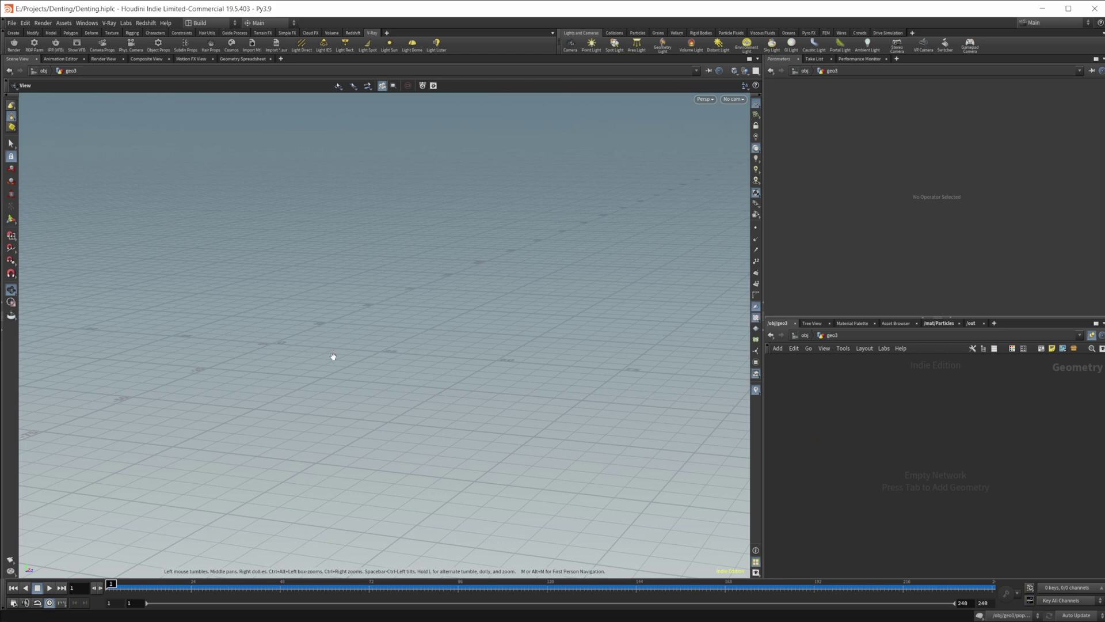
{"action": "left_click_drag", "start_coordinate": [330, 358], "coordinate": [264, 301]}
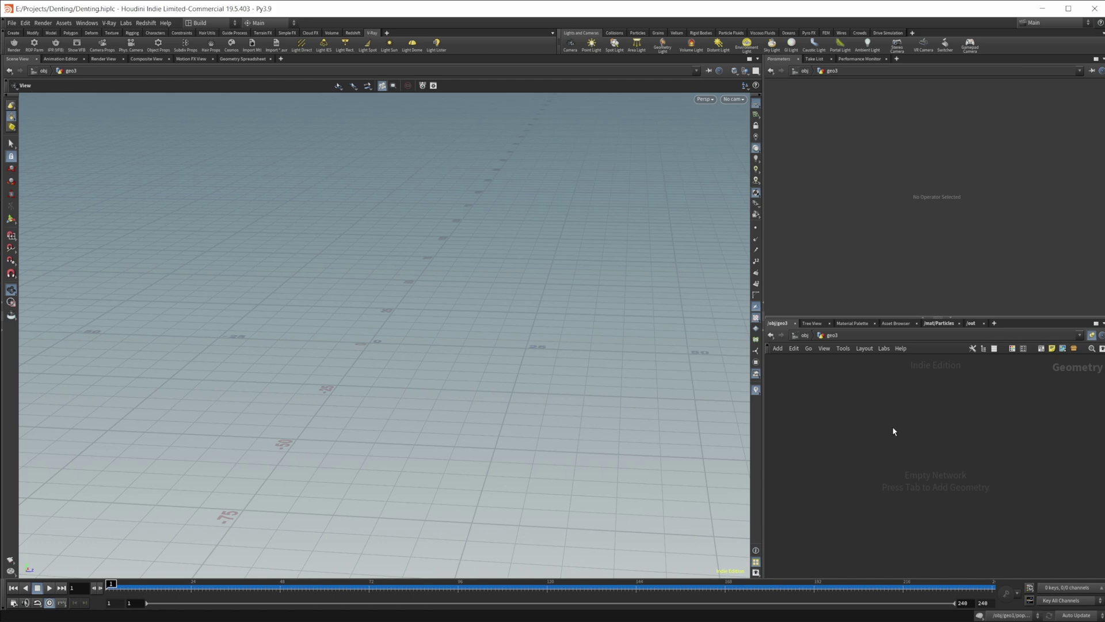
Create a Sphere node in the empty network and set its primitive type to Polygon
{"action": "key", "text": "Tab"}
{"action": "type", "text": "sphere"}
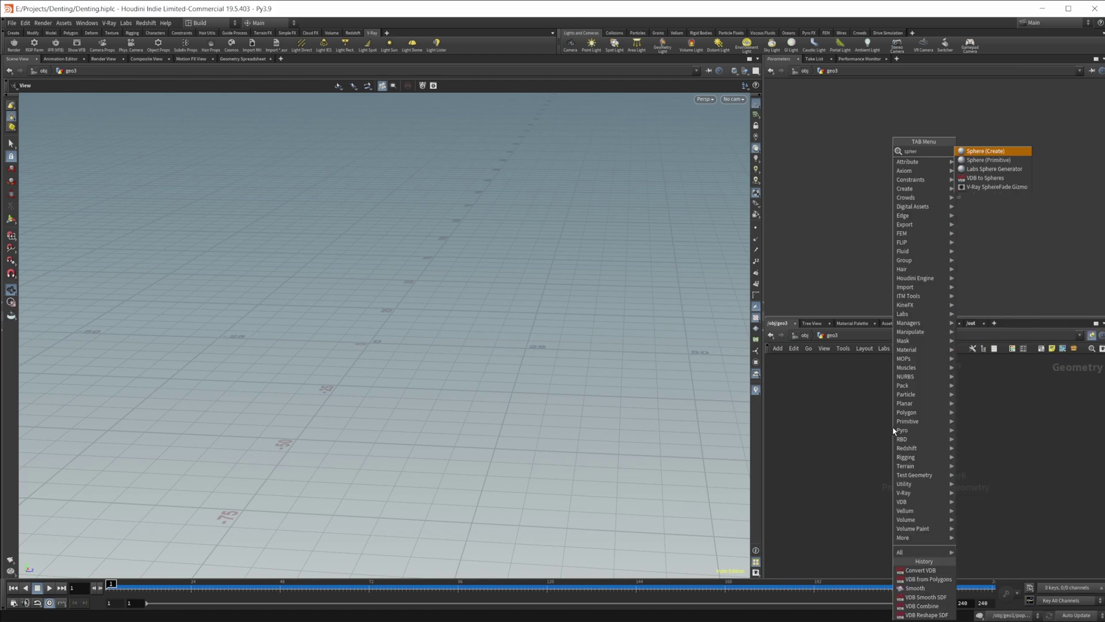
{"action": "key", "text": "Return"}
{"action": "left_click", "coordinate": [893, 427]}
{"action": "left_click", "coordinate": [862, 98]}
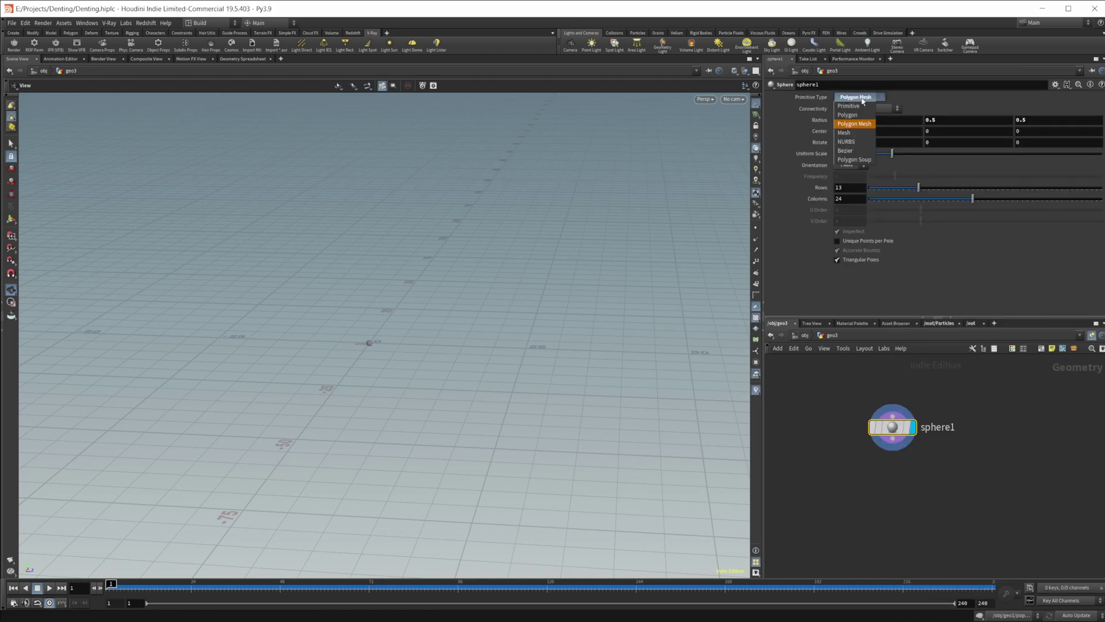
{"action": "left_click", "coordinate": [869, 115]}
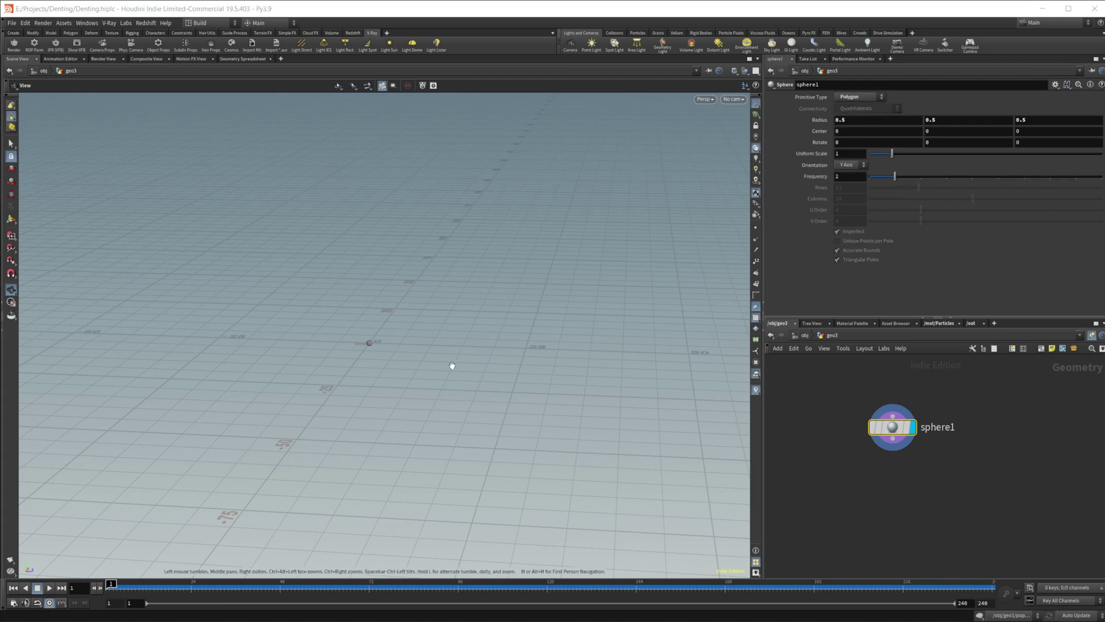
Set the sphere's frequency to 10 and its uniform scale to 10
{"action": "key", "text": "space+g"}
{"action": "right_click_drag", "start_coordinate": [497, 328], "coordinate": [616, 328]}
{"action": "left_click_drag", "start_coordinate": [895, 176], "coordinate": [1101, 177]}
{"action": "right_click_drag", "start_coordinate": [474, 379], "coordinate": [533, 349]}
{"action": "middle_click_drag", "start_coordinate": [532, 348], "coordinate": [464, 367]}
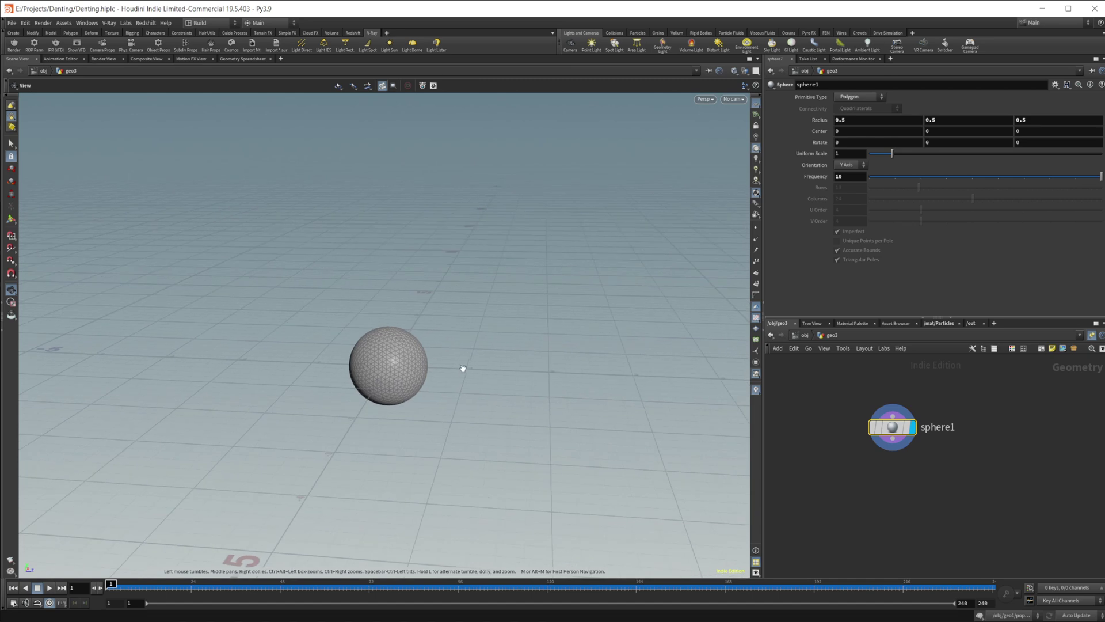
{"action": "left_click_drag", "start_coordinate": [464, 369], "coordinate": [480, 326]}
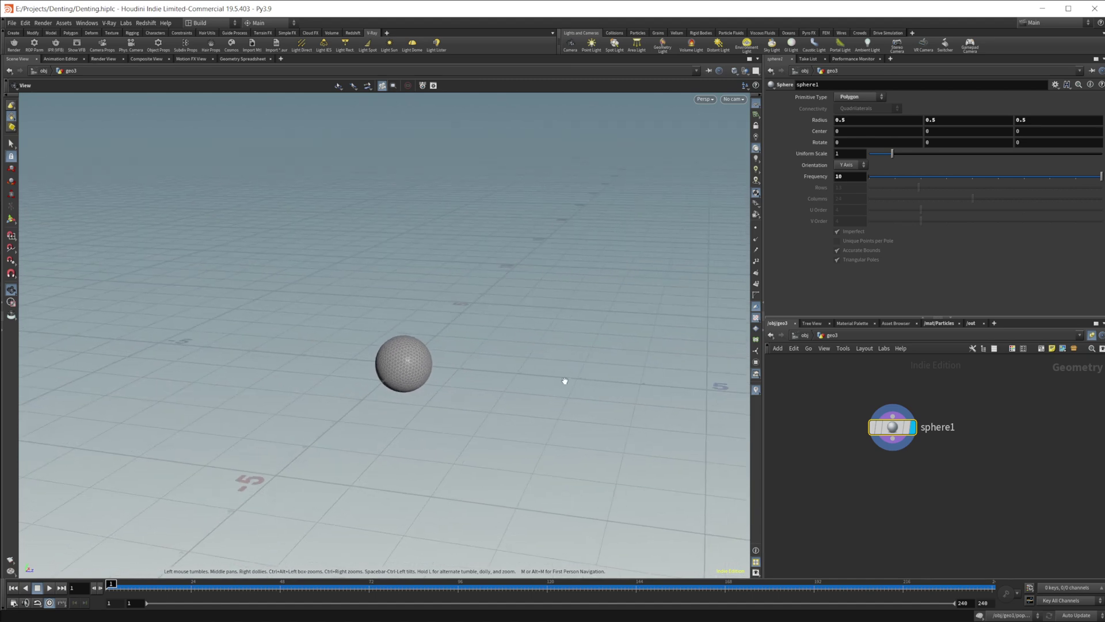
{"action": "right_click_drag", "start_coordinate": [533, 332], "coordinate": [454, 401]}
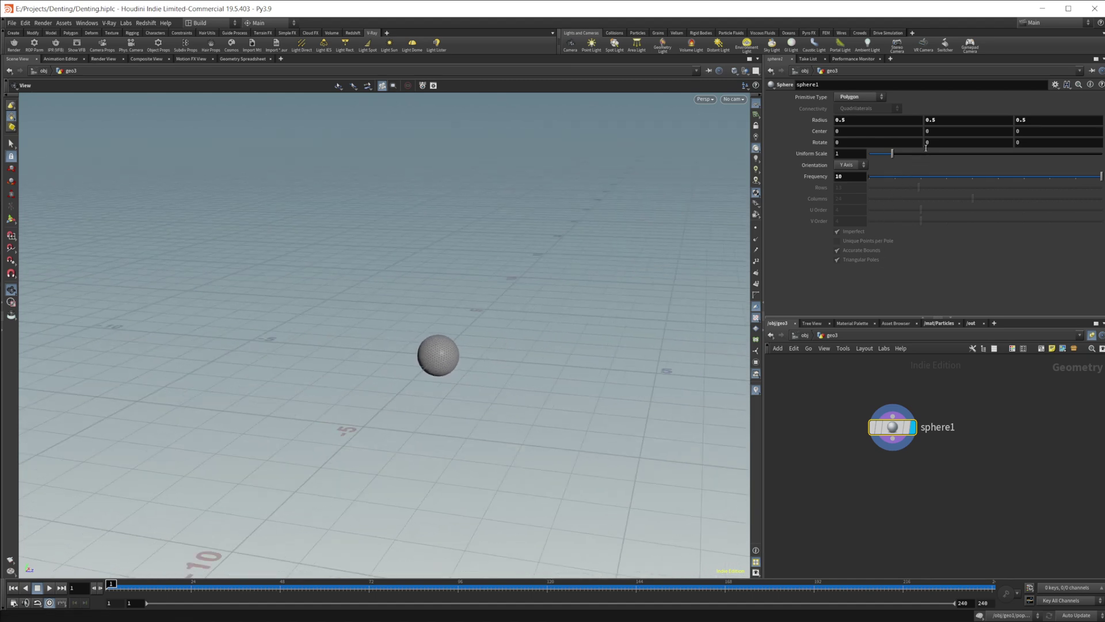
{"action": "left_click_drag", "start_coordinate": [892, 154], "coordinate": [1101, 153]}
{"action": "right_click_drag", "start_coordinate": [528, 314], "coordinate": [431, 340]}
{"action": "middle_click_drag", "start_coordinate": [481, 332], "coordinate": [451, 333]}
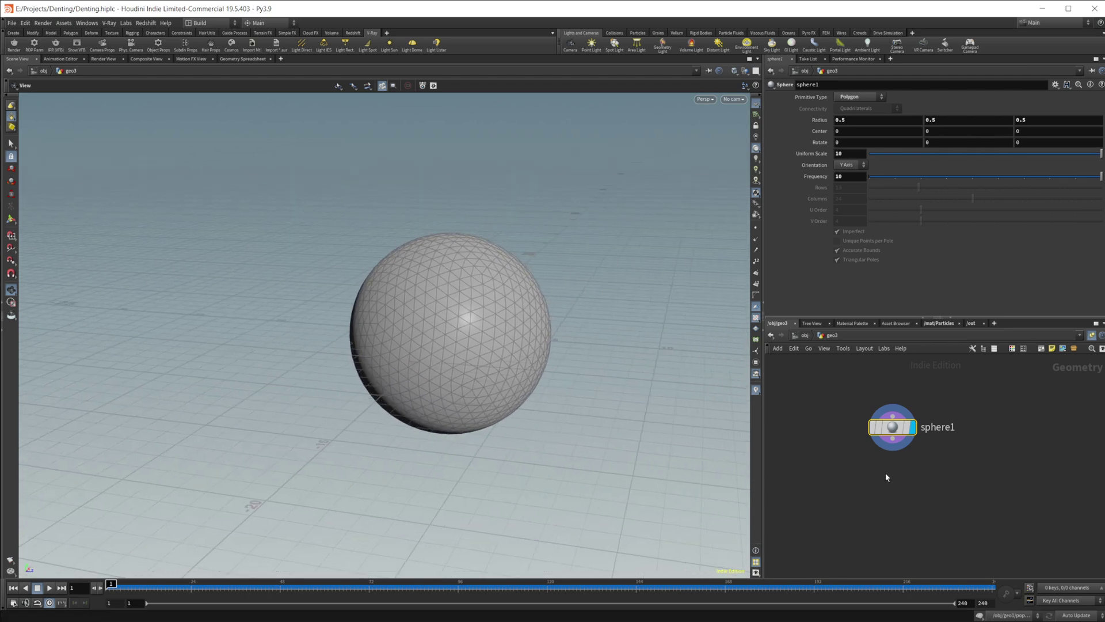
Add a Scatter node below the sphere and set its Force Total Count to 30
{"action": "middle_click_drag", "start_coordinate": [926, 499], "coordinate": [902, 445]}
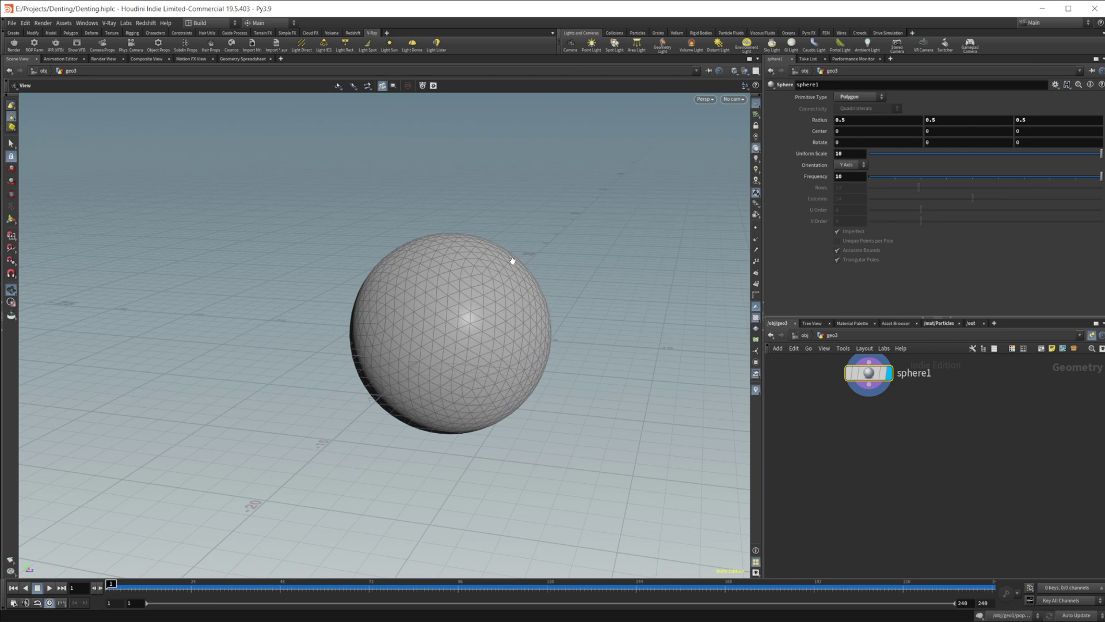
{"action": "key", "text": "Tab"}
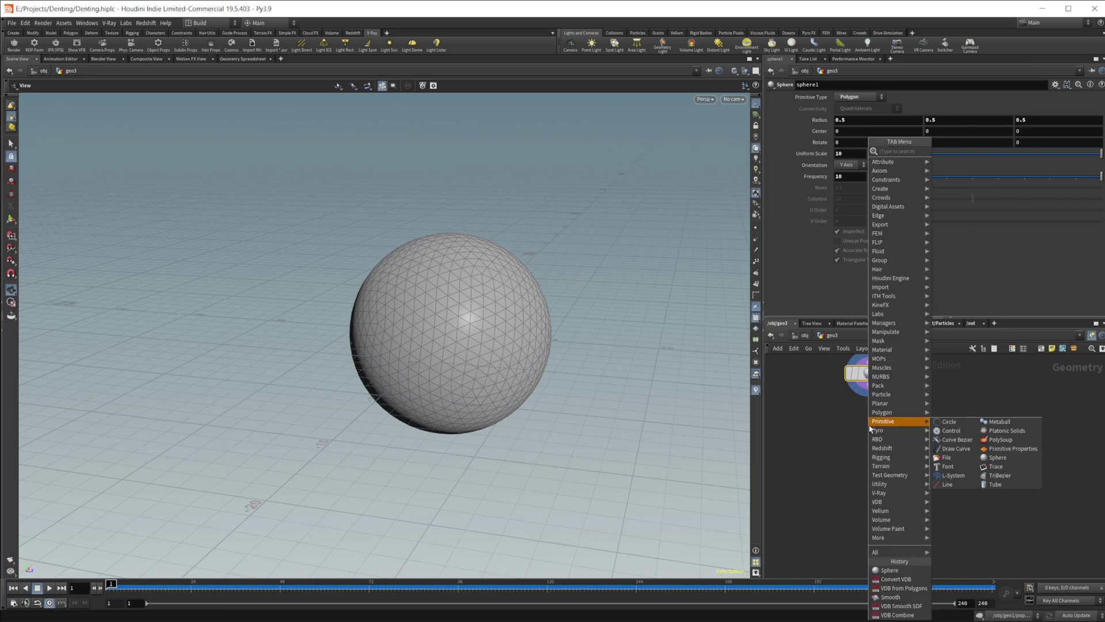
{"action": "type", "text": "scat"}
{"action": "key", "text": "Return"}
{"action": "left_click", "coordinate": [869, 426]}
{"action": "double_click", "coordinate": [843, 141]}
{"action": "key", "text": "Return"}
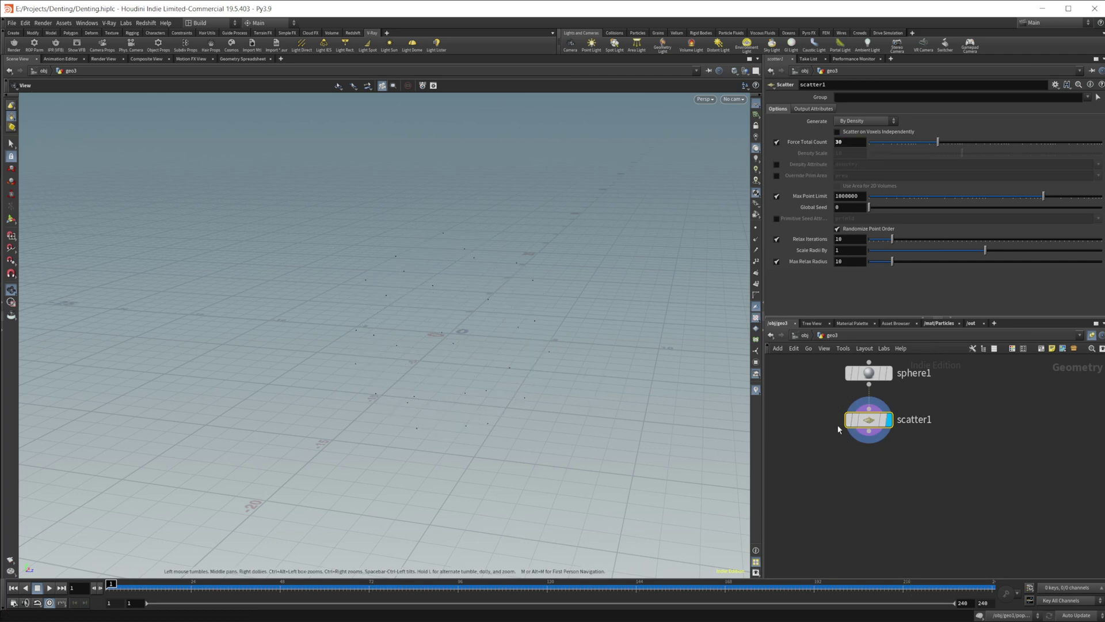
Add a POP Network below the Scatter node and go inside it
{"action": "key", "text": "Tab"}
{"action": "type", "text": "popn"}
{"action": "key", "text": "Return"}
{"action": "left_click", "coordinate": [854, 447]}
{"action": "double_click", "coordinate": [853, 446]}
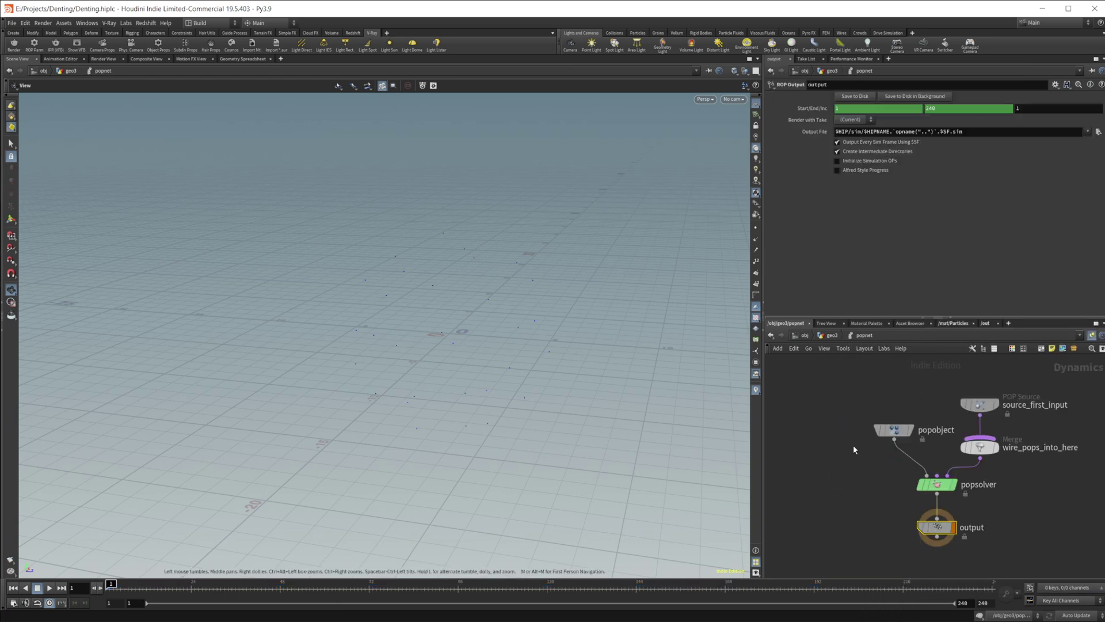
Move the source_first_input node well above the wire_pops_into_here merge to leave room between them
{"action": "middle_click_drag", "start_coordinate": [848, 483], "coordinate": [749, 512]}
{"action": "left_click_drag", "start_coordinate": [882, 434], "coordinate": [882, 397]}
{"action": "middle_click_drag", "start_coordinate": [942, 419], "coordinate": [934, 521]}
{"action": "left_click_drag", "start_coordinate": [870, 496], "coordinate": [870, 395]}
Set the emission type of source_first_input to Points
{"action": "left_click", "coordinate": [871, 392]}
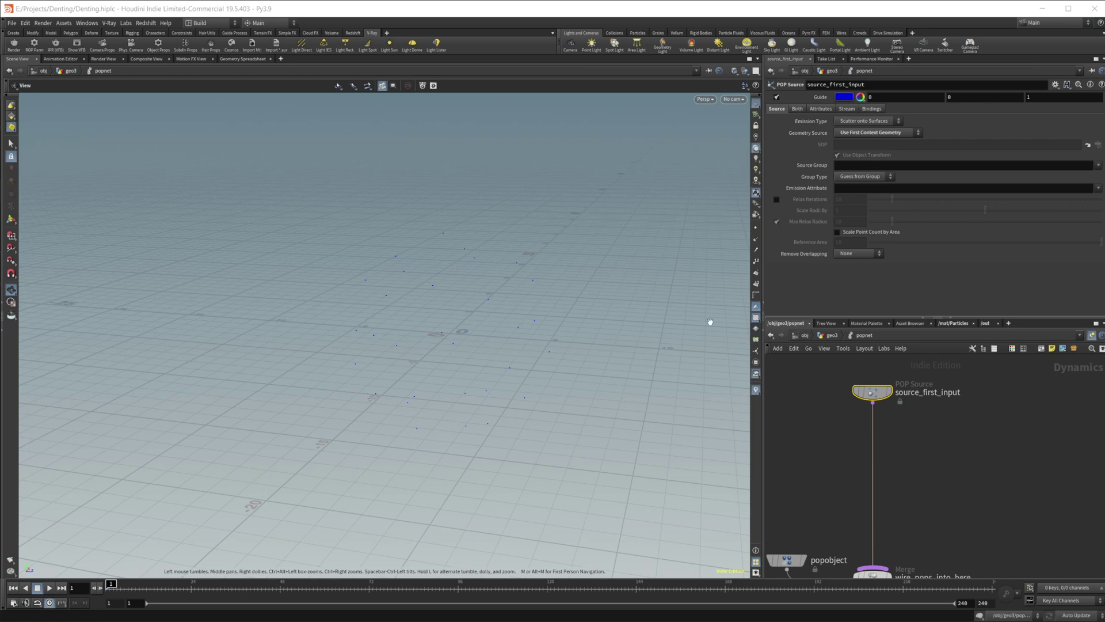
{"action": "left_click", "coordinate": [755, 228]}
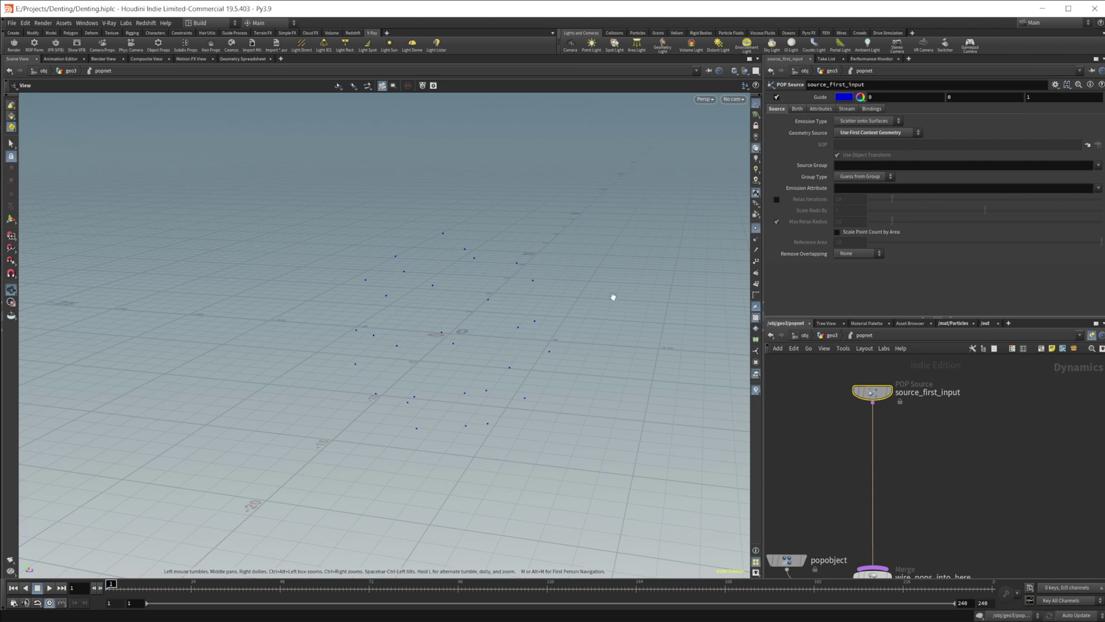
{"action": "left_click", "coordinate": [755, 229]}
{"action": "left_click", "coordinate": [841, 122]}
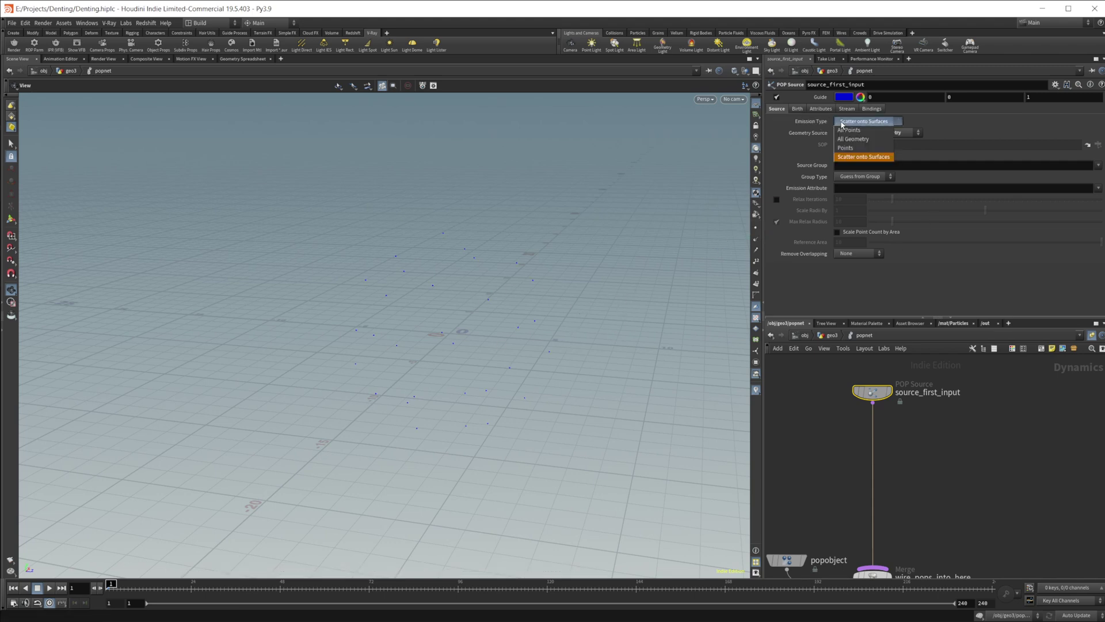
{"action": "left_click", "coordinate": [855, 148]}
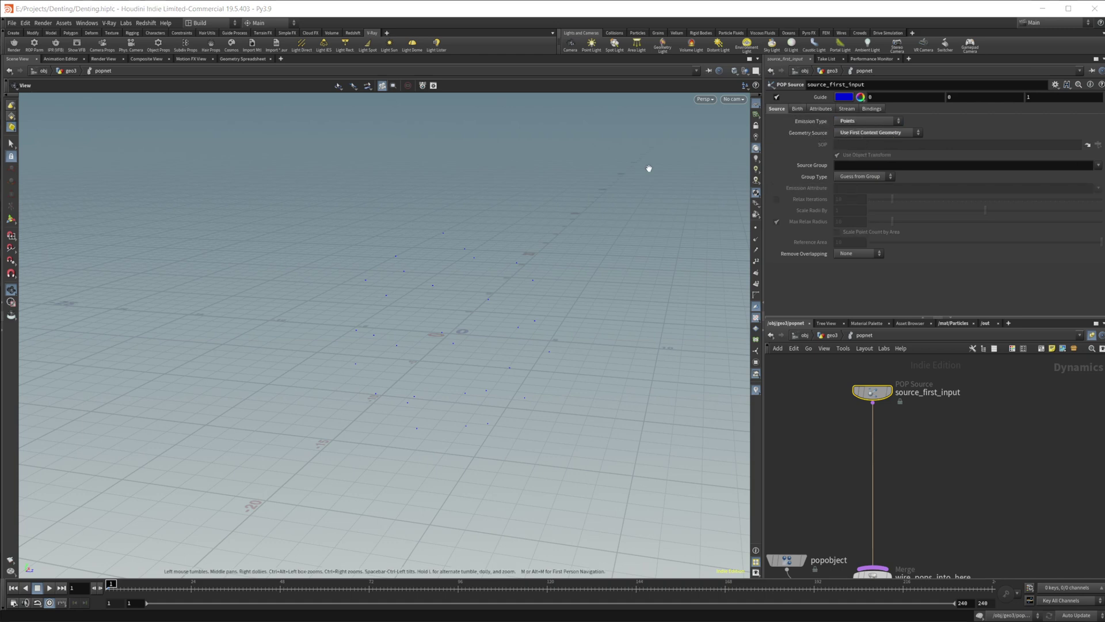
In the POP Source birth settings, set Const. Activation to 0 and Impulse Activation to the expression $FF==1
{"action": "left_click", "coordinate": [797, 108]}
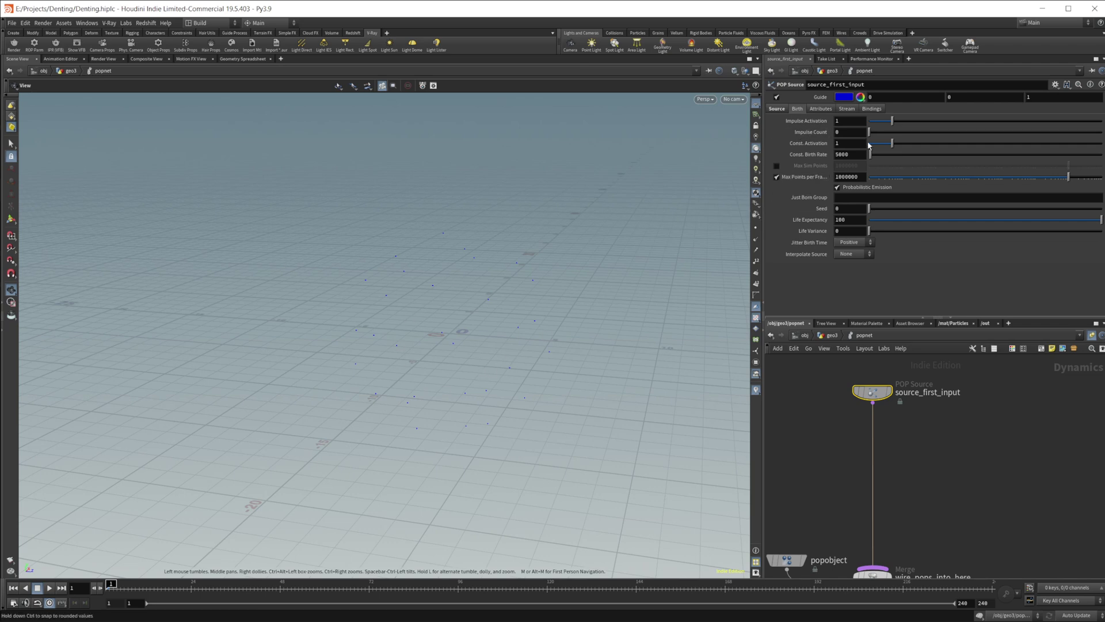
{"action": "left_click_drag", "start_coordinate": [887, 146], "coordinate": [869, 145]}
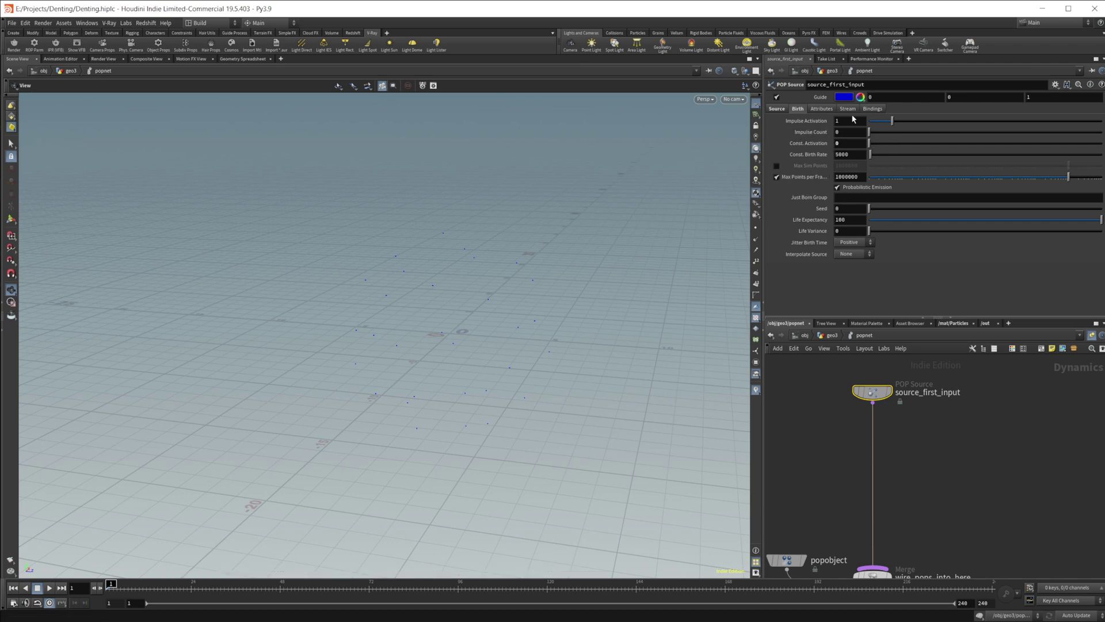
{"action": "left_click", "coordinate": [856, 122]}
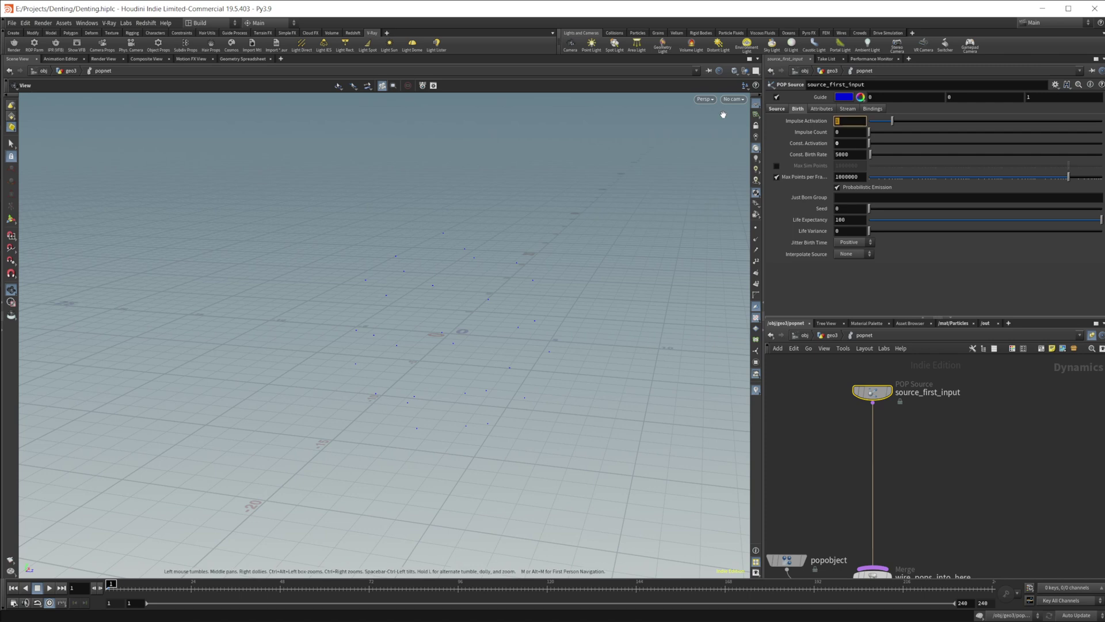
{"action": "type", "text": "$FF=="}
{"action": "key", "text": "Return"}
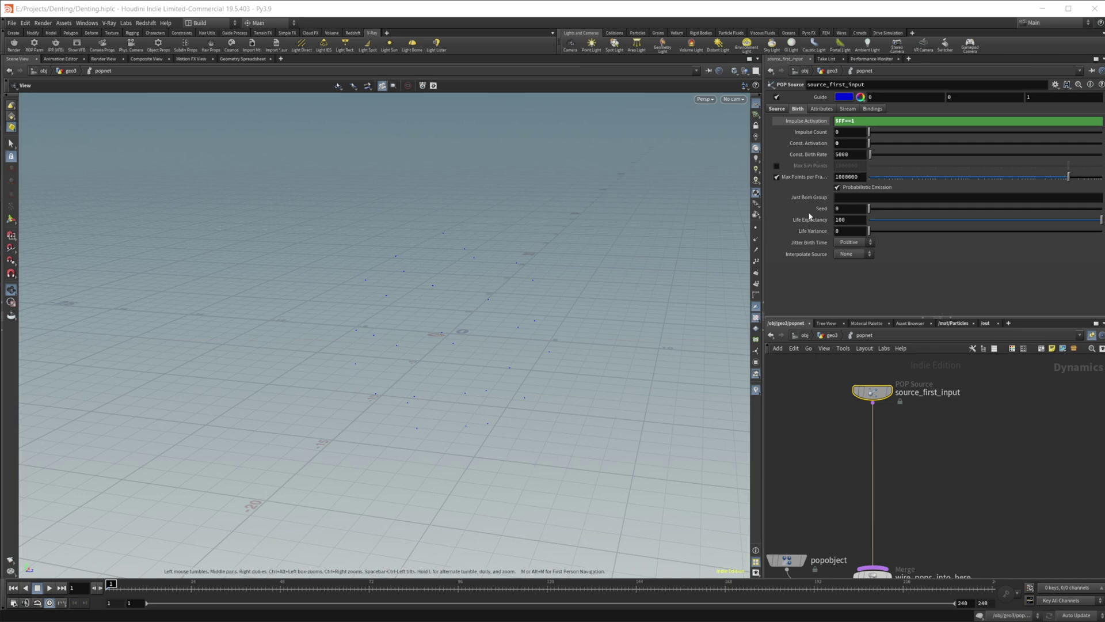
Link the POP Source's Impulse Count to scatter1's Force Total Count with a relative channel reference, ch("../../scatter1/npts")
{"action": "left_click", "coordinate": [847, 132]}
{"action": "left_click", "coordinate": [830, 334]}
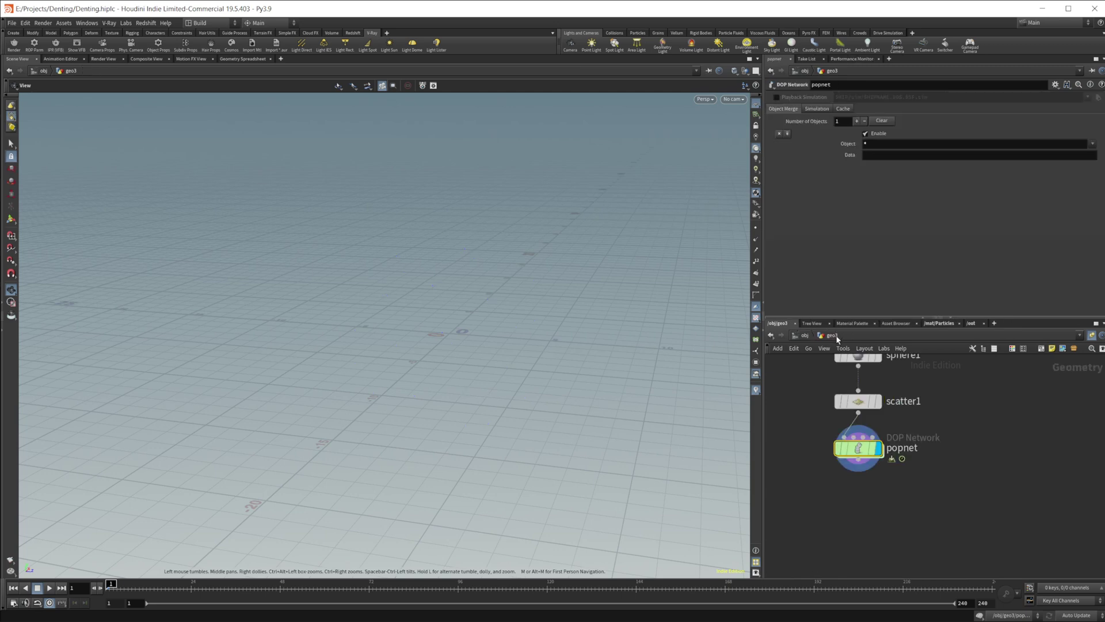
{"action": "left_click", "coordinate": [858, 401]}
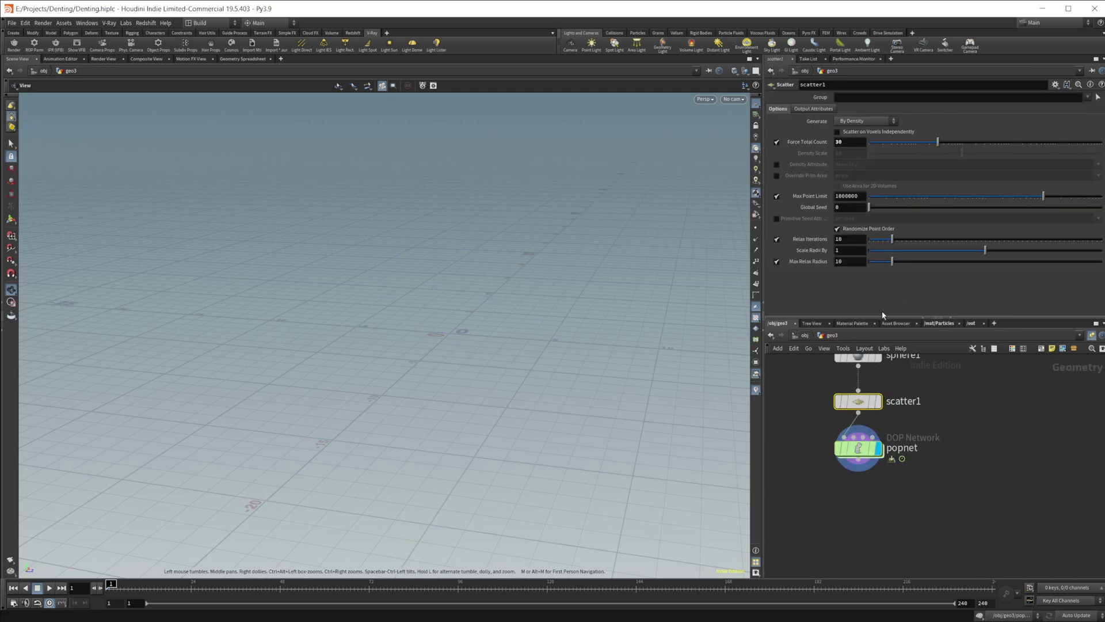
{"action": "right_click", "coordinate": [857, 141]}
{"action": "left_click", "coordinate": [888, 204]}
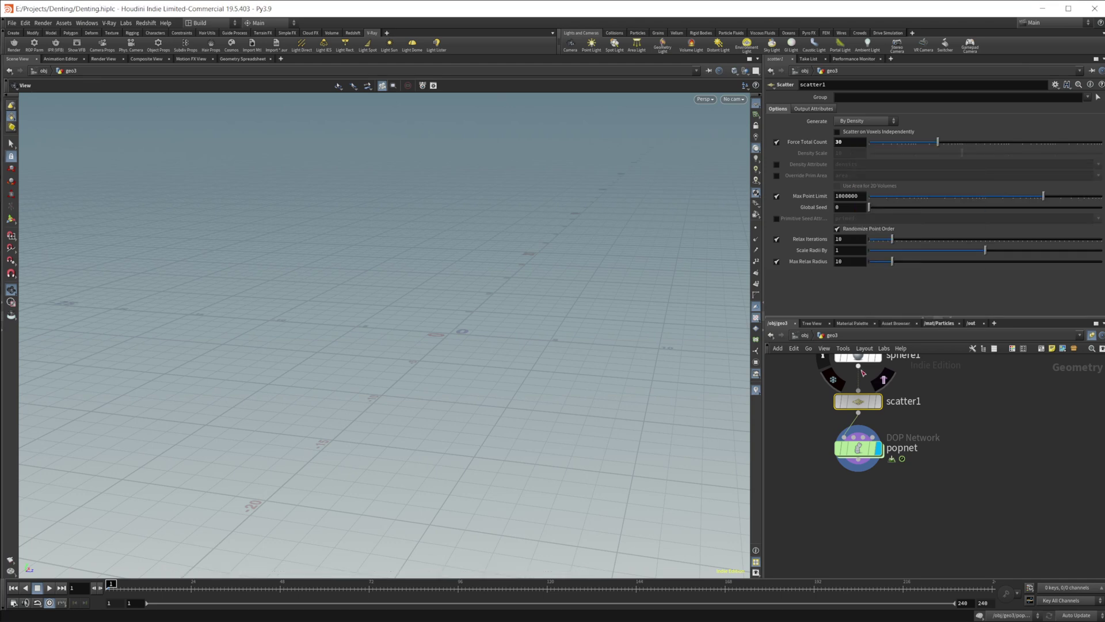
{"action": "double_click", "coordinate": [858, 448]}
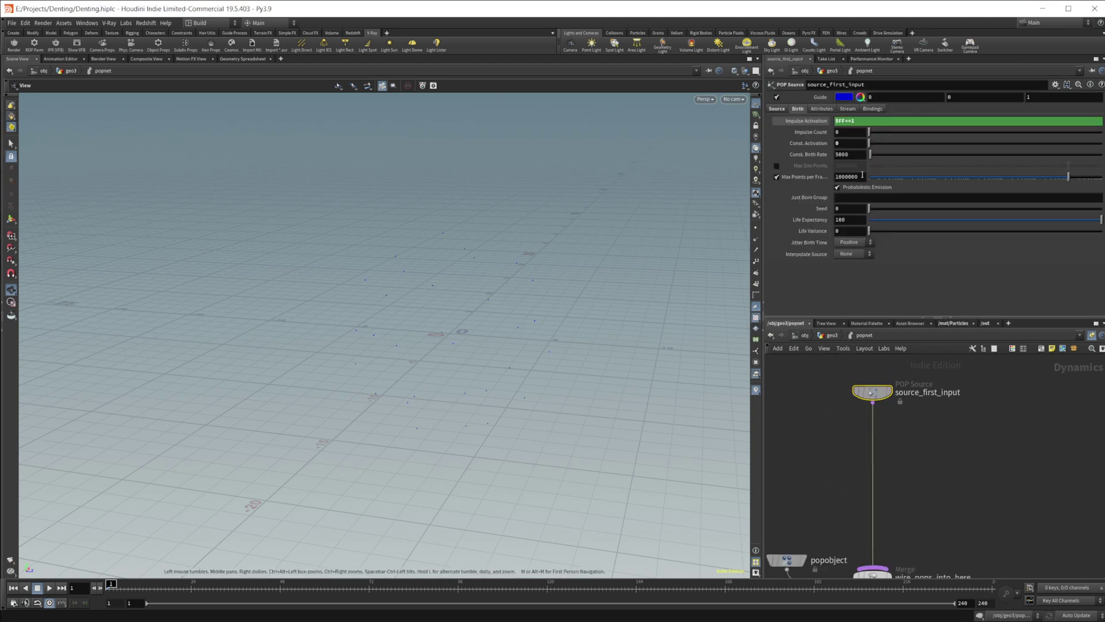
{"action": "right_click", "coordinate": [849, 135]}
{"action": "left_click", "coordinate": [890, 223]}
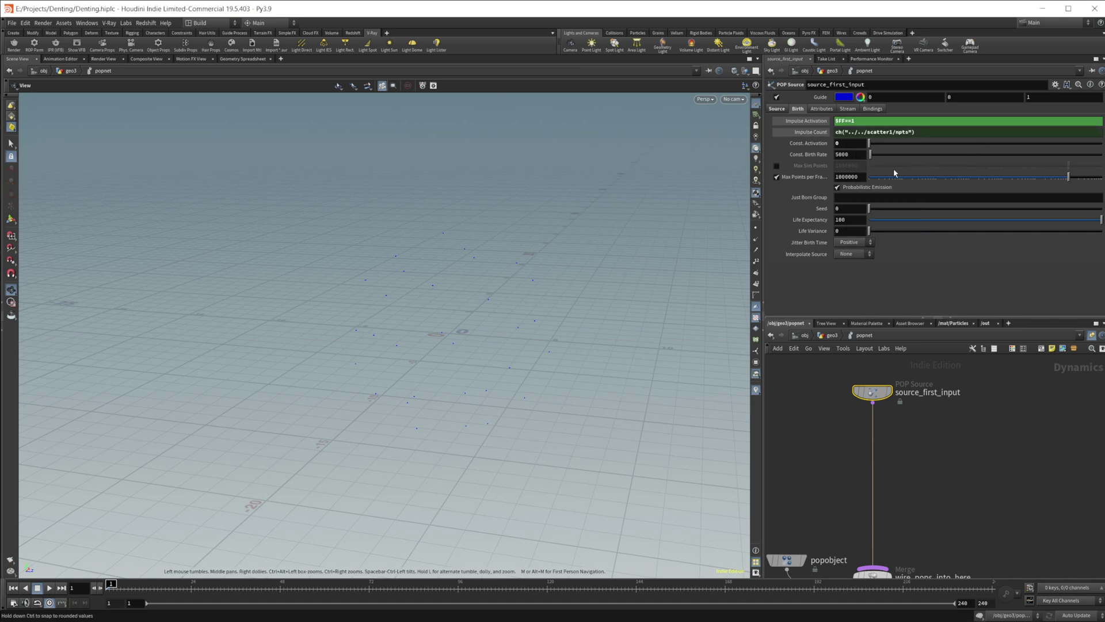
{"action": "left_click", "coordinate": [823, 133]}
Insert a POP Attract node between source_first_input and the wire_pops_into_here merge
{"action": "mouse_move", "coordinate": [910, 484]}
{"action": "middle_mouse_down"}
{"action": "mouse_move", "coordinate": [903, 435]}
{"action": "mouse_move", "coordinate": [902, 492]}
{"action": "middle_mouse_up"}
{"action": "key", "text": "Tab"}
{"action": "type", "text": "p"}
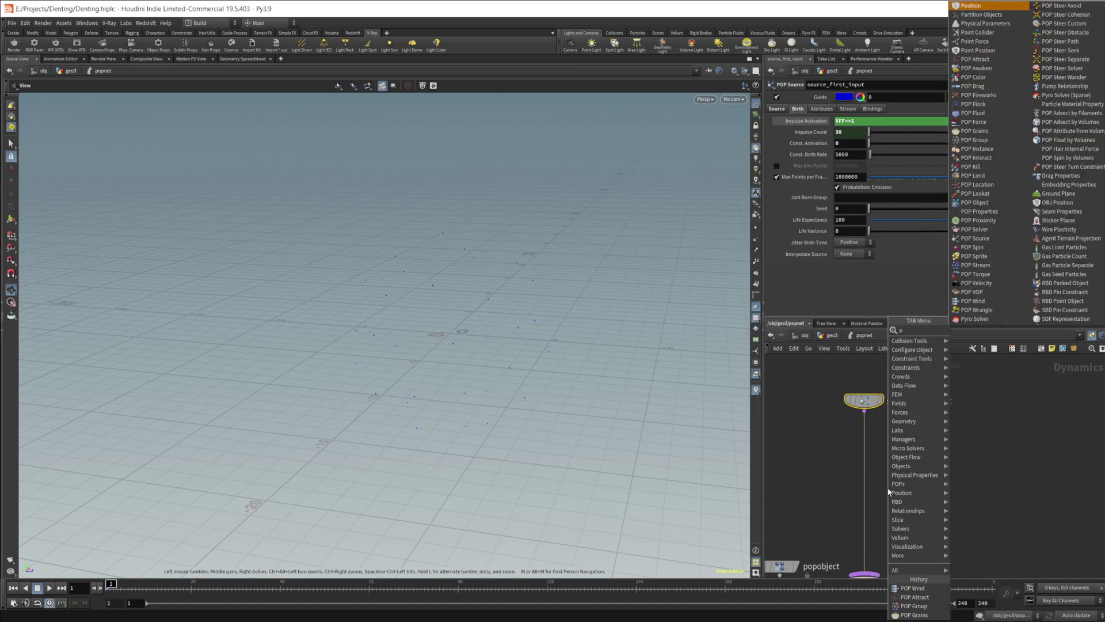
{"action": "type", "text": "op att"}
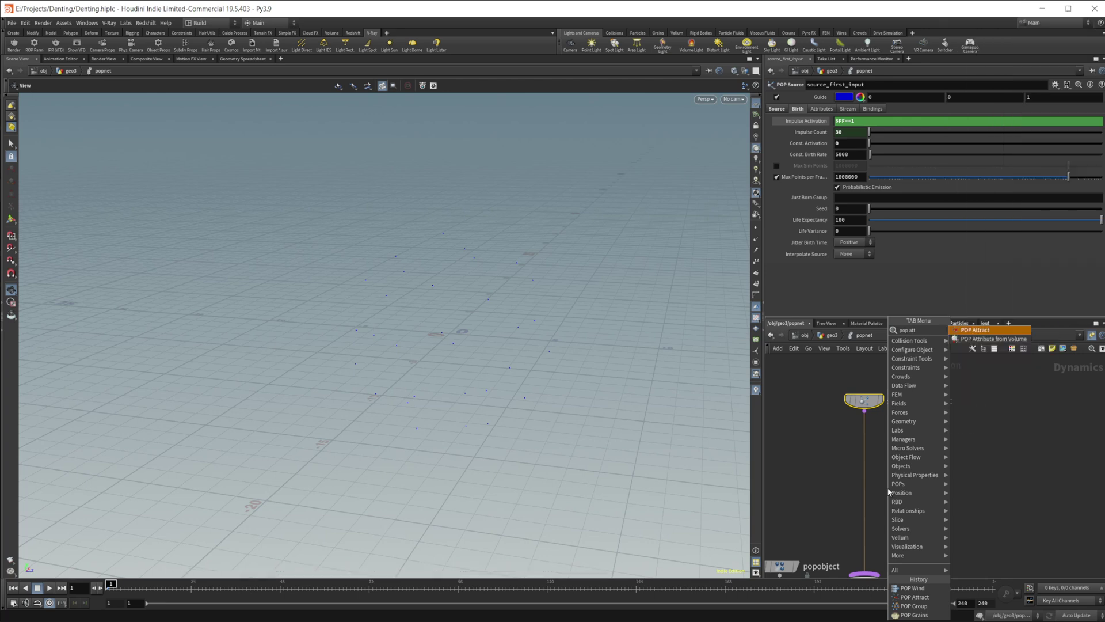
{"action": "key", "text": "Return"}
{"action": "left_click", "coordinate": [864, 477]}
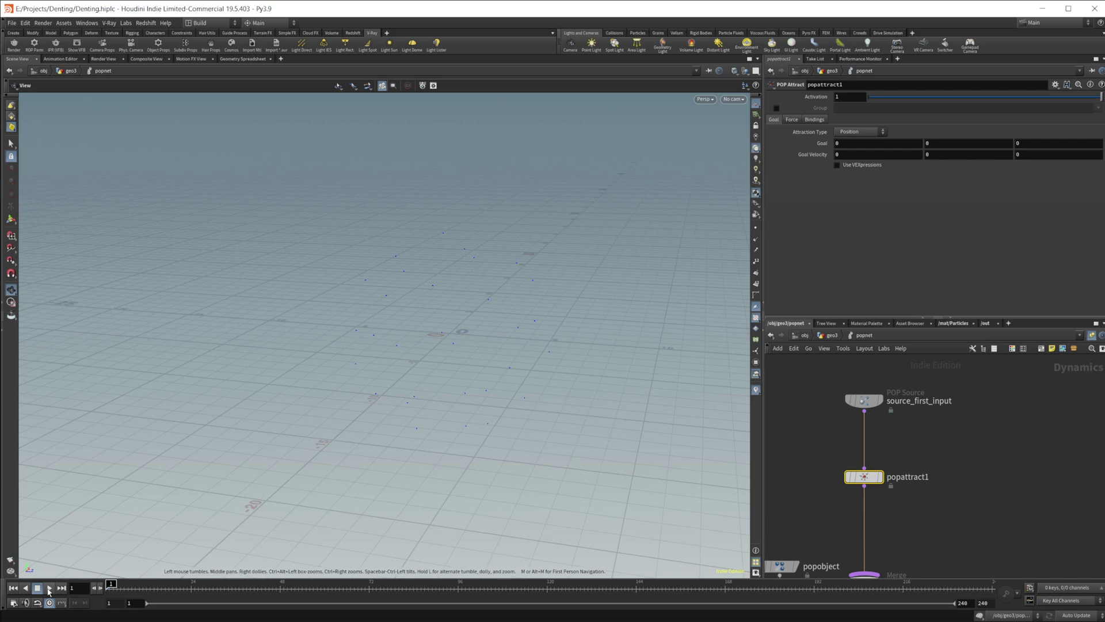
Preview the particle simulation and turn off the Guide display of source_first_input
{"action": "left_click", "coordinate": [49, 588]}
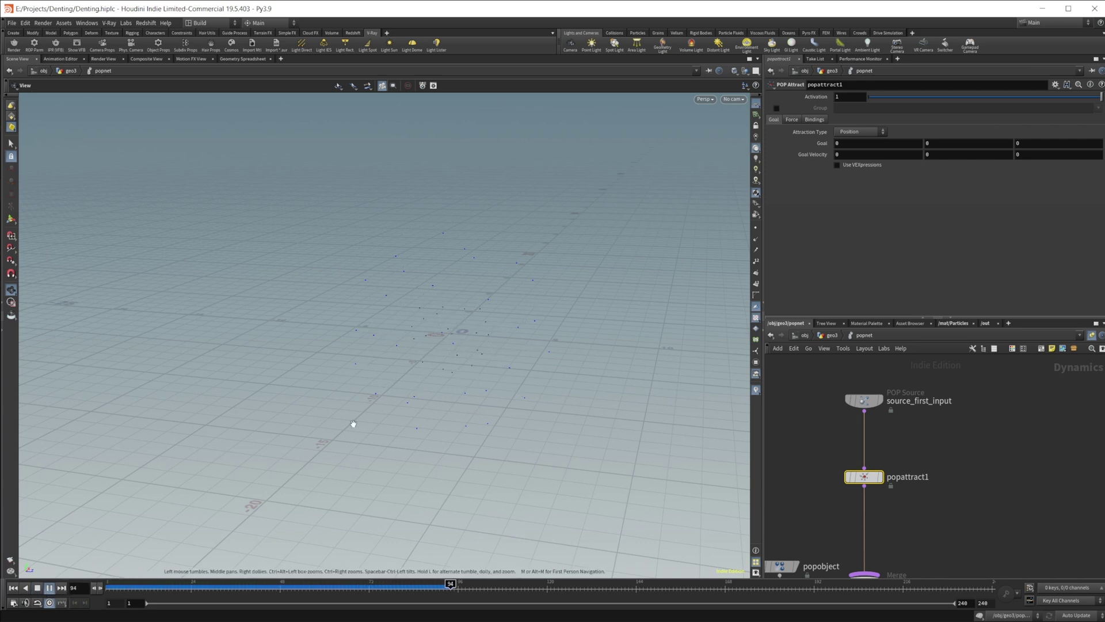
{"action": "left_click", "coordinate": [37, 587]}
{"action": "middle_click_drag", "start_coordinate": [887, 450], "coordinate": [889, 464]}
{"action": "left_click", "coordinate": [865, 416]}
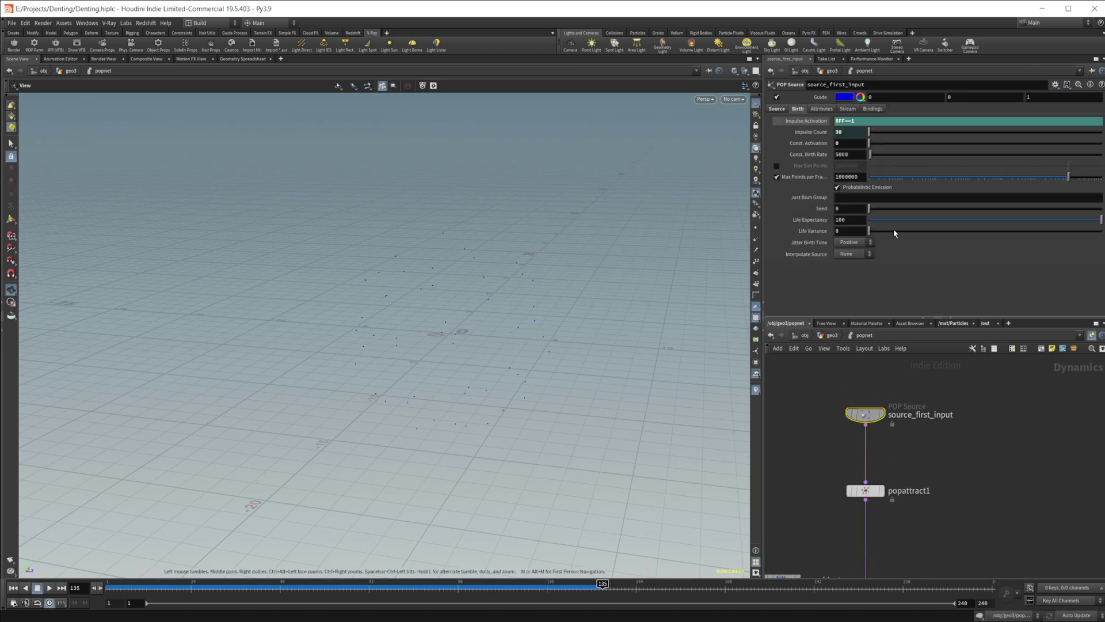
{"action": "left_click", "coordinate": [780, 98]}
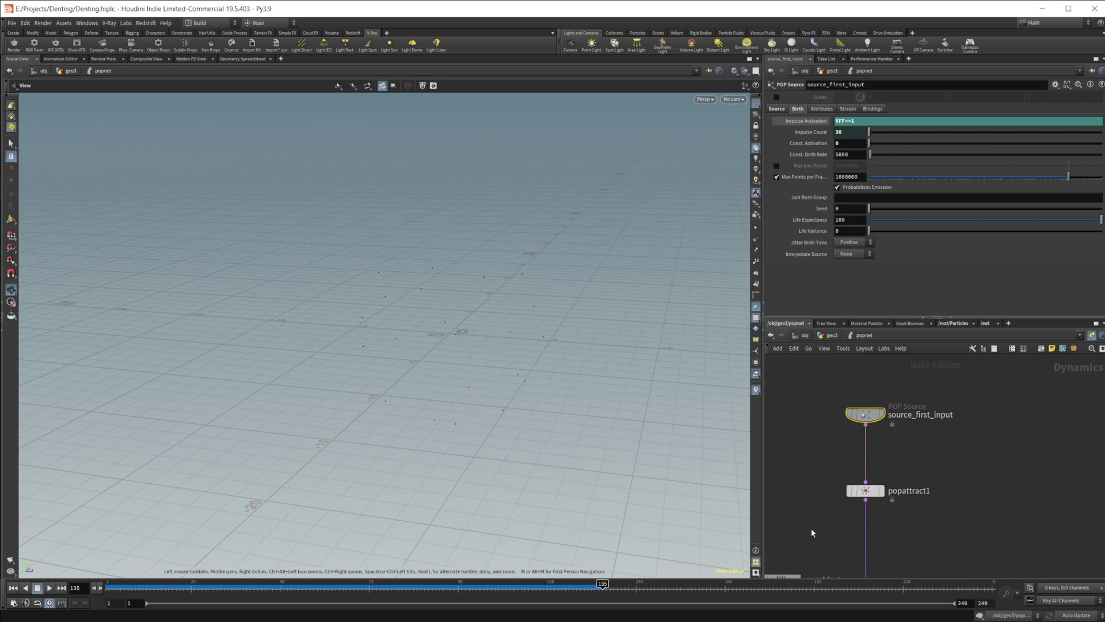
Insert a POP Group node between source_first_input and popattract1
{"action": "middle_click_drag", "start_coordinate": [953, 525], "coordinate": [946, 492]}
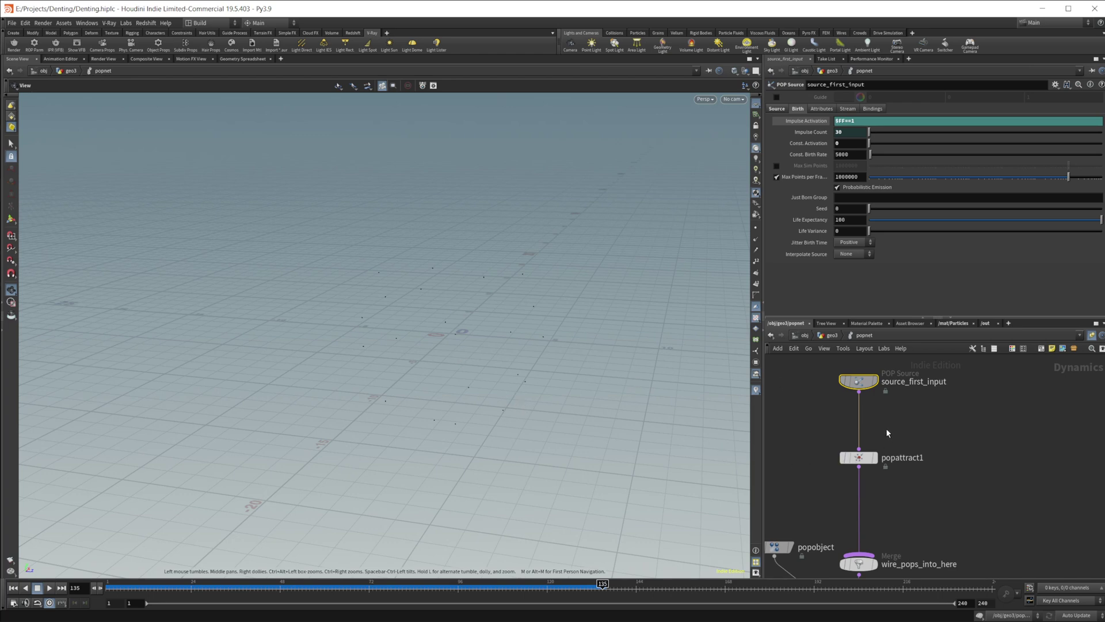
{"action": "key", "text": "Tab"}
{"action": "type", "text": "p"}
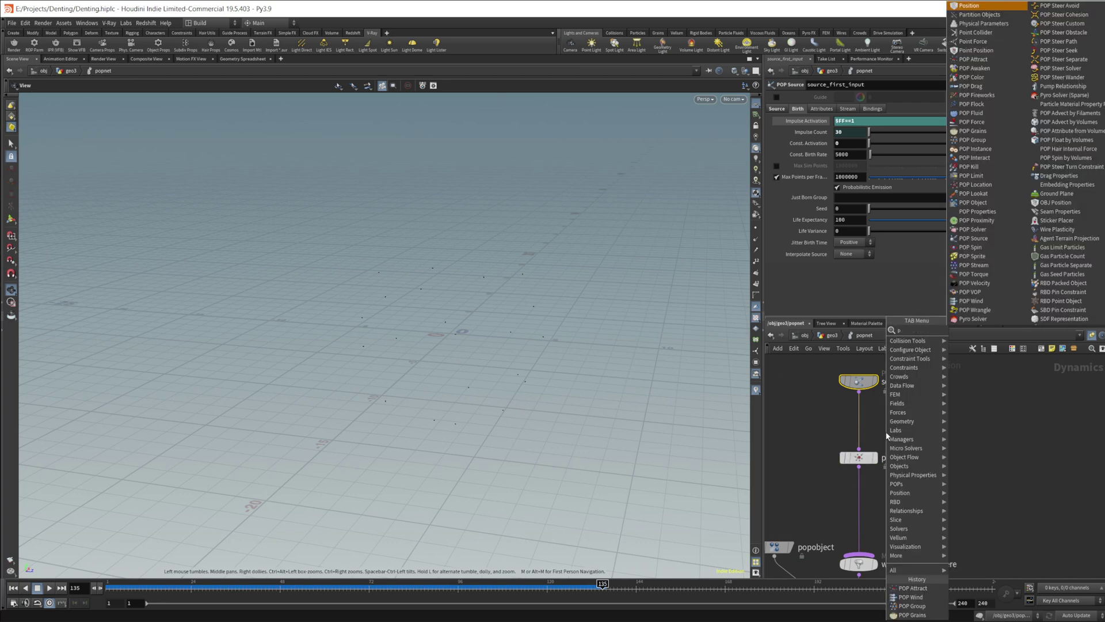
{"action": "type", "text": "op gro"}
{"action": "key", "text": "Return"}
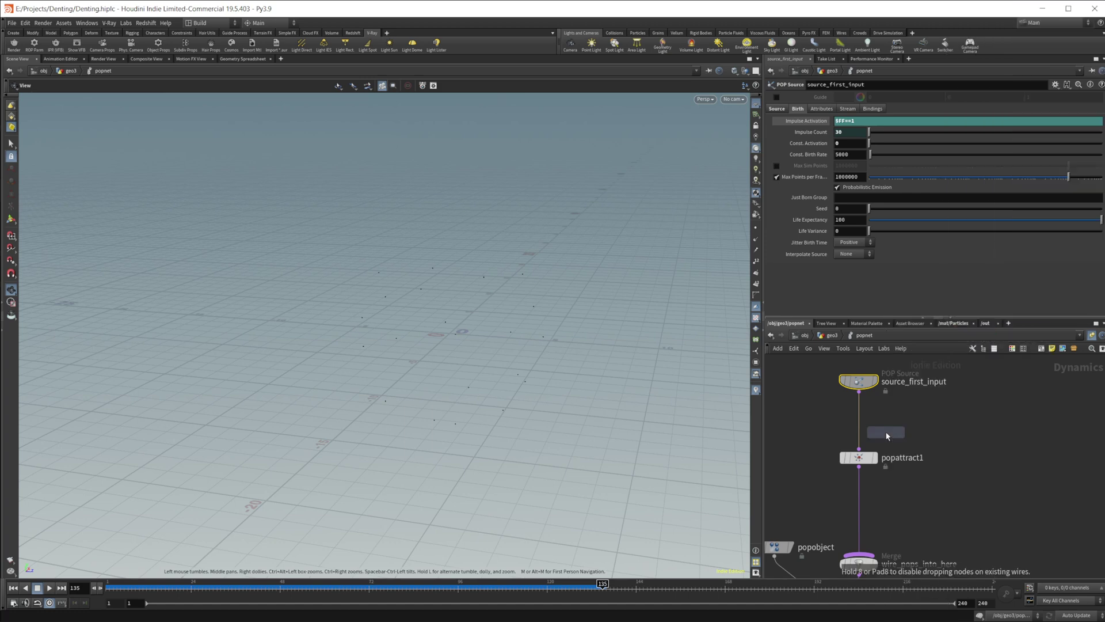
{"action": "left_click", "coordinate": [886, 436]}
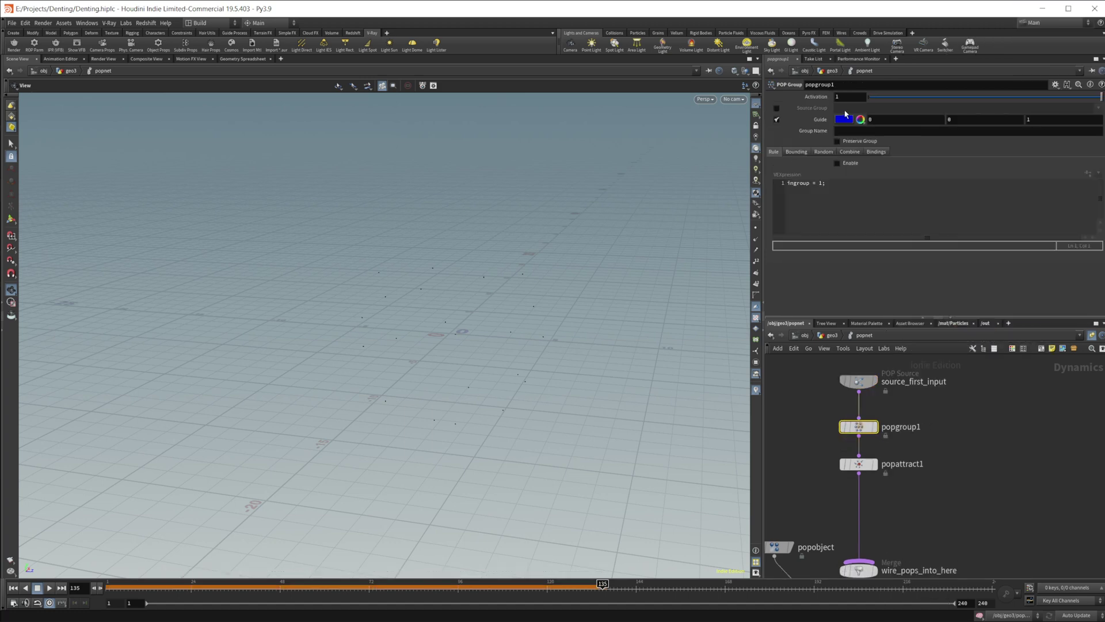
Name the POP Group's group repulse and enable its bounding region
{"action": "left_click", "coordinate": [869, 132]}
{"action": "type", "text": "repulse"}
{"action": "key", "text": "Return"}
{"action": "left_click", "coordinate": [796, 151]}
{"action": "left_click", "coordinate": [838, 164]}
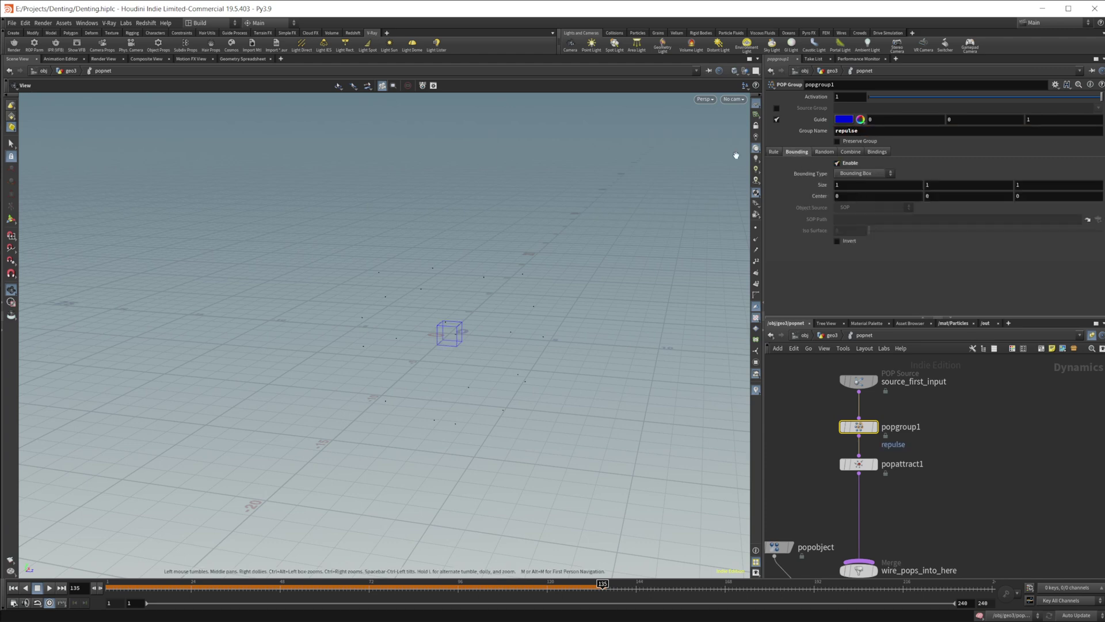
Make the group's bounding region a Bounding Sphere with a size of 3.9 on all axes
{"action": "left_click", "coordinate": [872, 174]}
{"action": "left_click", "coordinate": [881, 192]}
{"action": "middle_click_drag", "start_coordinate": [825, 186], "coordinate": [943, 186]}
{"action": "scroll", "coordinate": [547, 325], "scroll_direction": "up", "scroll_amount": 3}
{"action": "left_click_drag", "start_coordinate": [526, 328], "coordinate": [547, 329]}
Duplicate popattract1 and wire the copy between popattract1 and the wire_pops_into_here merge
{"action": "middle_click_drag", "start_coordinate": [939, 475], "coordinate": [937, 432]}
{"action": "left_click_drag", "start_coordinate": [861, 426], "coordinate": [892, 462], "text": "alt"}
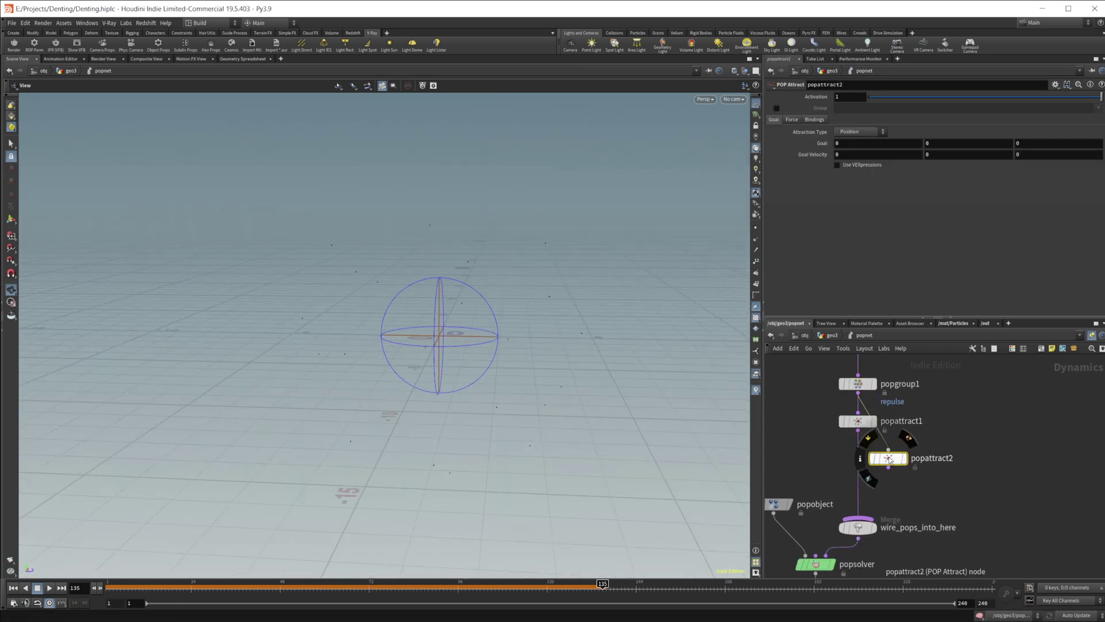
{"action": "mouse_move", "coordinate": [858, 429]}
{"action": "left_mouse_down"}
{"action": "mouse_move", "coordinate": [875, 457]}
{"action": "mouse_move", "coordinate": [857, 430]}
{"action": "mouse_move", "coordinate": [888, 450]}
{"action": "mouse_move", "coordinate": [864, 516]}
{"action": "mouse_move", "coordinate": [861, 471]}
{"action": "left_mouse_up"}
{"action": "key", "text": "y"}
{"action": "middle_click_drag", "start_coordinate": [892, 453], "coordinate": [895, 470]}
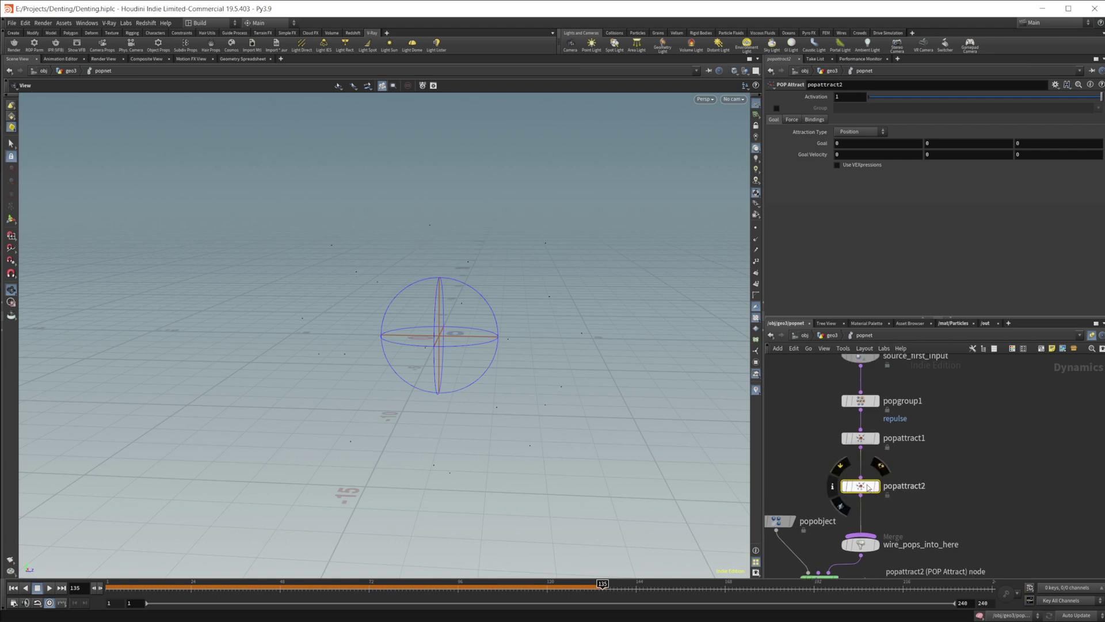
Restrict popattract2 to the repulse group and set its Reversal Distance to 6
{"action": "left_click", "coordinate": [777, 108]}
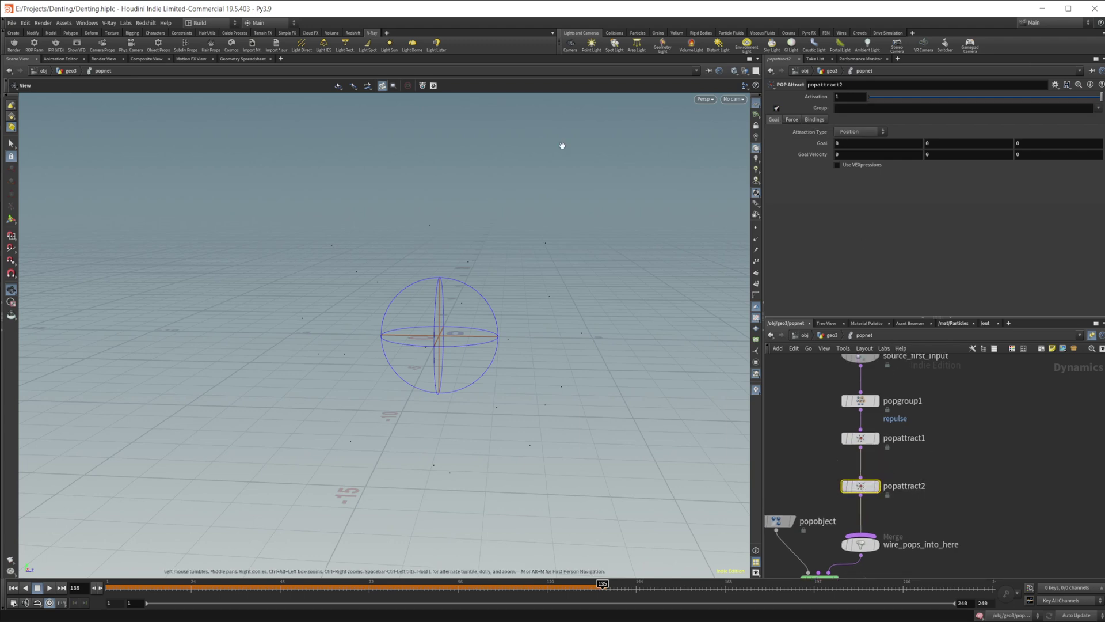
{"action": "left_click", "coordinate": [846, 109]}
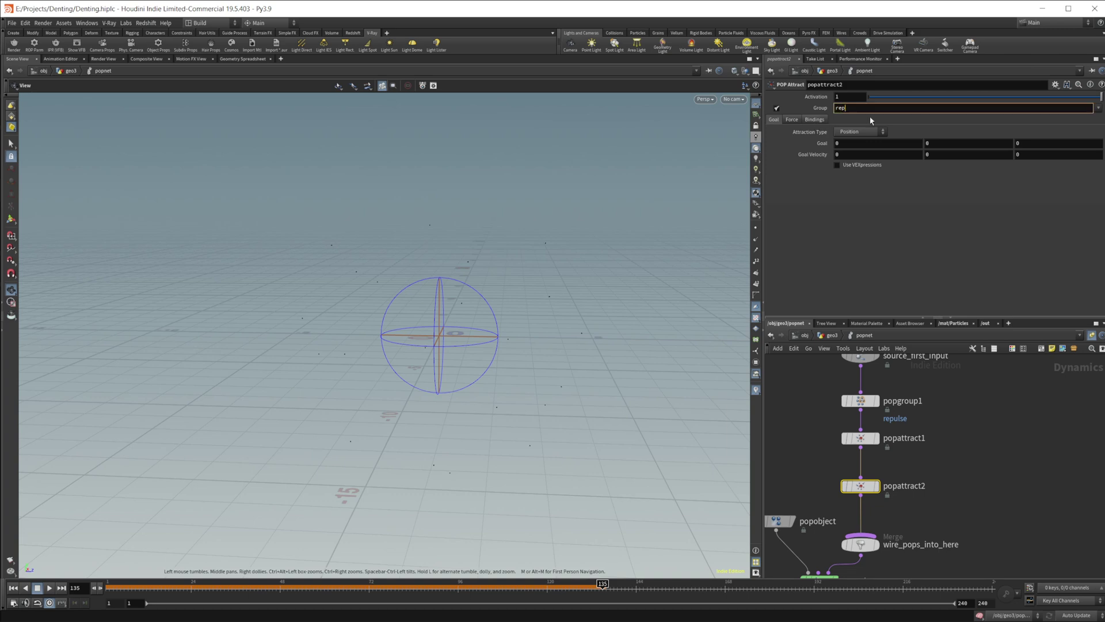
{"action": "key", "text": "Return"}
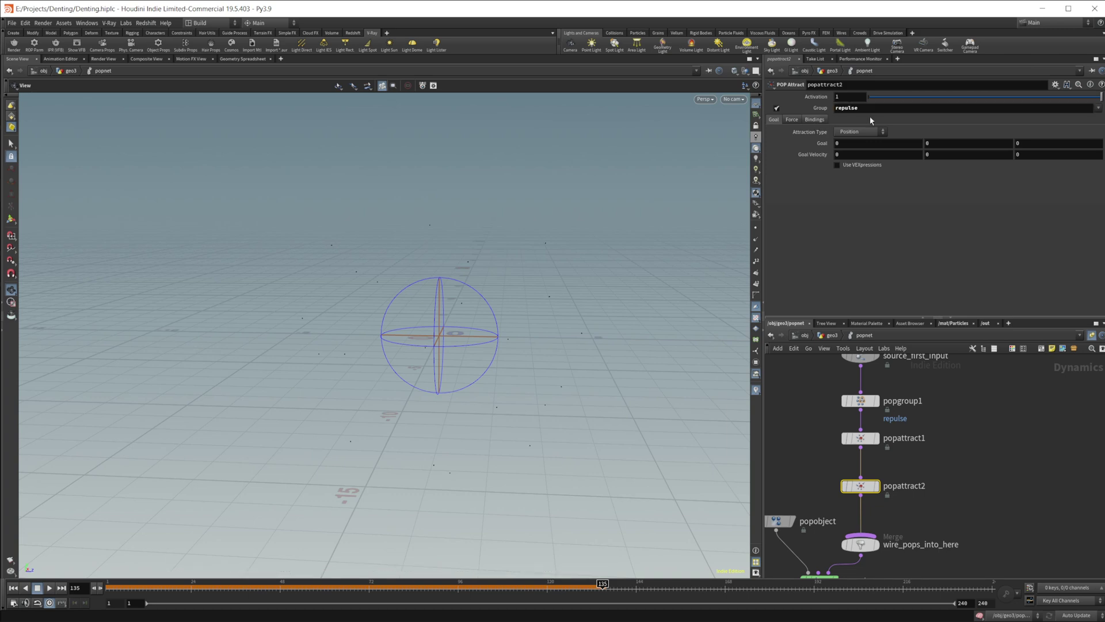
{"action": "left_click", "coordinate": [792, 119]}
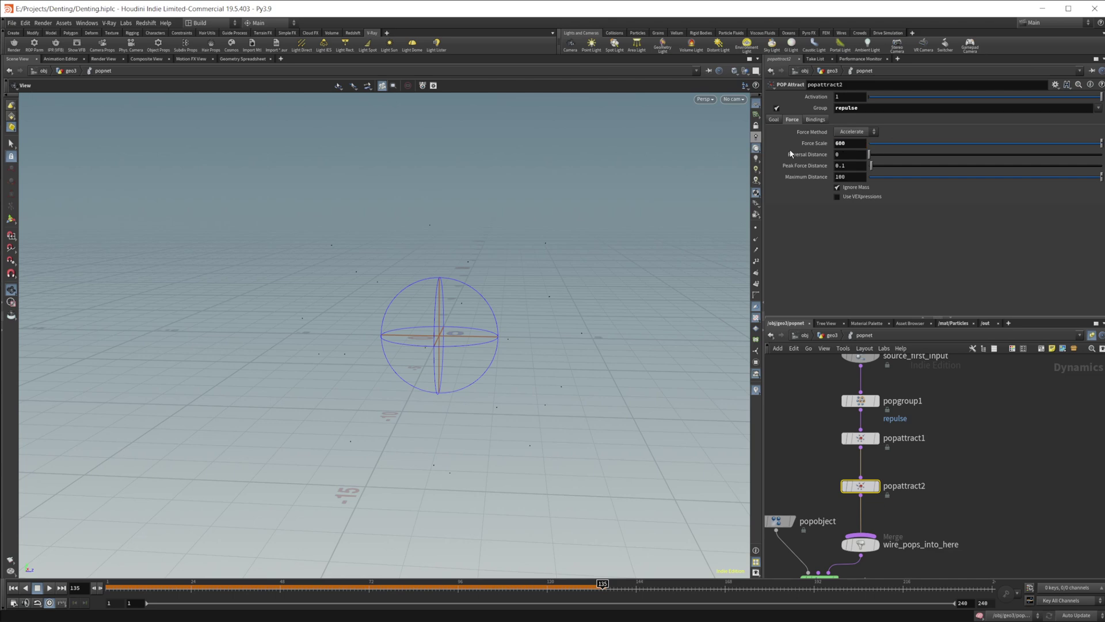
{"action": "left_click", "coordinate": [848, 157]}
{"action": "type", "text": "6"}
{"action": "key", "text": "Return"}
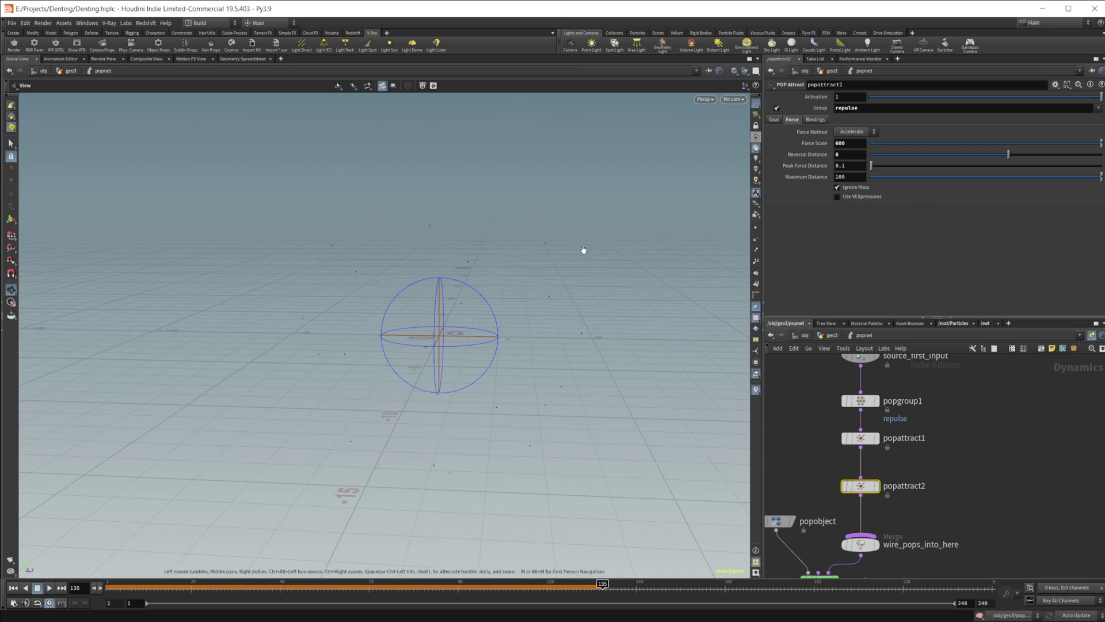
Restrict popattract1 to the particles outside the repulse group with the group expression !repulse
{"action": "middle_click_drag", "start_coordinate": [949, 461], "coordinate": [948, 481]}
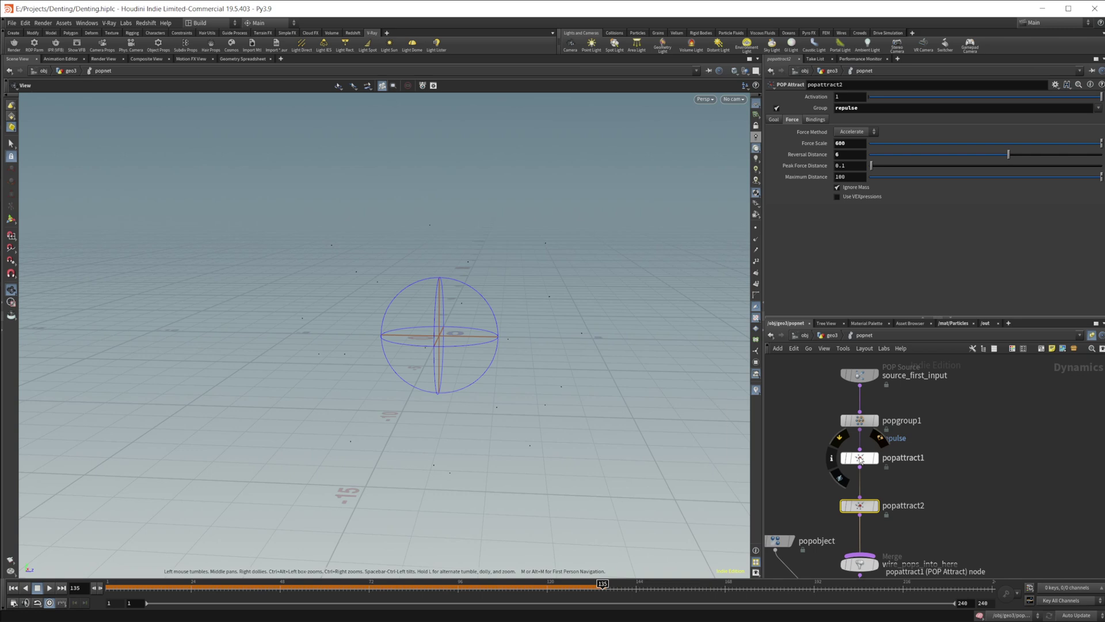
{"action": "left_click", "coordinate": [861, 459]}
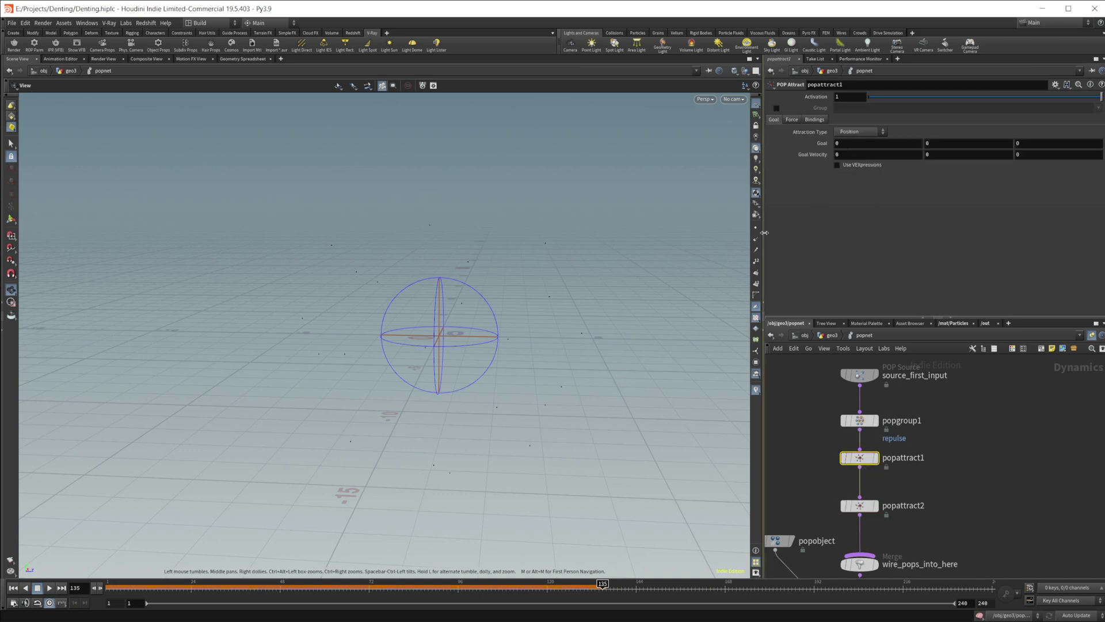
{"action": "left_click", "coordinate": [777, 107]}
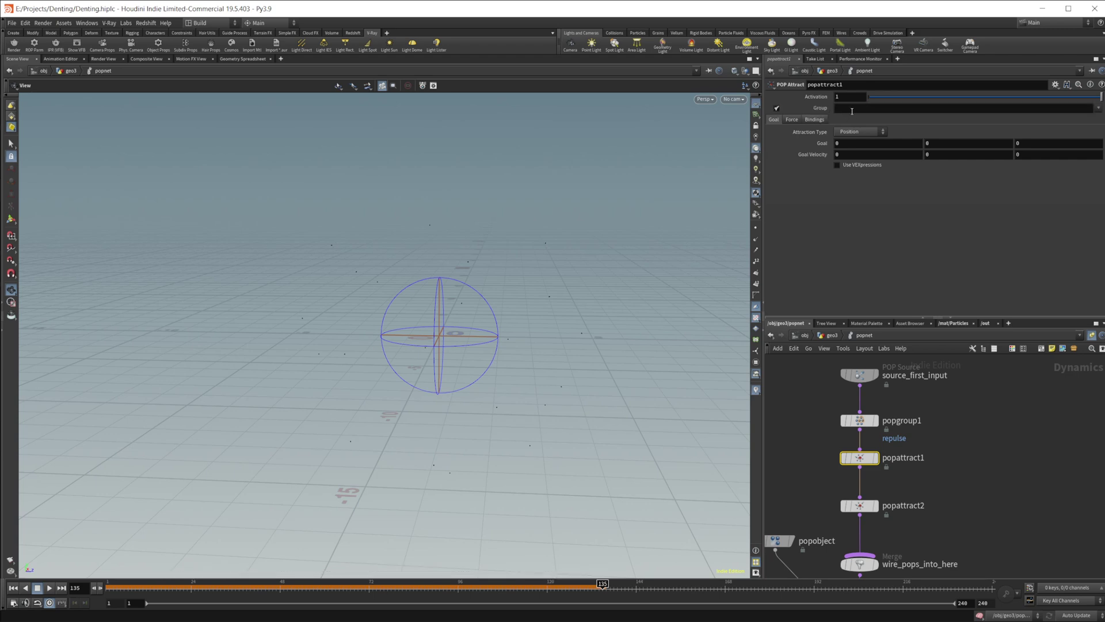
{"action": "left_click", "coordinate": [852, 109]}
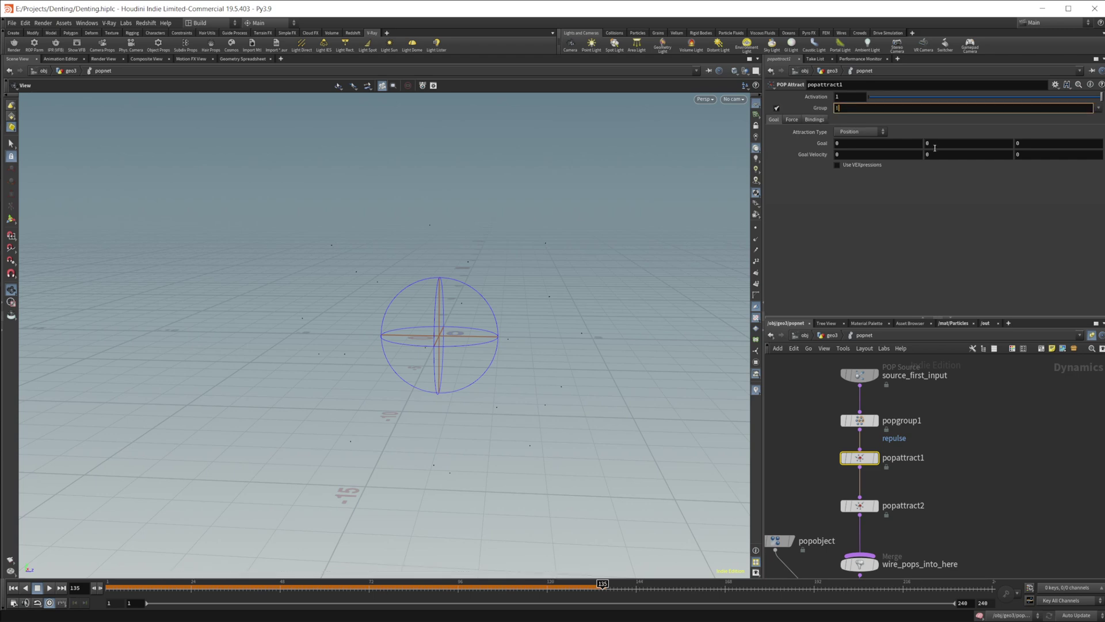
{"action": "type", "text": "!repulse"}
{"action": "key", "text": "Return"}
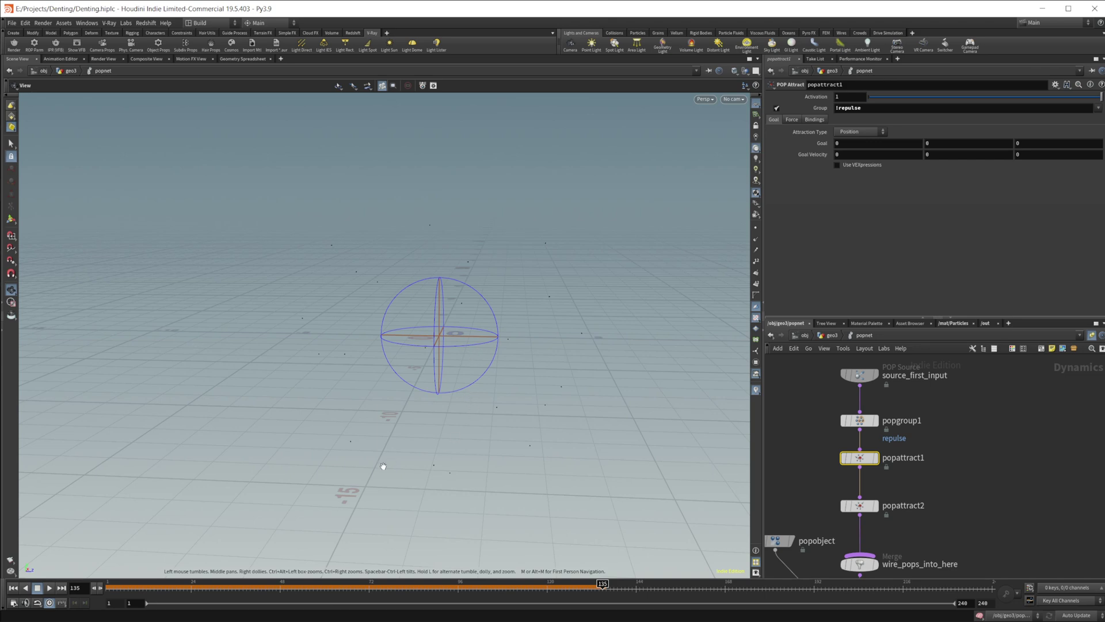
Play the particle simulation from the first frame to check the attraction and repulsion
{"action": "left_click", "coordinate": [12, 588]}
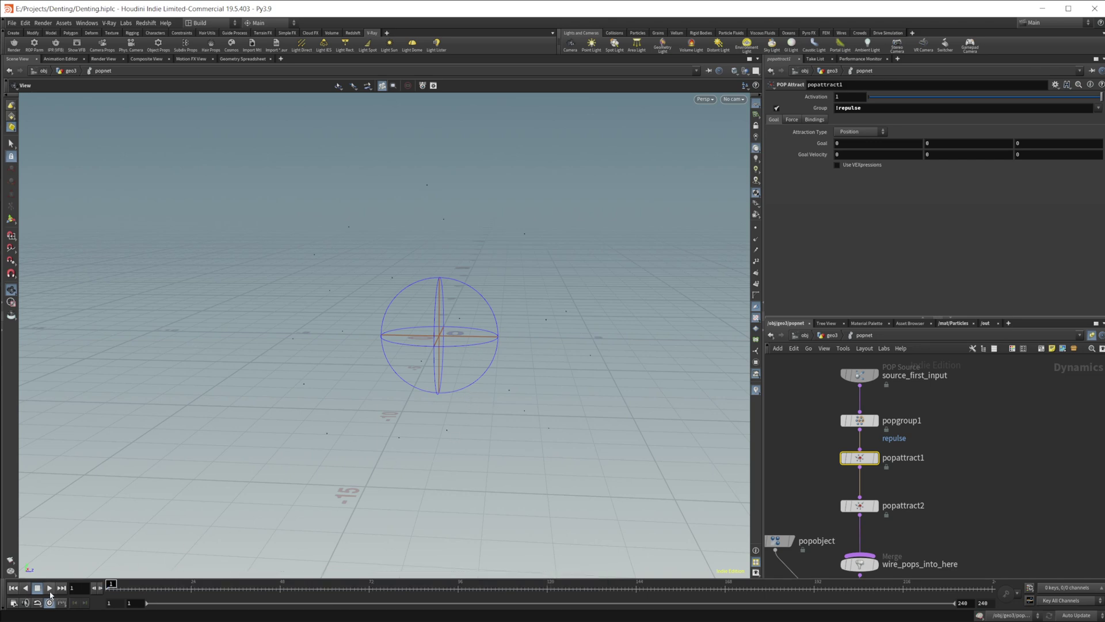
{"action": "left_click", "coordinate": [49, 588]}
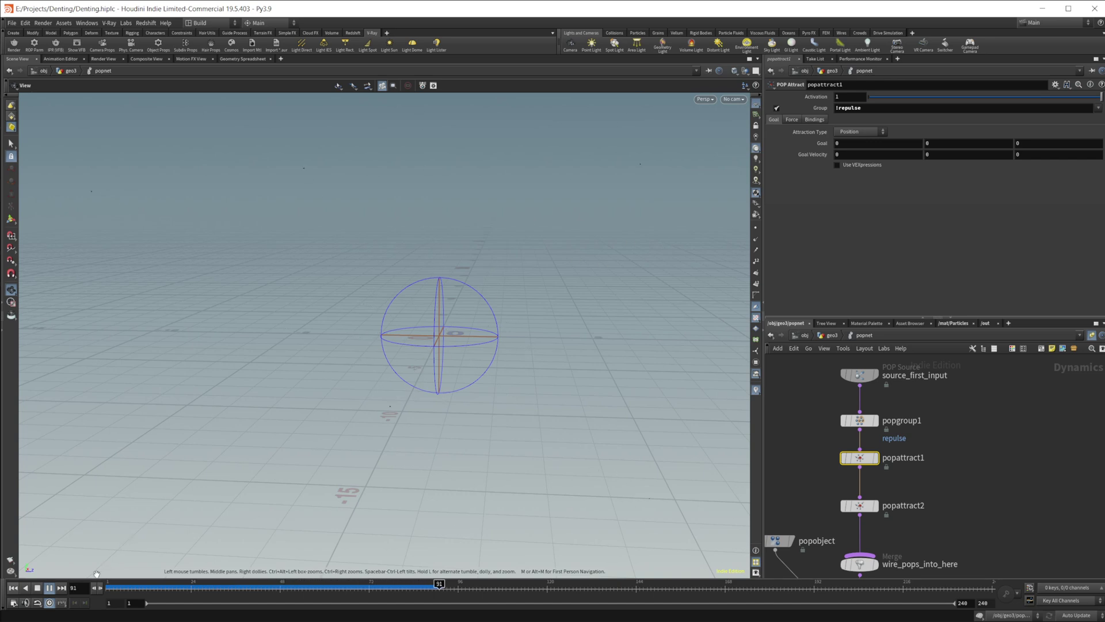
{"action": "left_click", "coordinate": [50, 587]}
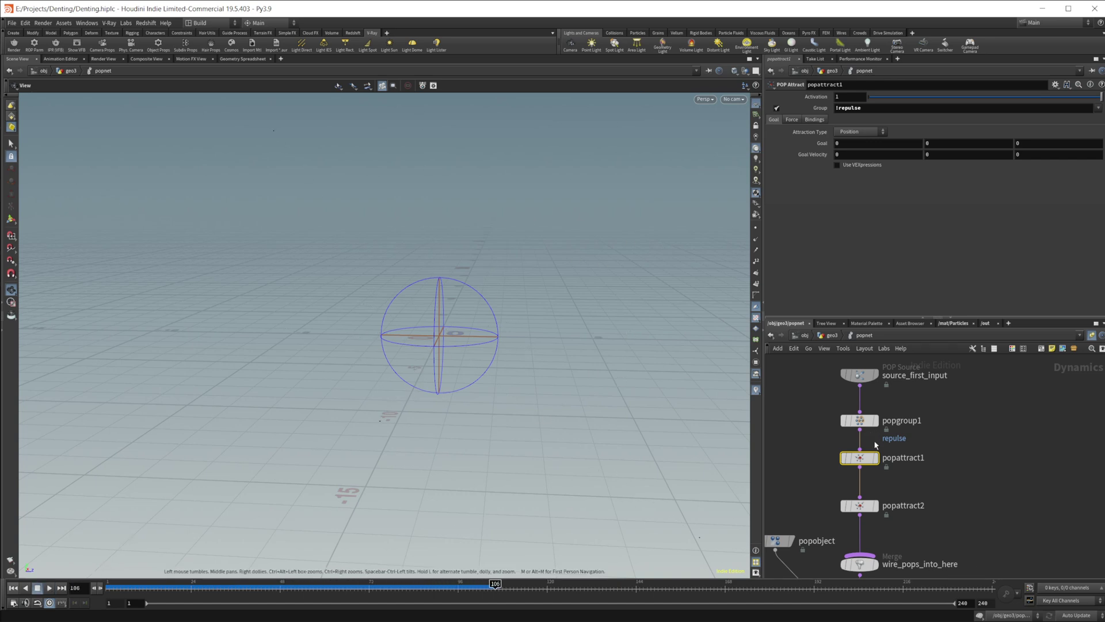
Make room in the network below popgroup1 and set popattract1's Force Scale to 4
{"action": "middle_click_drag", "start_coordinate": [797, 359], "coordinate": [792, 392]}
{"action": "left_click_drag", "start_coordinate": [792, 385], "coordinate": [852, 406]}
{"action": "left_click", "coordinate": [860, 475]}
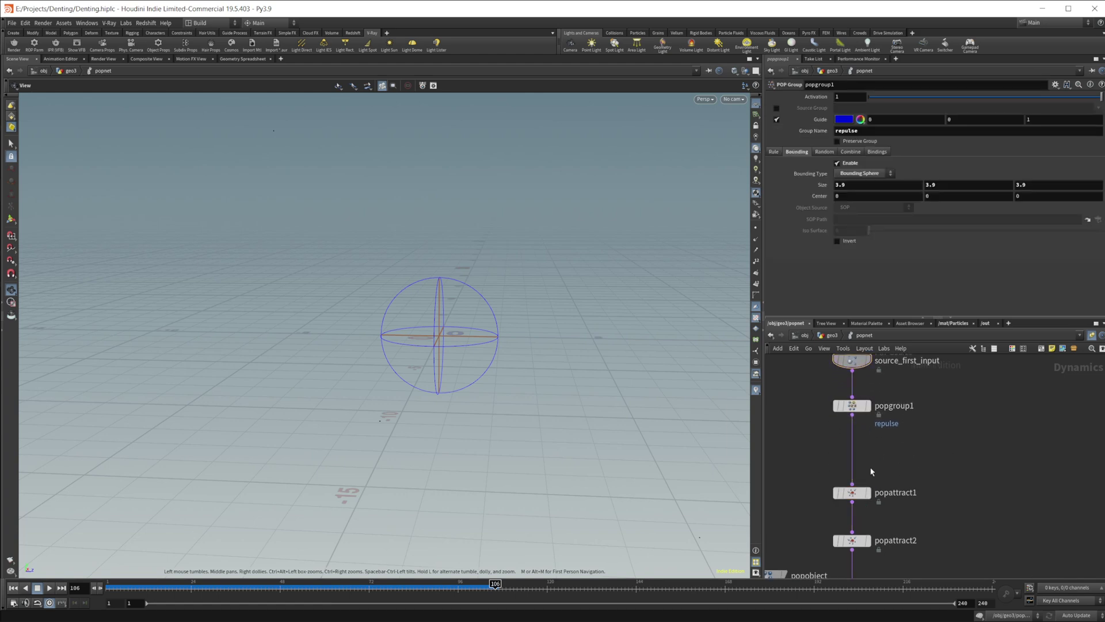
{"action": "left_click", "coordinate": [853, 493]}
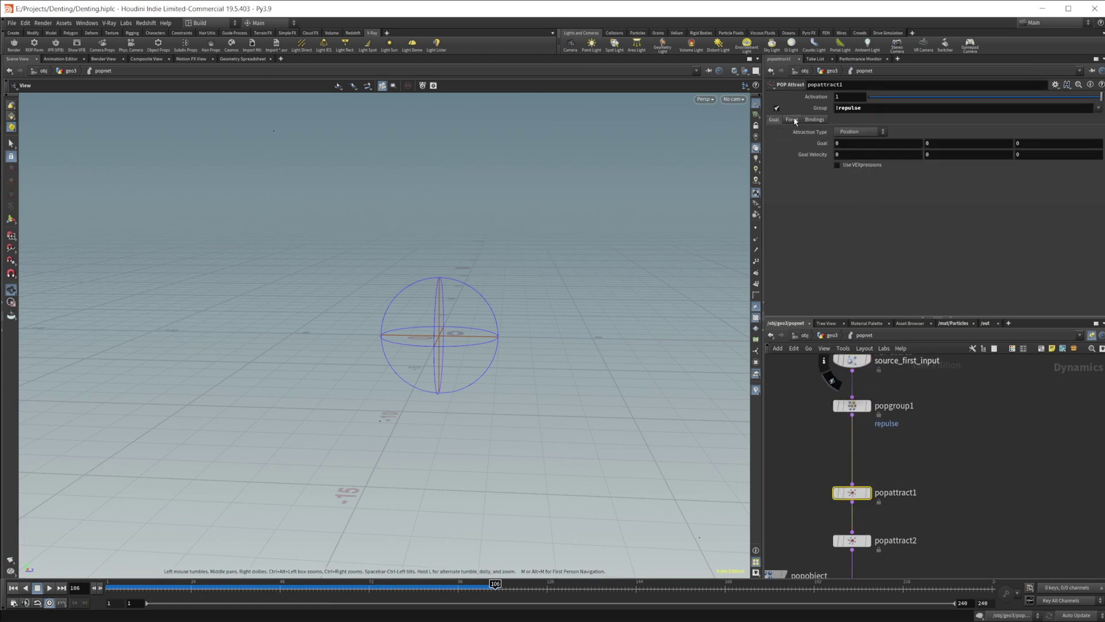
{"action": "left_click_drag", "start_coordinate": [848, 144], "coordinate": [758, 165]}
{"action": "type", "text": "4"}
{"action": "key", "text": "Return"}
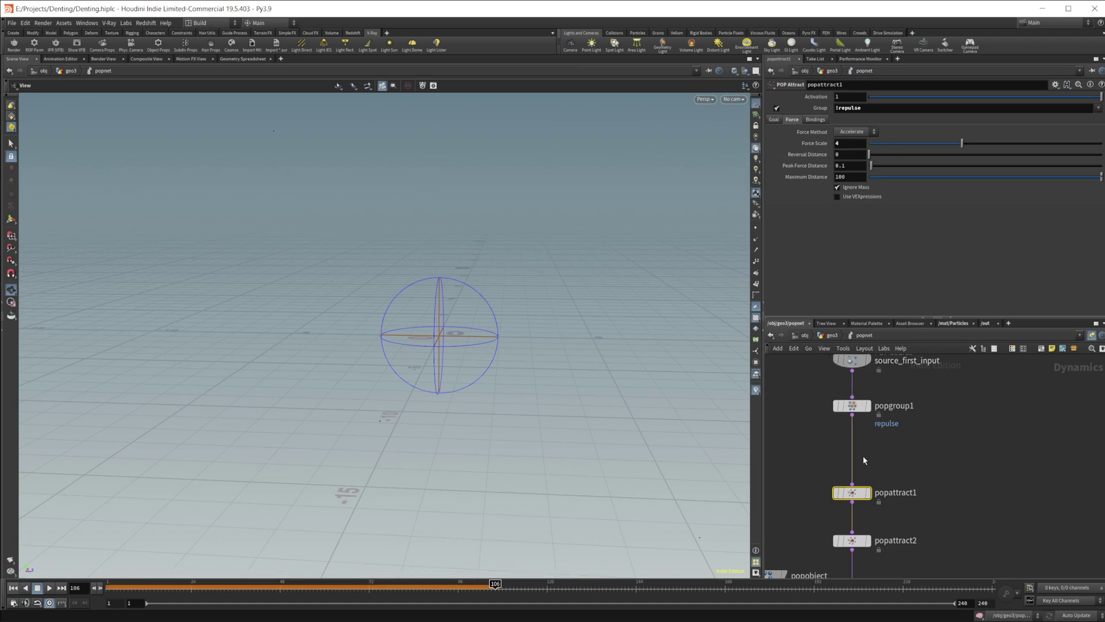
Insert a POP Wind node between popgroup1 and popattract1
{"action": "key", "text": "Tab"}
{"action": "type", "text": "pop win"}
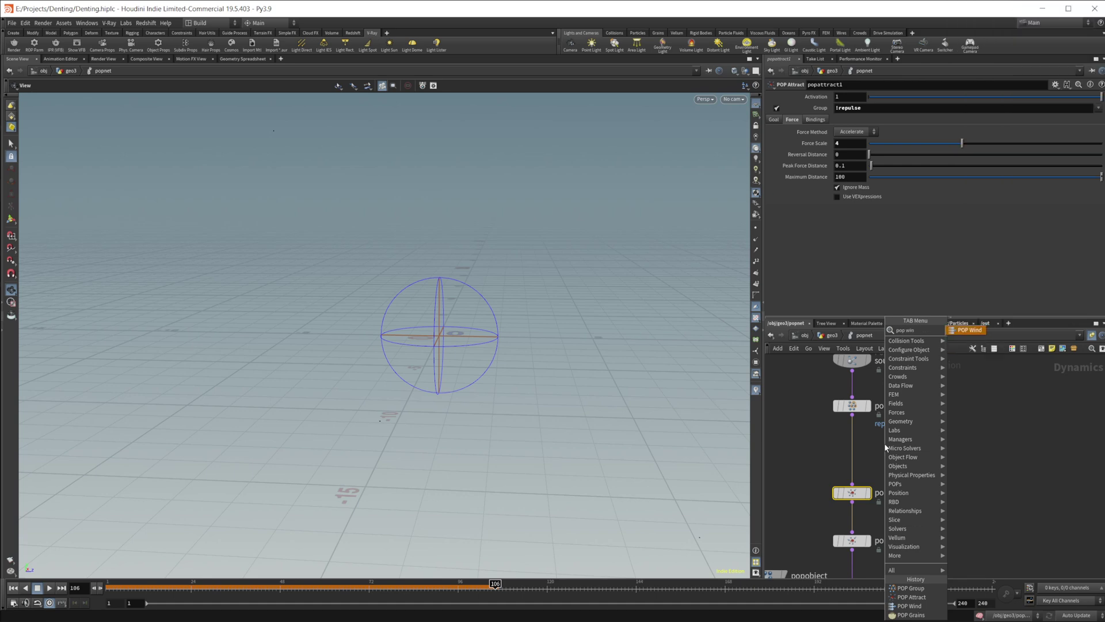
{"action": "key", "text": "Return"}
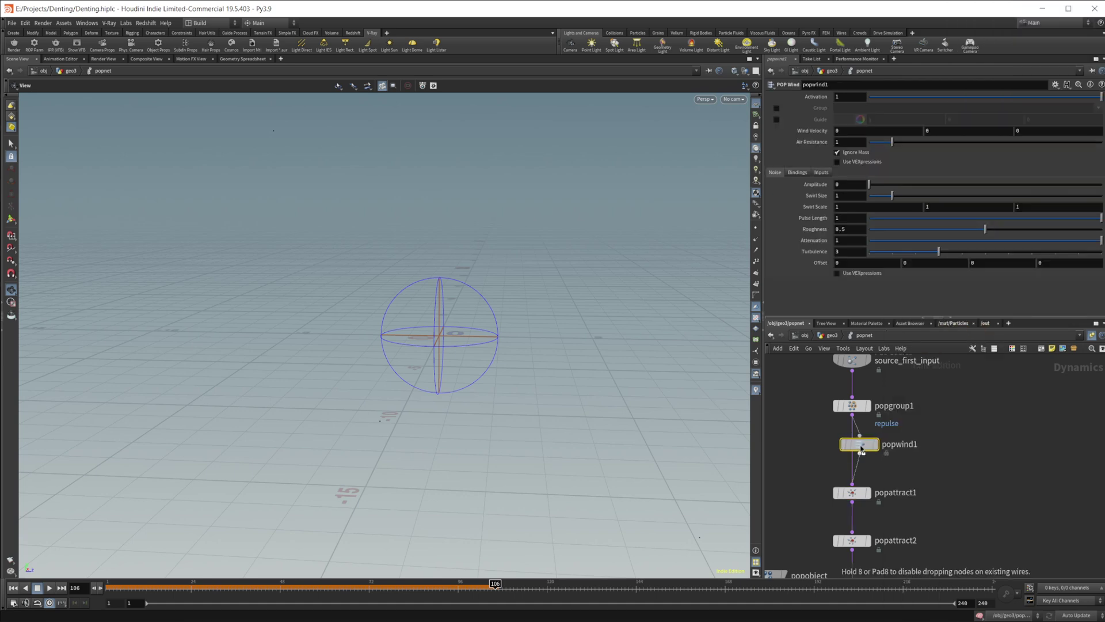
{"action": "left_click", "coordinate": [855, 448]}
Set the POP Wind noise Amplitude to 0.58 and Swirl Size to 0.77, and preview the simulation from the first frame
{"action": "left_click_drag", "start_coordinate": [869, 185], "coordinate": [887, 199]}
{"action": "left_click", "coordinate": [12, 587]}
{"action": "left_click", "coordinate": [47, 588]}
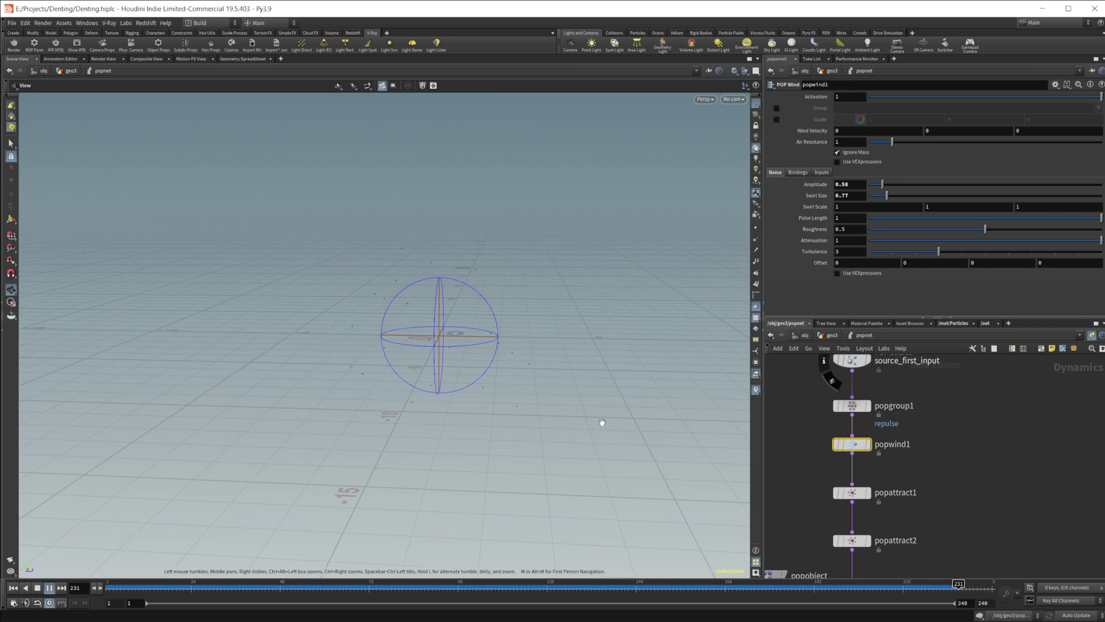
{"action": "left_click", "coordinate": [14, 587]}
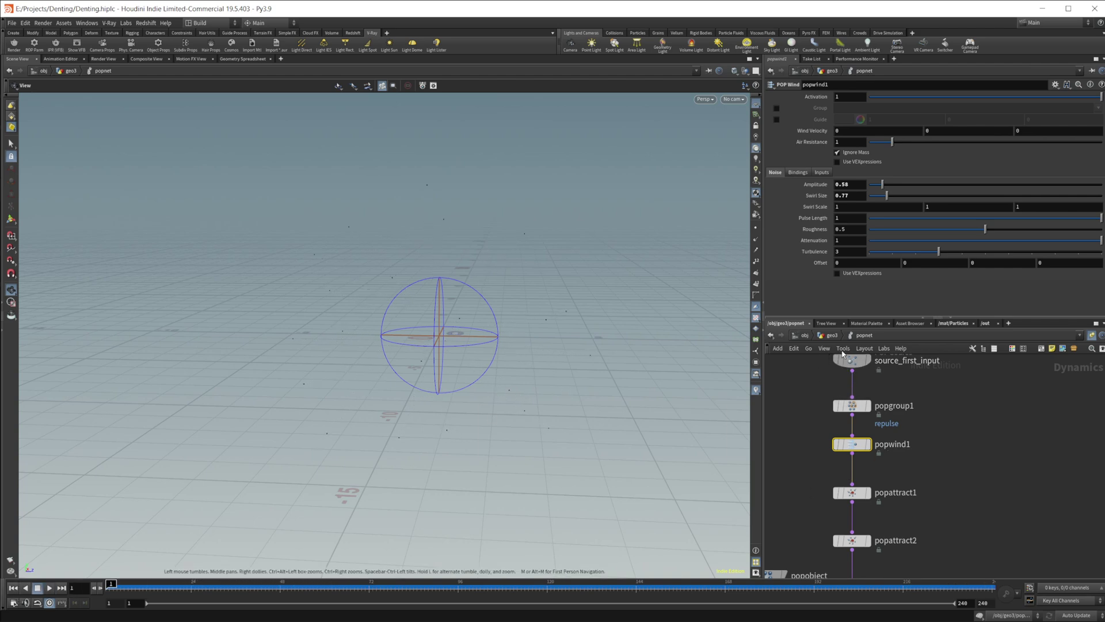
Return to the geo3 level, add an Attribute Randomize node fed by popnet, and display it
{"action": "key", "text": "u"}
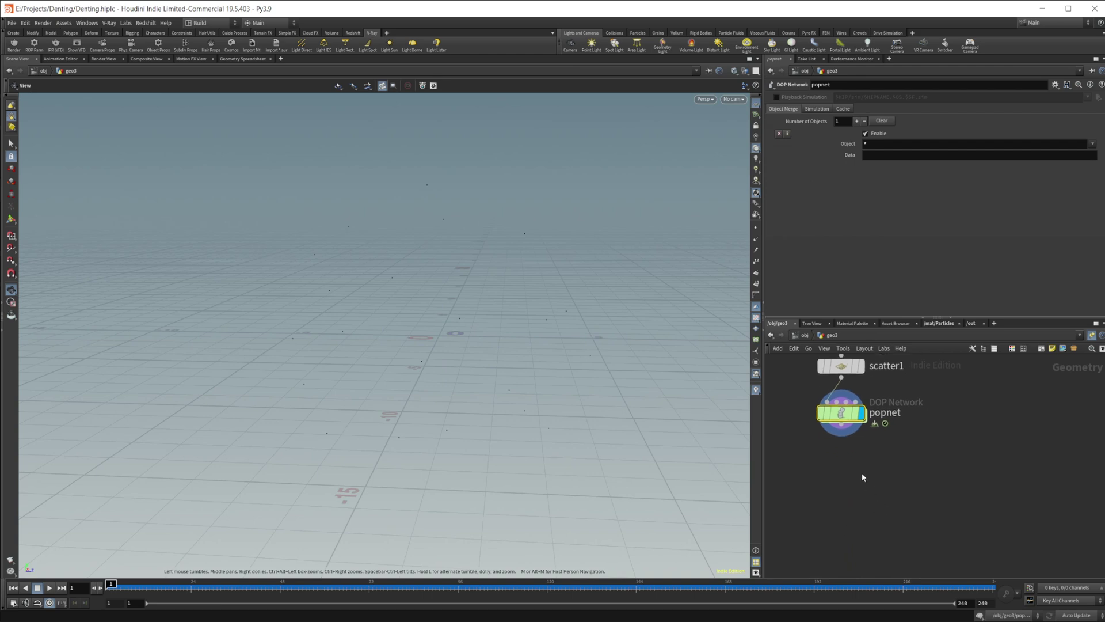
{"action": "key", "text": "Tab"}
{"action": "type", "text": "attrand"}
{"action": "key", "text": "Return"}
{"action": "left_click", "coordinate": [848, 482]}
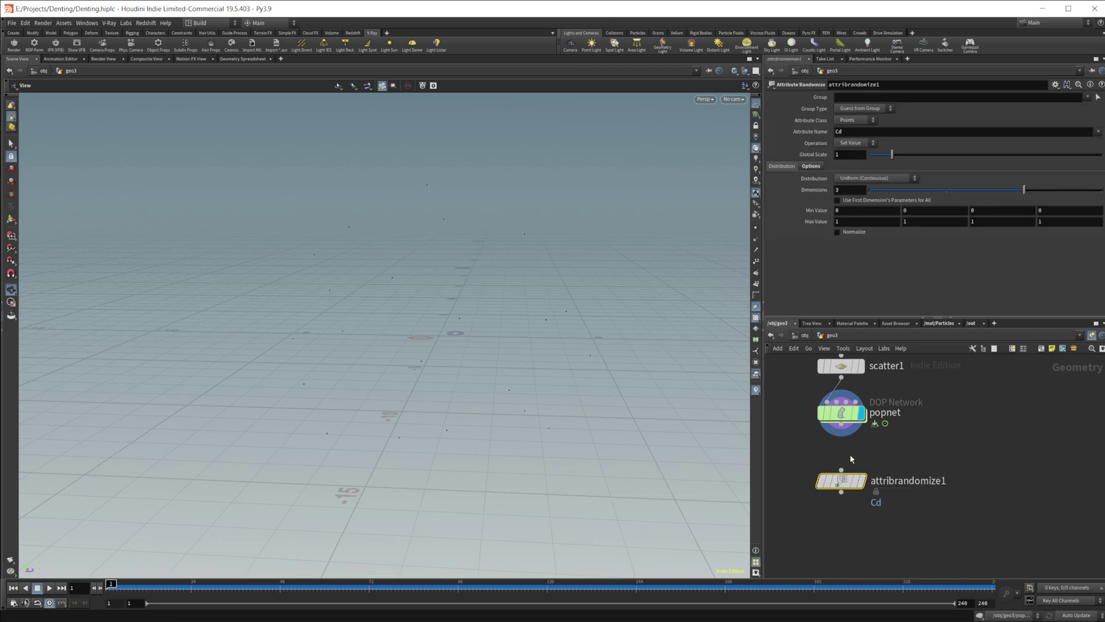
{"action": "left_click", "coordinate": [841, 470]}
{"action": "left_click", "coordinate": [862, 480]}
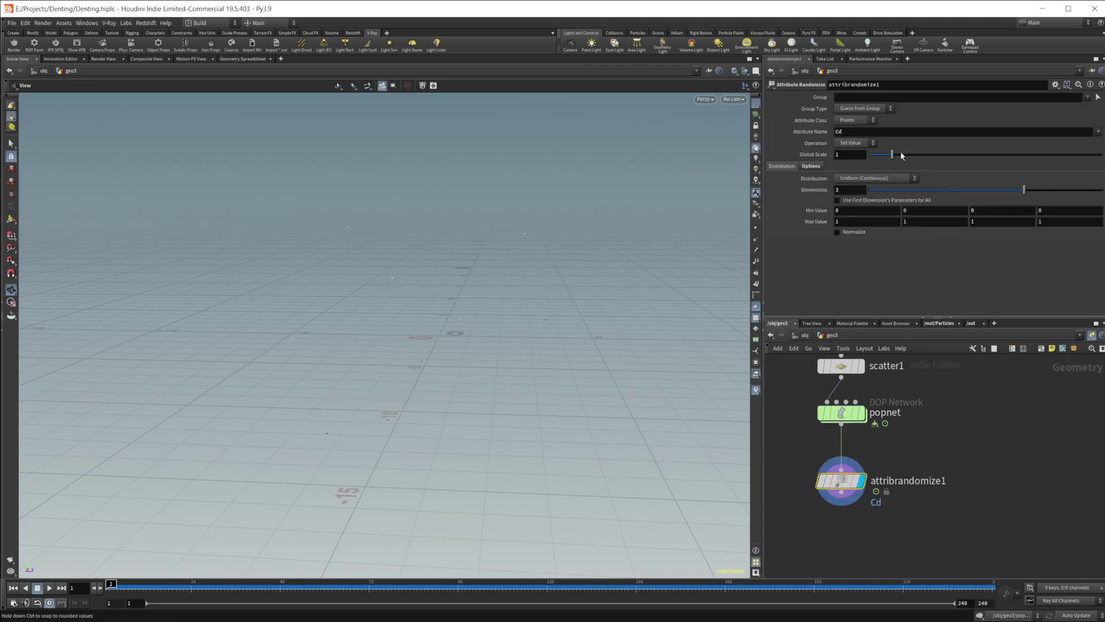
Have the Attribute Randomize node randomize pscale with 1 dimension and a Min Value of .5
{"action": "left_click", "coordinate": [849, 132]}
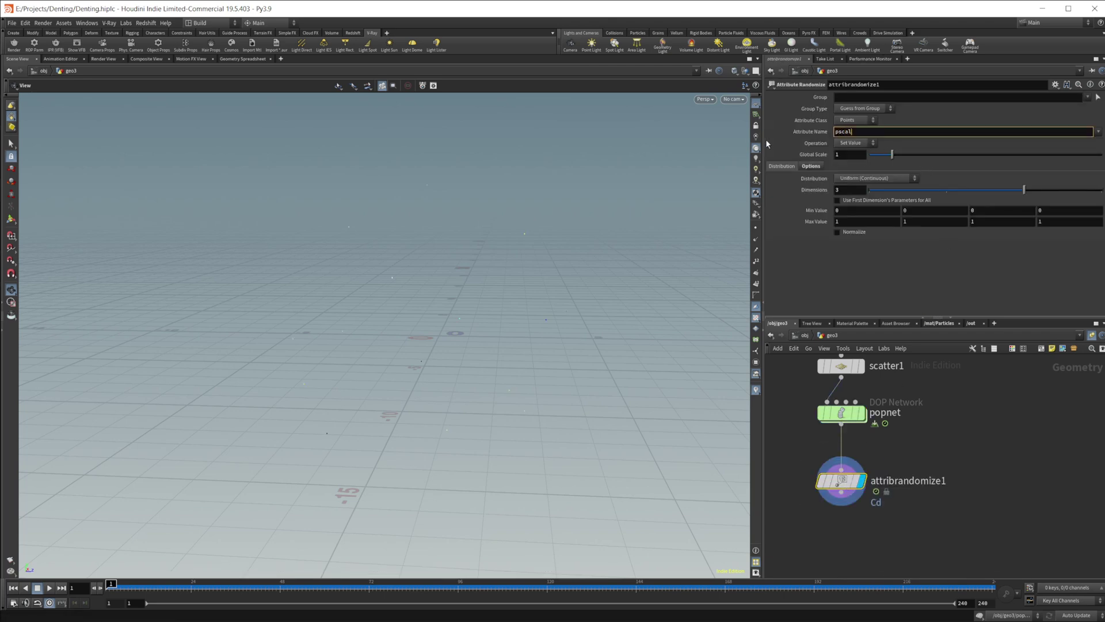
{"action": "type", "text": "pscale"}
{"action": "key", "text": "Return"}
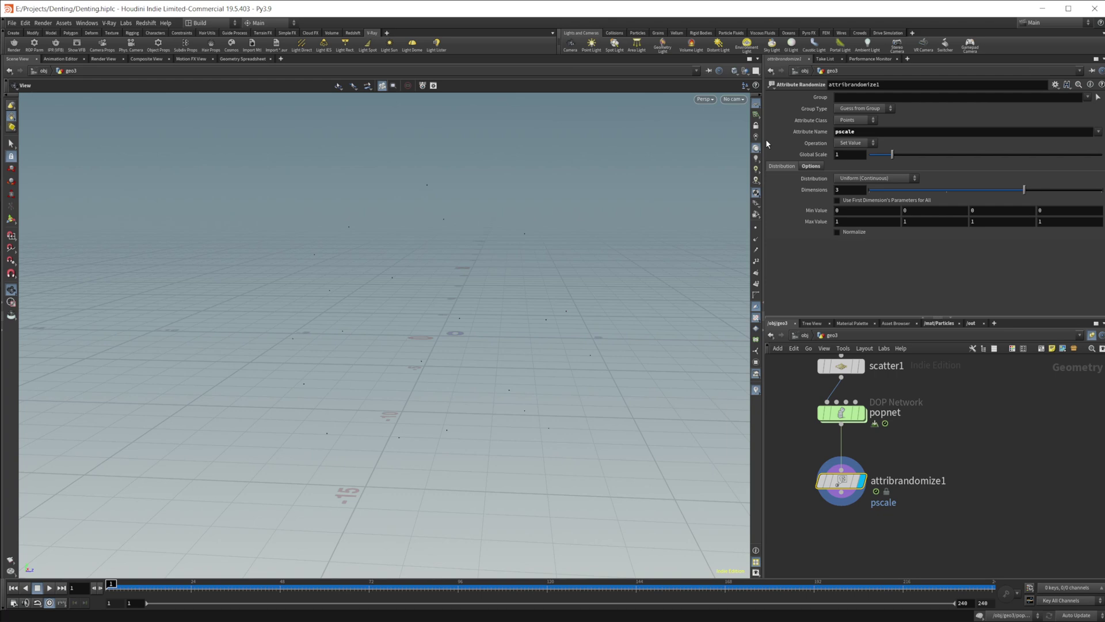
{"action": "left_click", "coordinate": [858, 205]}
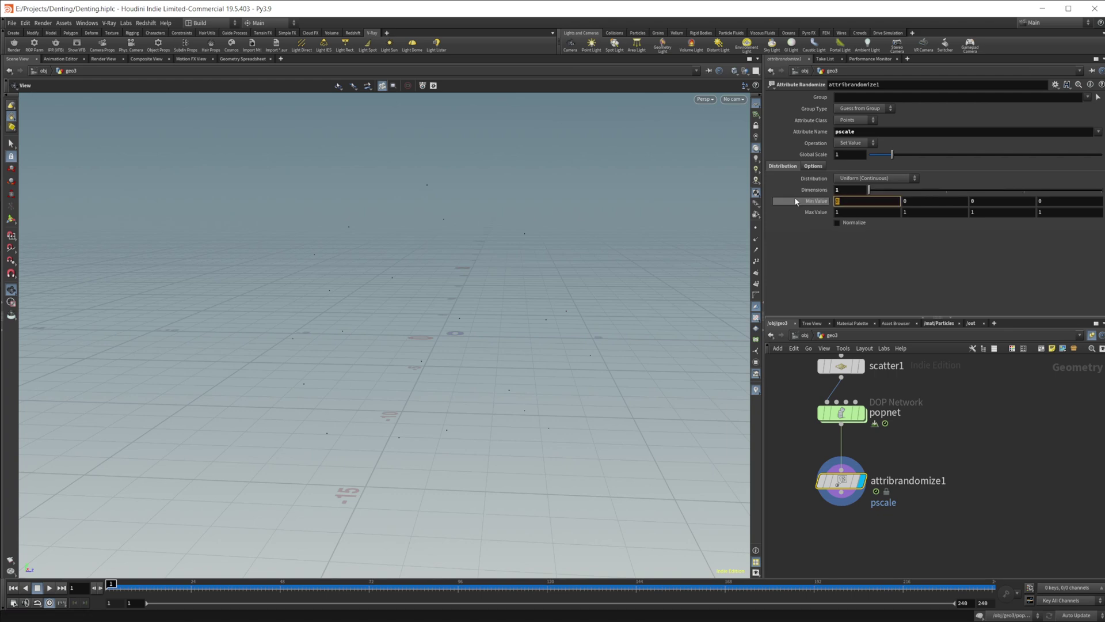
{"action": "type", "text": ".5"}
{"action": "key", "text": "Return"}
Add a Sphere node beside attribrandomize1 and set its Primitive Type to Polygon
{"action": "middle_click_drag", "start_coordinate": [857, 533], "coordinate": [962, 488]}
{"action": "key", "text": "Tab"}
{"action": "type", "text": "sphere"}
{"action": "key", "text": "Return"}
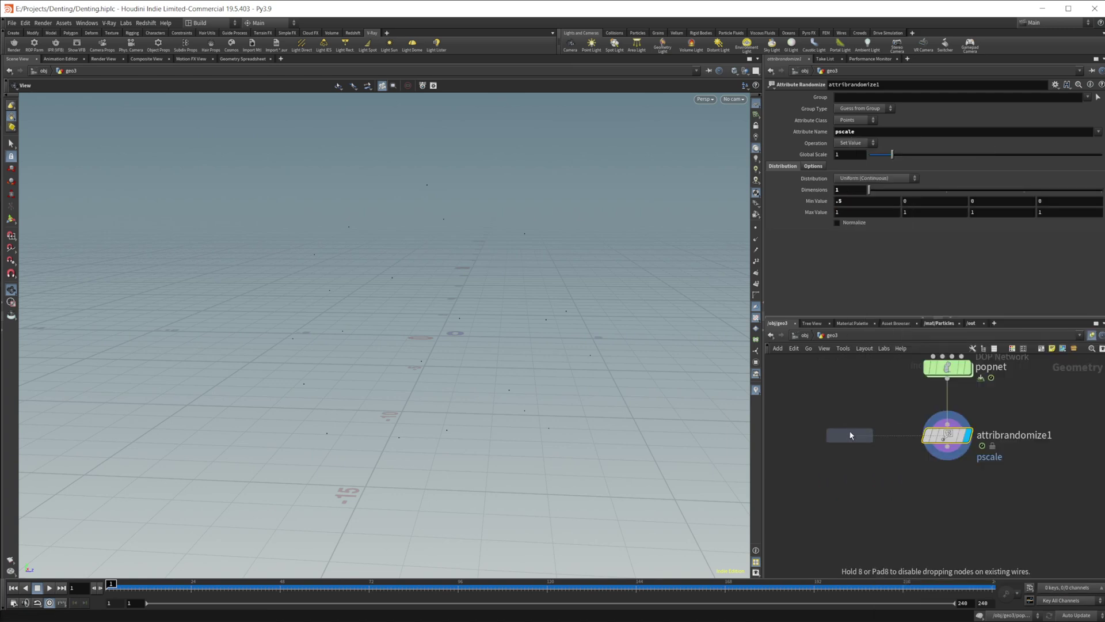
{"action": "left_click", "coordinate": [850, 435]}
{"action": "left_click", "coordinate": [858, 96]}
{"action": "left_click", "coordinate": [857, 112]}
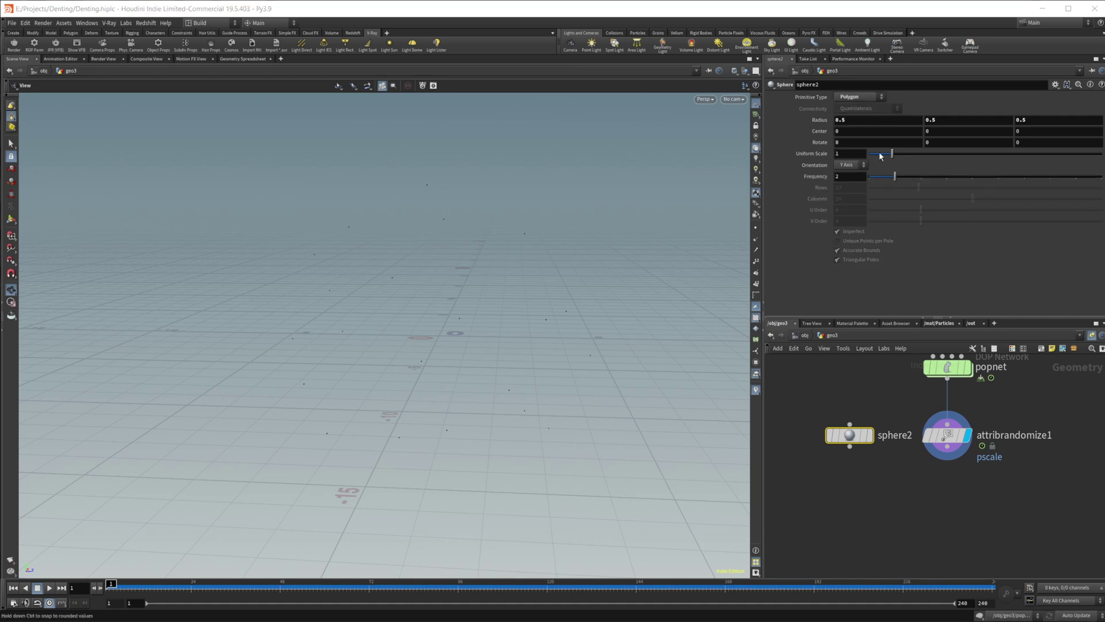
Set sphere2's Frequency to 10 and add a Copy to Points node below sphere2 and attribrandomize1
{"action": "middle_click_drag", "start_coordinate": [904, 440], "coordinate": [881, 397]}
{"action": "key", "text": "Tab"}
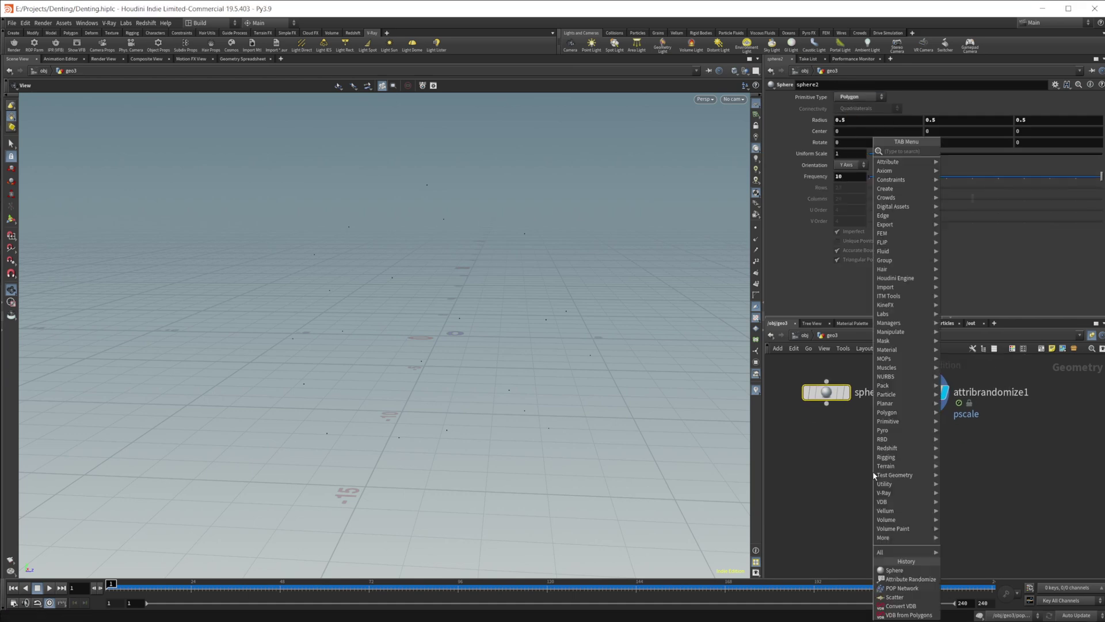
{"action": "type", "text": "copy to"}
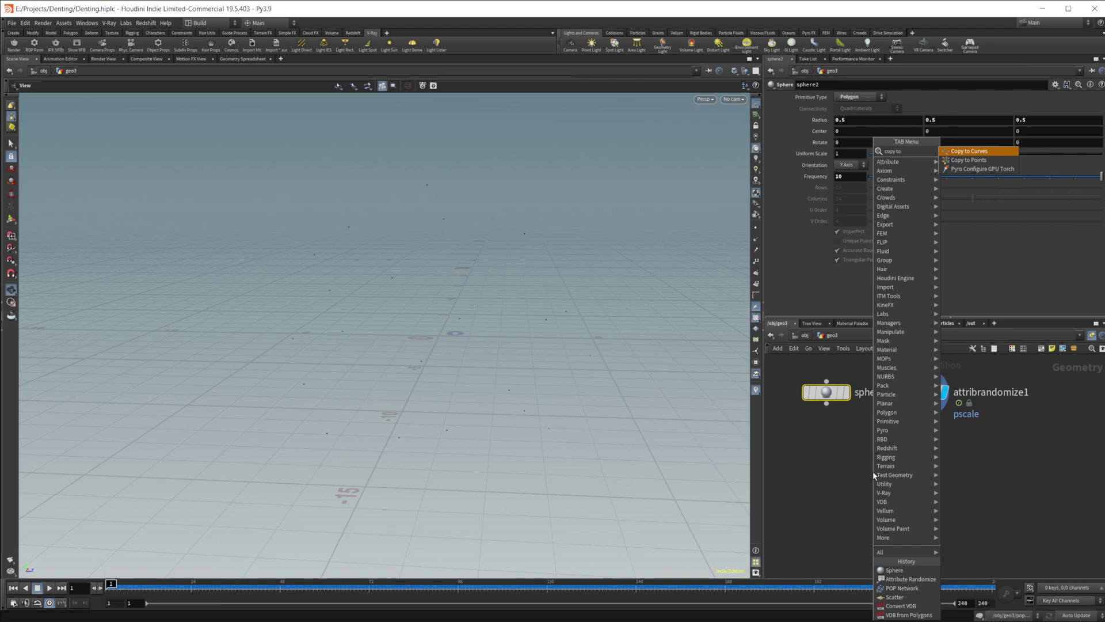
{"action": "key", "text": "Down"}
{"action": "key", "text": "Return"}
{"action": "left_click", "coordinate": [873, 471]}
Connect sphere2 and attribrandomize1 as the Copy to Points node's source and target inputs, display it, and play the simulation
{"action": "left_click_drag", "start_coordinate": [826, 404], "coordinate": [863, 460]}
{"action": "left_click_drag", "start_coordinate": [923, 403], "coordinate": [914, 479]}
{"action": "key", "text": "r"}
{"action": "left_click", "coordinate": [49, 587]}
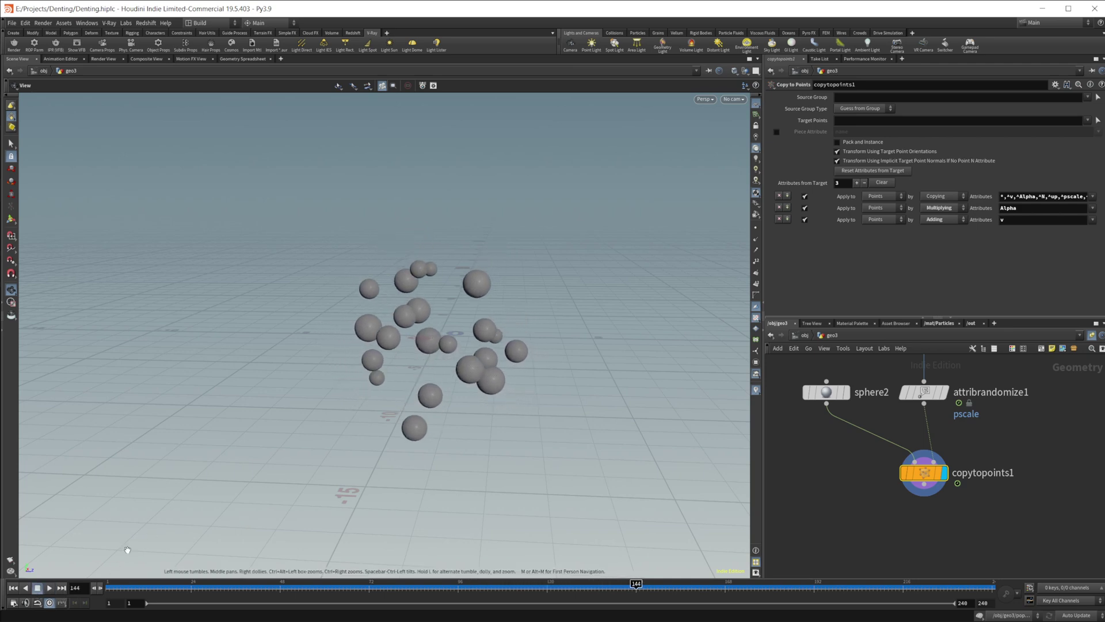
Set attribrandomize1's Max Value to .7 and Min Value to .3
{"action": "left_click", "coordinate": [827, 392]}
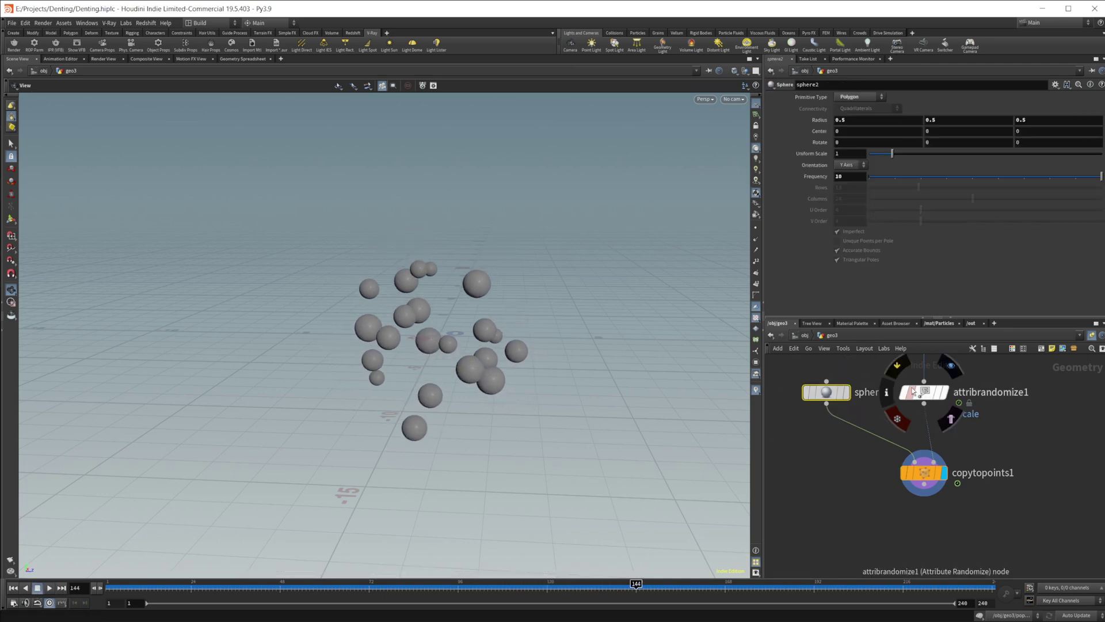
{"action": "left_click", "coordinate": [923, 391]}
{"action": "left_click", "coordinate": [861, 212]}
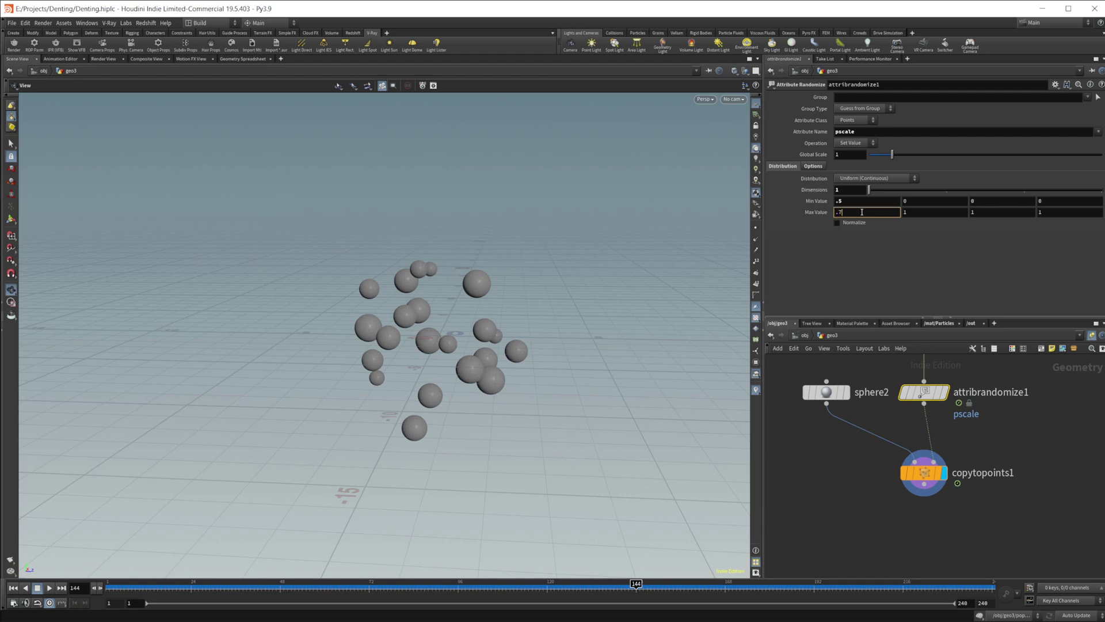
{"action": "key", "text": "Return"}
{"action": "left_click", "coordinate": [847, 204]}
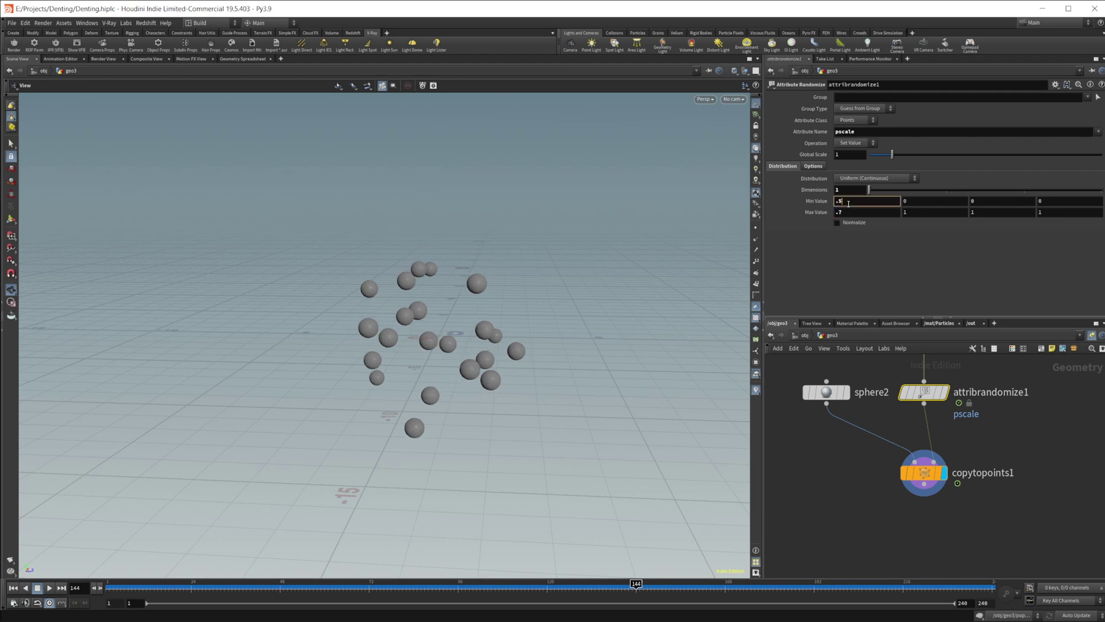
{"action": "type", "text": "3"}
{"action": "key", "text": "Return"}
{"action": "middle_click_drag", "start_coordinate": [927, 508], "coordinate": [872, 452]}
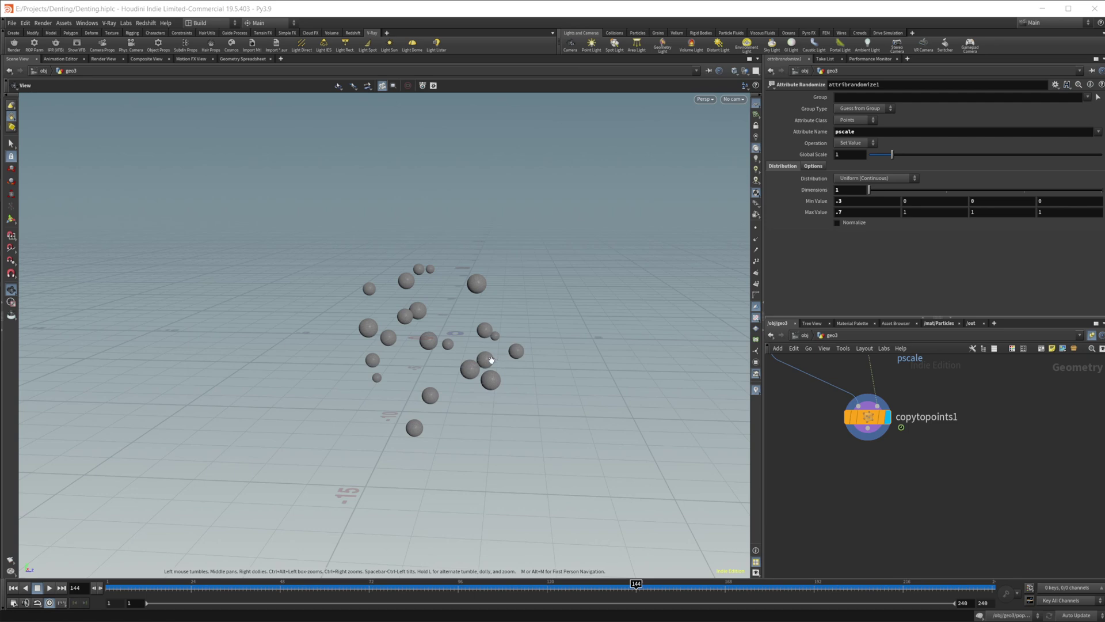
{"action": "middle_click_drag", "start_coordinate": [866, 496], "coordinate": [854, 477]}
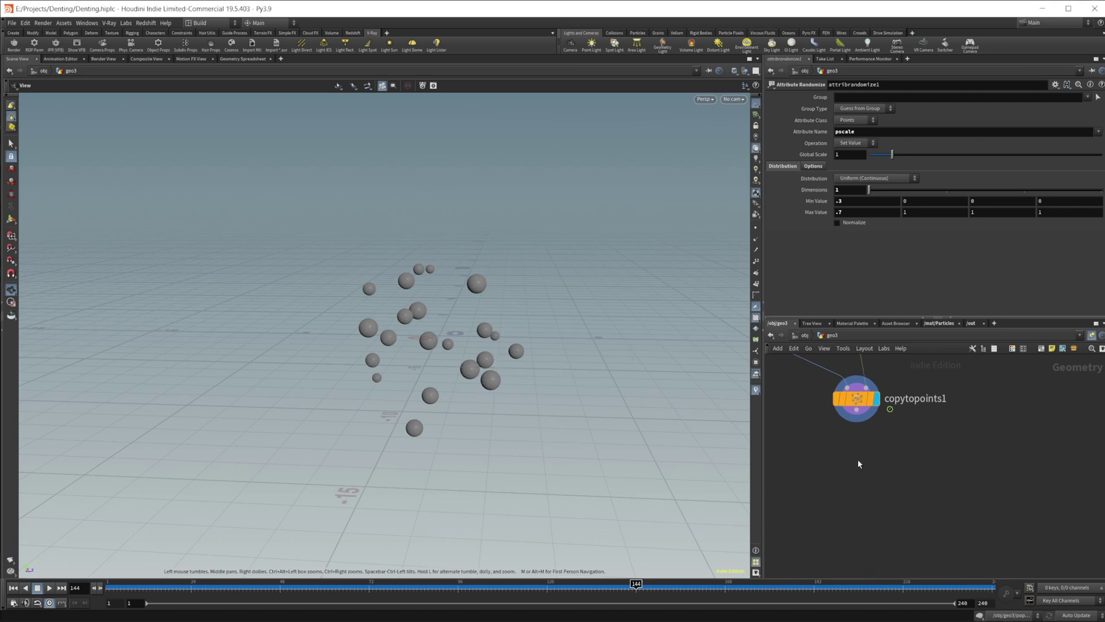
{"action": "key", "text": "Tab"}
{"action": "key", "text": "Escape"}
Duplicate sphere2 and place the copy apart from the existing network, beside copytopoints1
{"action": "middle_click_drag", "start_coordinate": [834, 466], "coordinate": [881, 533]}
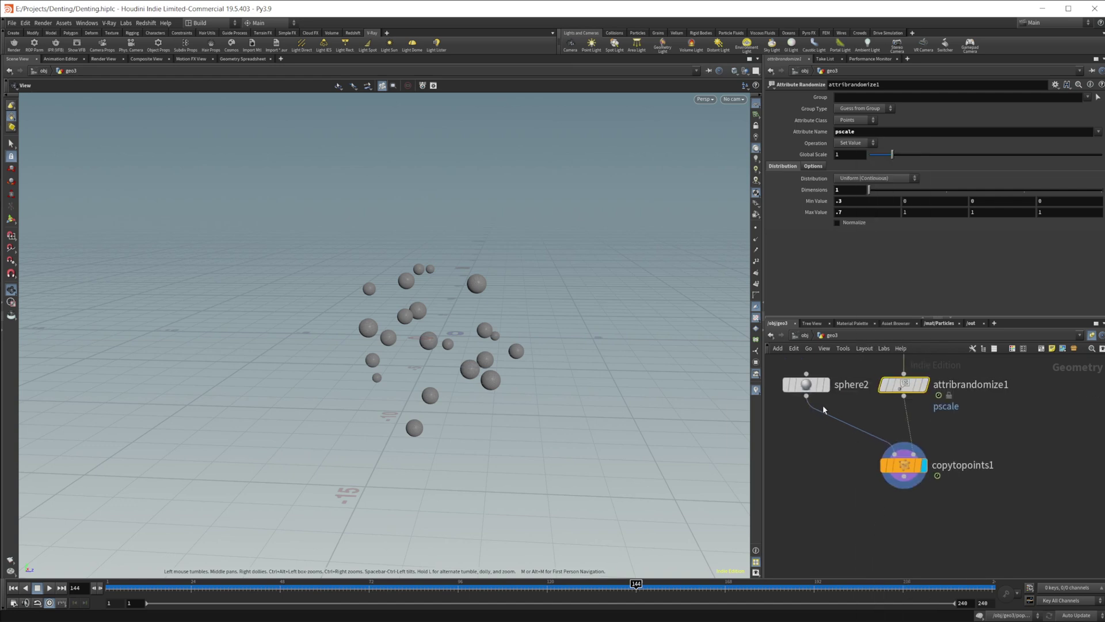
{"action": "left_click_drag", "start_coordinate": [809, 386], "coordinate": [1071, 451], "text": "alt"}
{"action": "middle_click_drag", "start_coordinate": [1018, 514], "coordinate": [920, 476]}
{"action": "left_click_drag", "start_coordinate": [968, 410], "coordinate": [989, 427]}
Add a VDB from Polygons node below copytopoints1, feed it from copytopoints1, and display it
{"action": "middle_click_drag", "start_coordinate": [826, 492], "coordinate": [831, 492]}
{"action": "key", "text": "Tab"}
{"action": "type", "text": "vdb fr"}
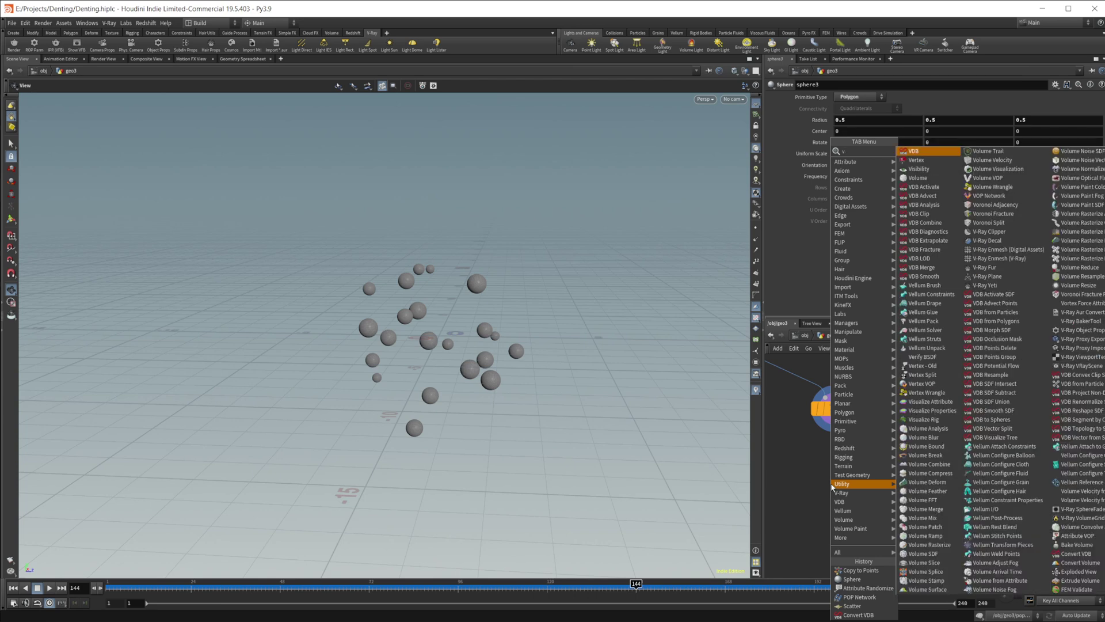
{"action": "key", "text": "Down"}
{"action": "key", "text": "Down"}
{"action": "key", "text": "Return"}
{"action": "left_click", "coordinate": [834, 483]}
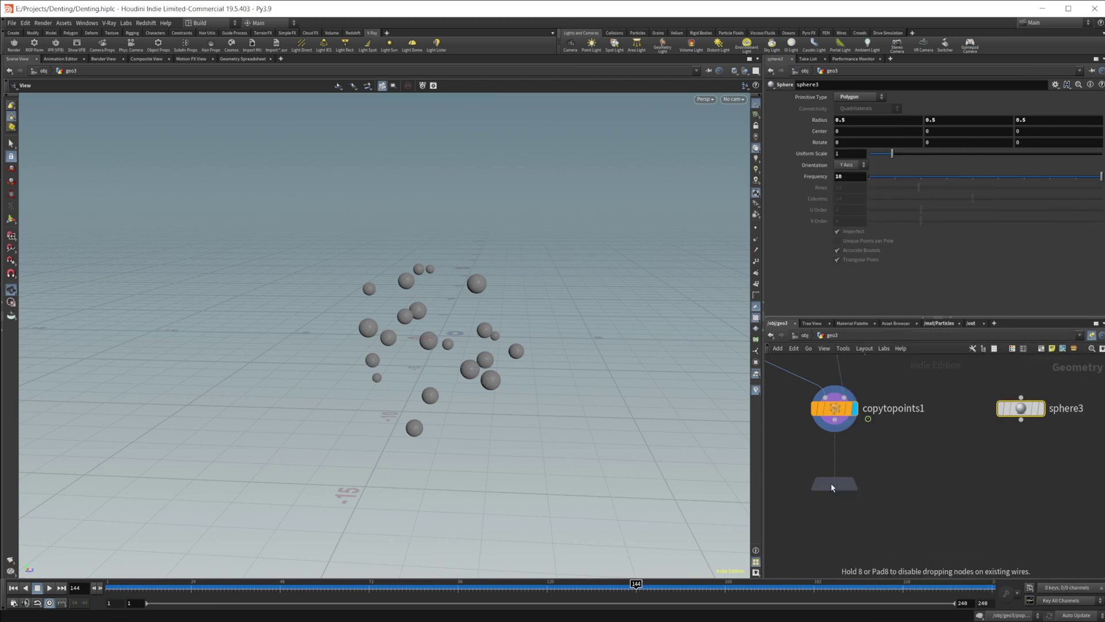
{"action": "left_click_drag", "start_coordinate": [834, 420], "coordinate": [827, 471]}
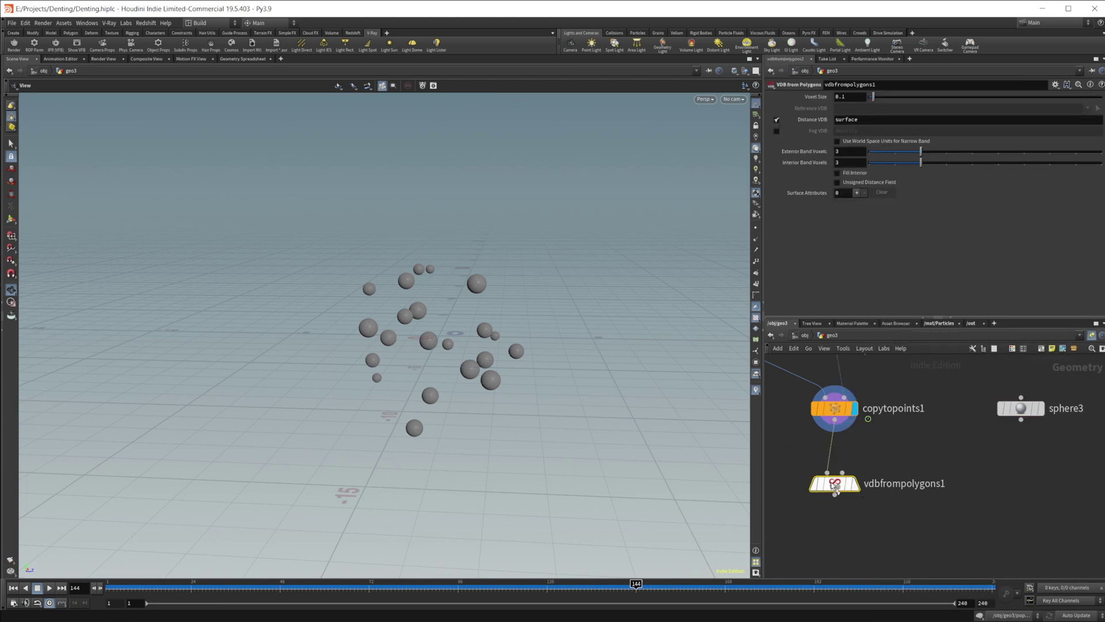
{"action": "left_click", "coordinate": [856, 483]}
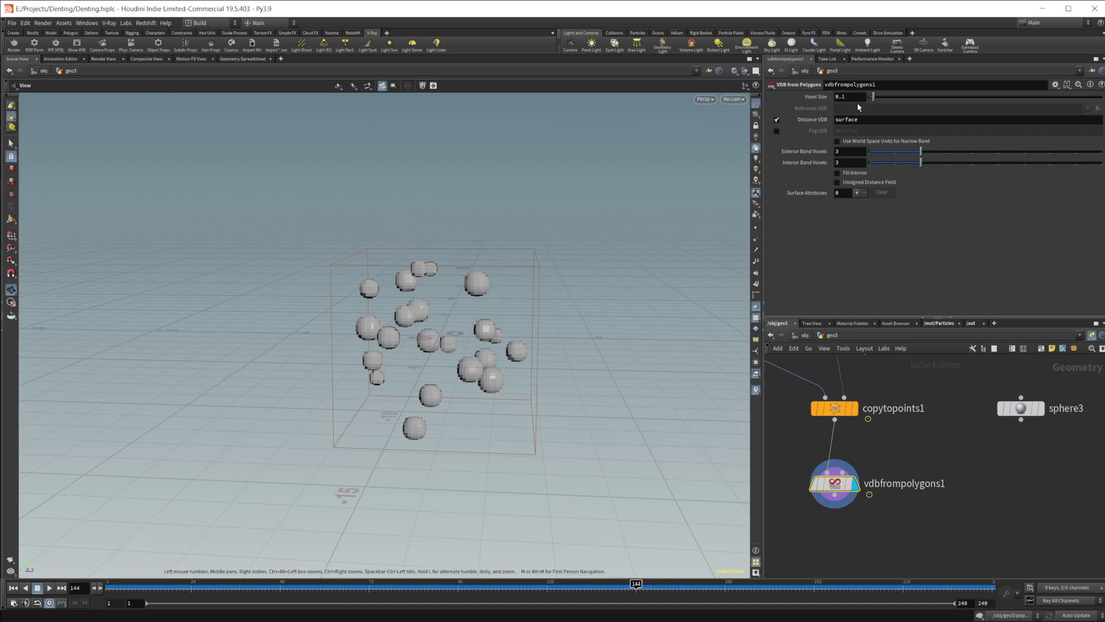
Set the VDB from Polygons Voxel Size to 0.02 and duplicate that node below sphere3
{"action": "left_click", "coordinate": [851, 97]}
{"action": "key", "text": "Return"}
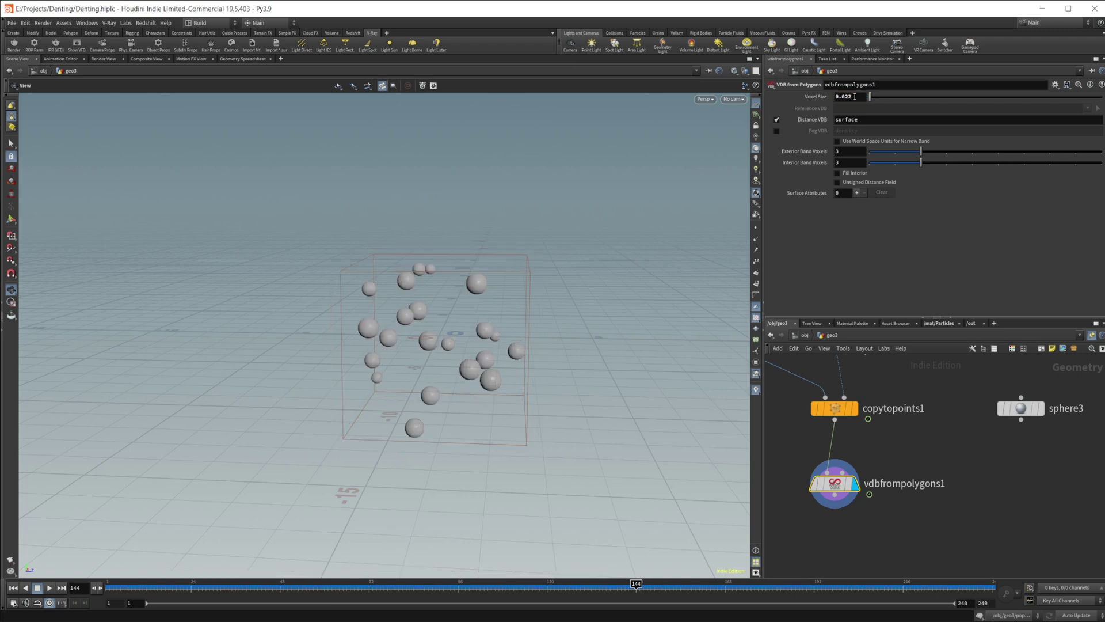
{"action": "left_click", "coordinate": [860, 97]}
{"action": "key", "text": "Return"}
{"action": "middle_click_drag", "start_coordinate": [980, 467], "coordinate": [928, 453]}
{"action": "left_click_drag", "start_coordinate": [801, 472], "coordinate": [979, 477], "text": "alt"}
{"action": "middle_click_drag", "start_coordinate": [965, 435], "coordinate": [936, 440]}
Display sphere3 with copytopoints1 as a template overlay, and move the timeline to frame 46
{"action": "left_click", "coordinate": [938, 400]}
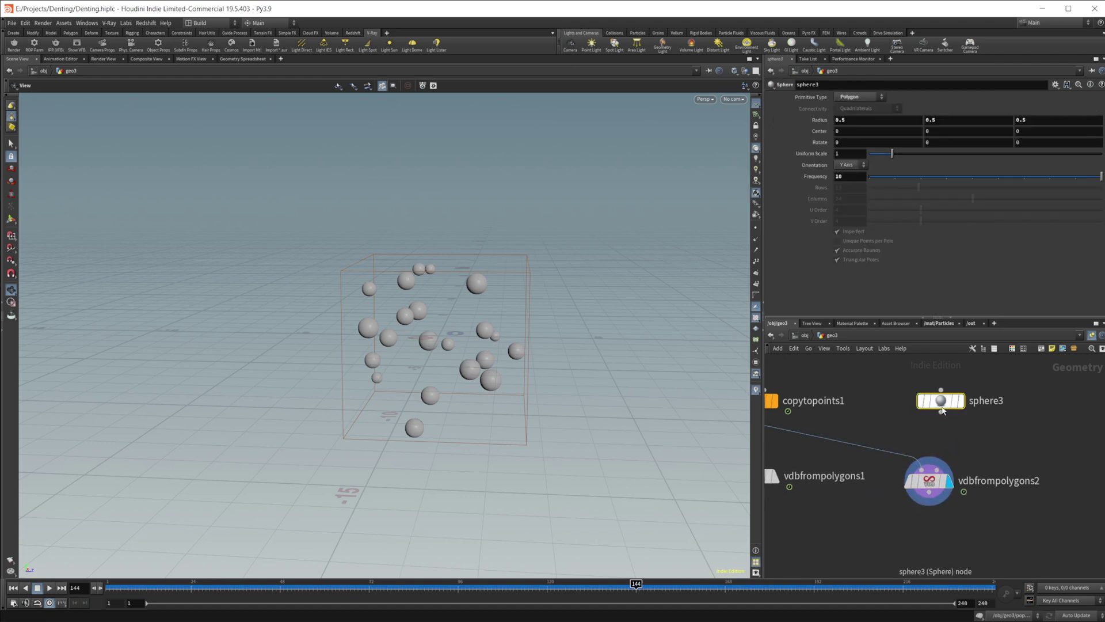
{"action": "left_click", "coordinate": [960, 400]}
{"action": "middle_click_drag", "start_coordinate": [783, 428], "coordinate": [838, 433]}
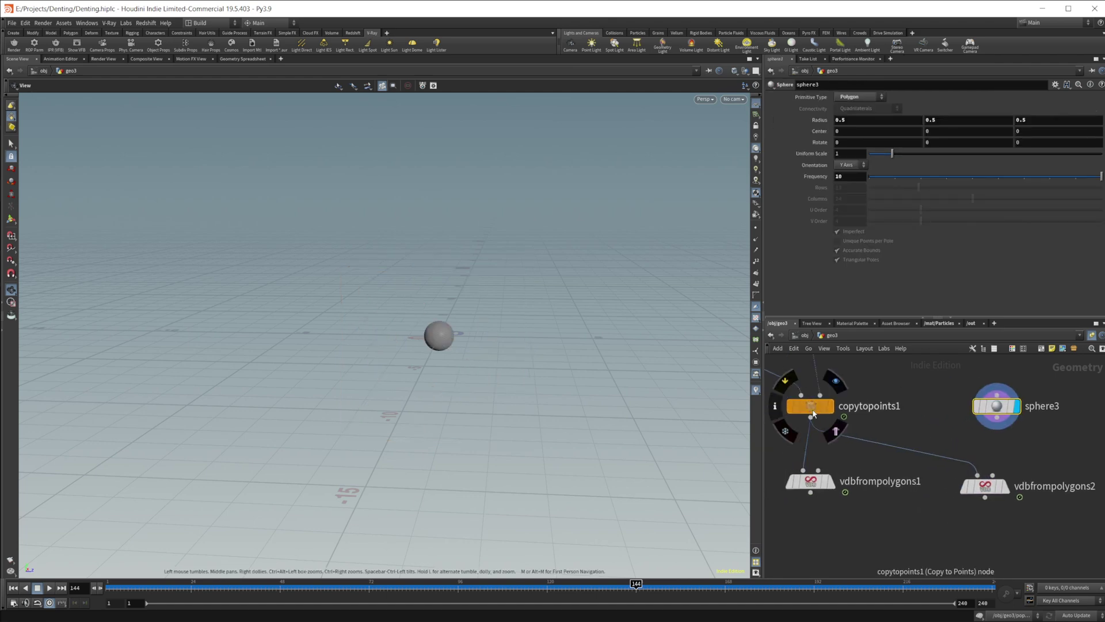
{"action": "left_click", "coordinate": [839, 433]}
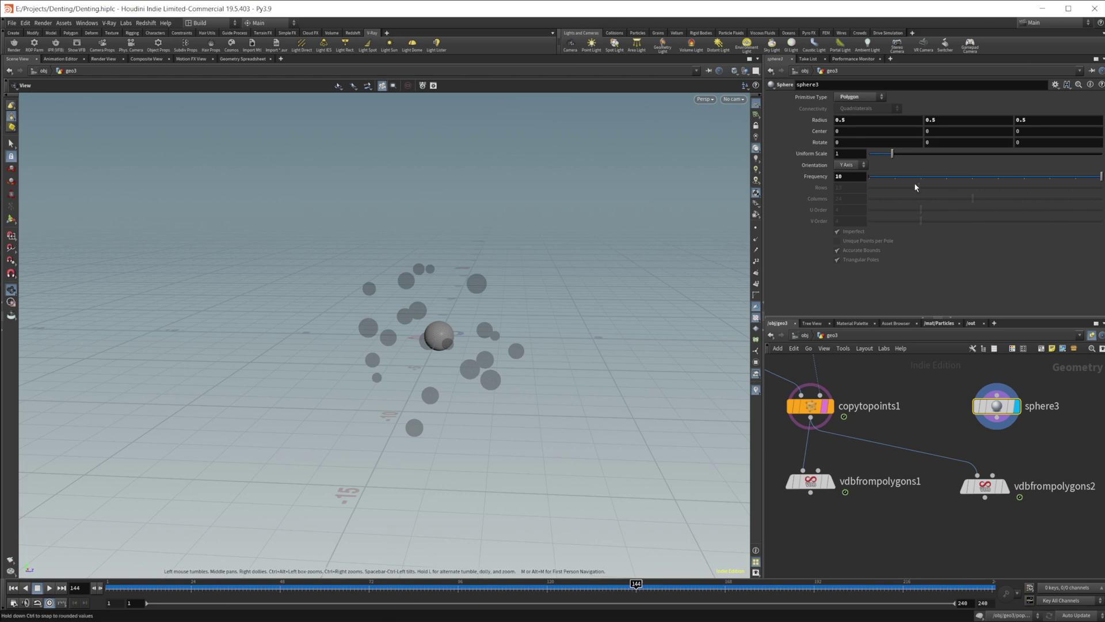
{"action": "mouse_move", "coordinate": [187, 588]}
{"action": "left_mouse_down"}
{"action": "mouse_move", "coordinate": [107, 583]}
{"action": "mouse_move", "coordinate": [272, 583]}
{"action": "left_mouse_up"}
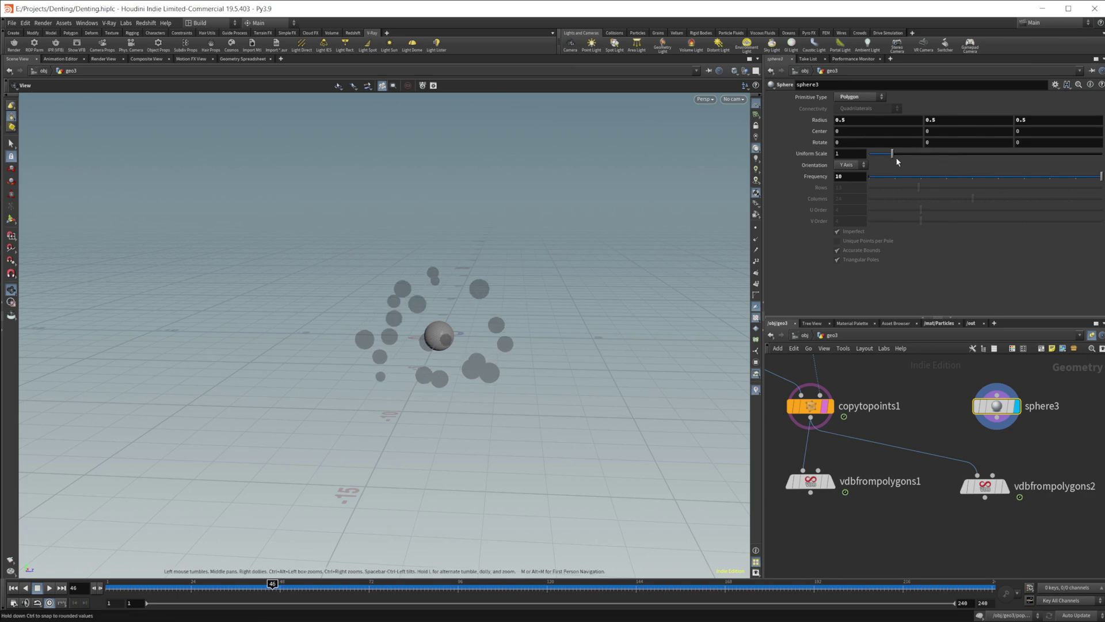
Set sphere3's Uniform Scale to 4.17, feed it into vdbfrompolygons2, and display that VDB node
{"action": "left_click_drag", "start_coordinate": [892, 154], "coordinate": [967, 165]}
{"action": "mouse_move", "coordinate": [545, 355]}
{"action": "left_mouse_down"}
{"action": "mouse_move", "coordinate": [400, 379]}
{"action": "mouse_move", "coordinate": [526, 345]}
{"action": "left_mouse_up"}
{"action": "middle_click_drag", "start_coordinate": [925, 516], "coordinate": [897, 496]}
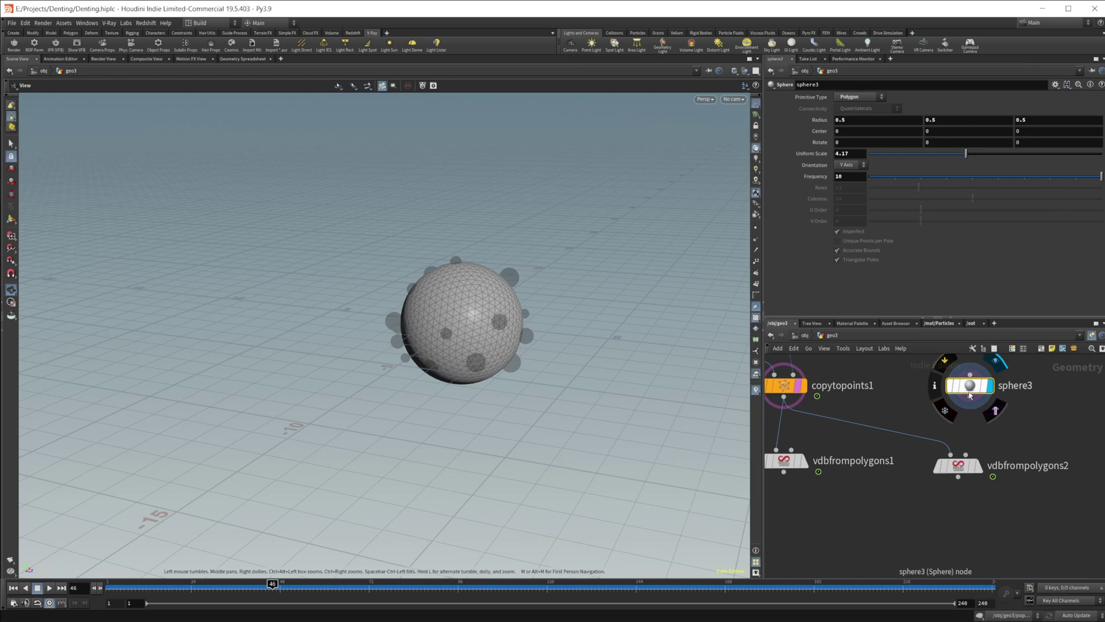
{"action": "mouse_move", "coordinate": [975, 400]}
{"action": "left_mouse_down"}
{"action": "mouse_move", "coordinate": [953, 437]}
{"action": "mouse_move", "coordinate": [961, 455]}
{"action": "left_mouse_up"}
{"action": "left_click", "coordinate": [960, 461]}
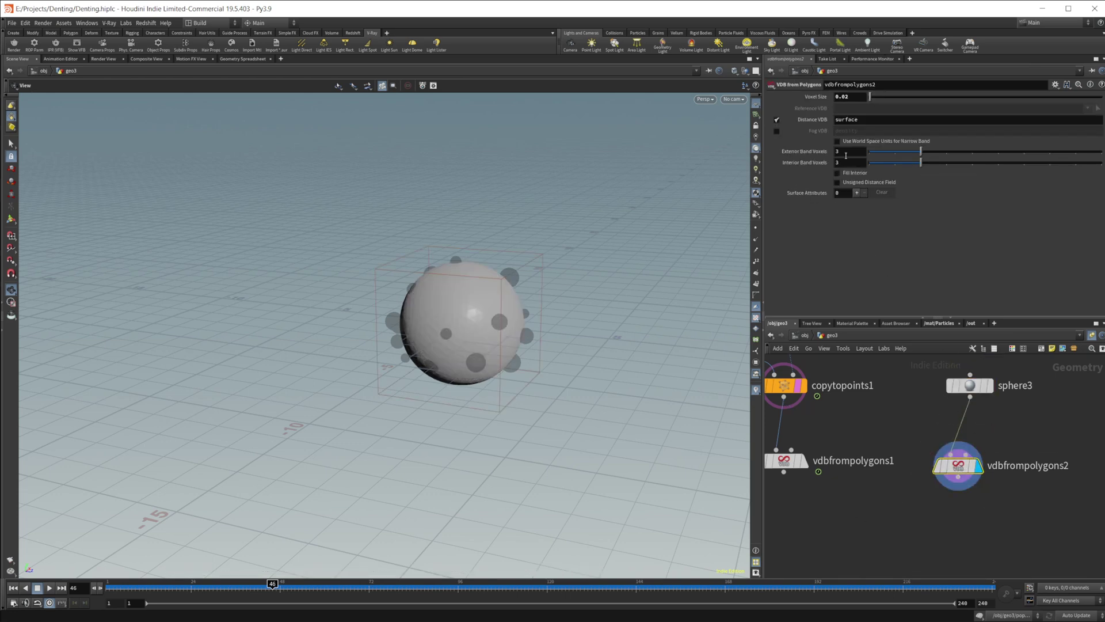
Set sphere3's Frequency to 50 and inspect the smoother VDB sphere up close
{"action": "left_click", "coordinate": [970, 385]}
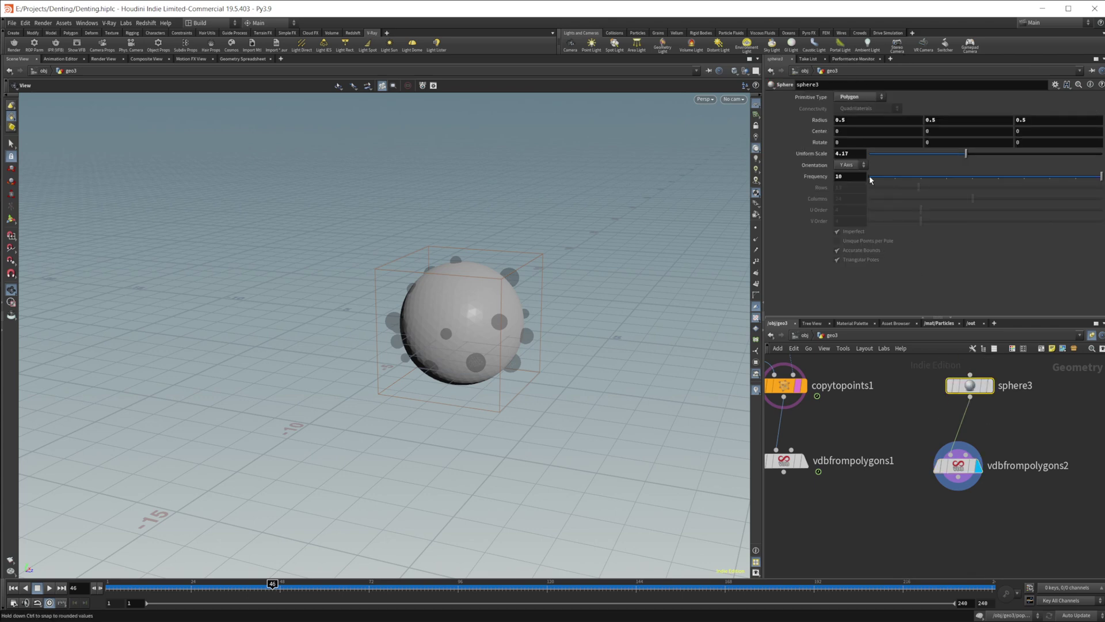
{"action": "type", "text": "50"}
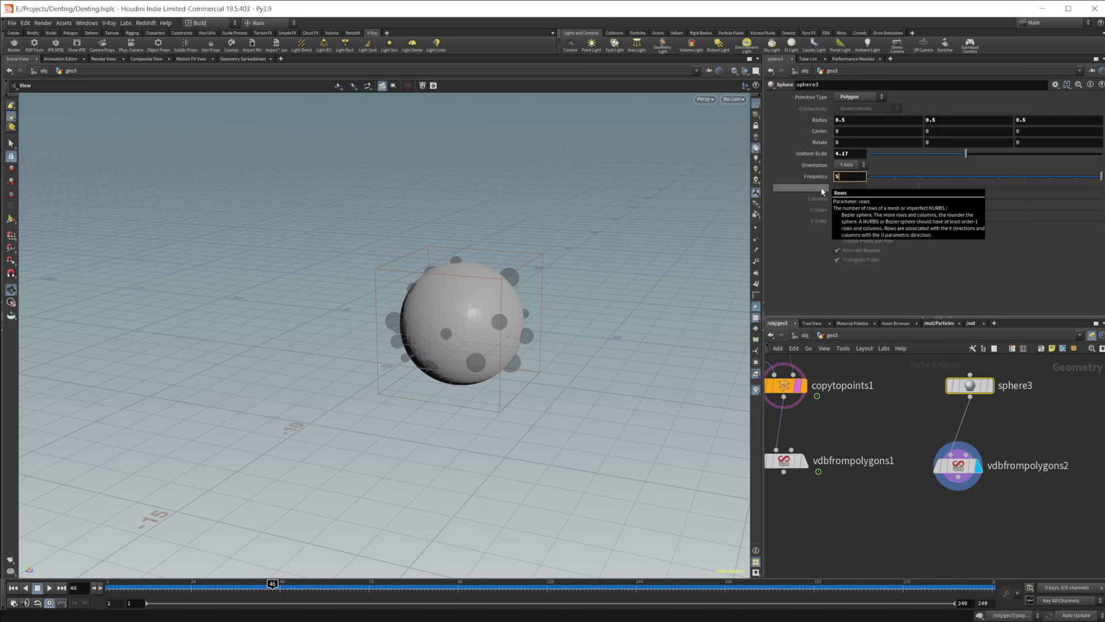
{"action": "key", "text": "Return"}
{"action": "middle_click_drag", "start_coordinate": [869, 549], "coordinate": [883, 514]}
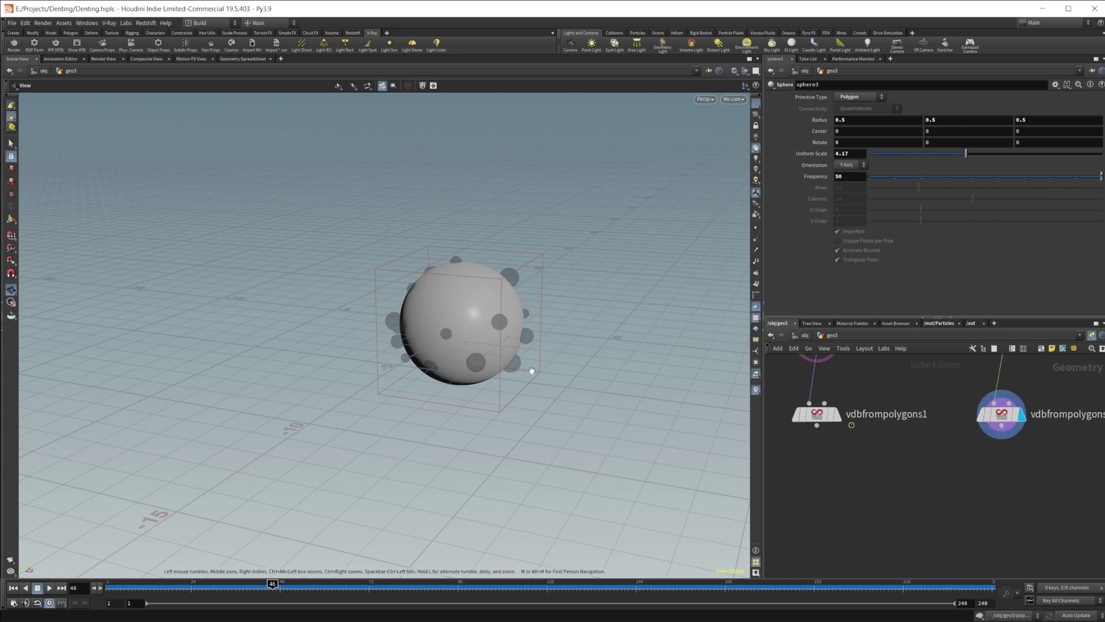
{"action": "scroll", "coordinate": [519, 371], "scroll_direction": "up", "scroll_amount": 6}
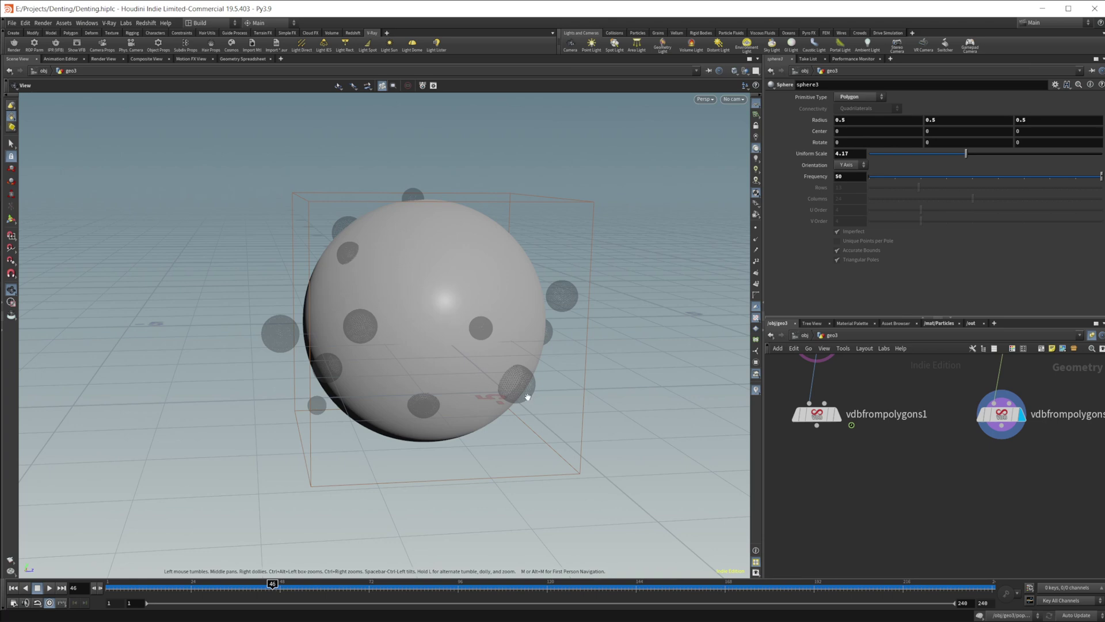
Add a VDB Reshape SDF node below vdbfrompolygons1 and connect it to that node's output
{"action": "mouse_move", "coordinate": [804, 480]}
{"action": "middle_mouse_down"}
{"action": "mouse_move", "coordinate": [820, 458]}
{"action": "mouse_move", "coordinate": [863, 442]}
{"action": "mouse_move", "coordinate": [822, 467]}
{"action": "middle_mouse_up"}
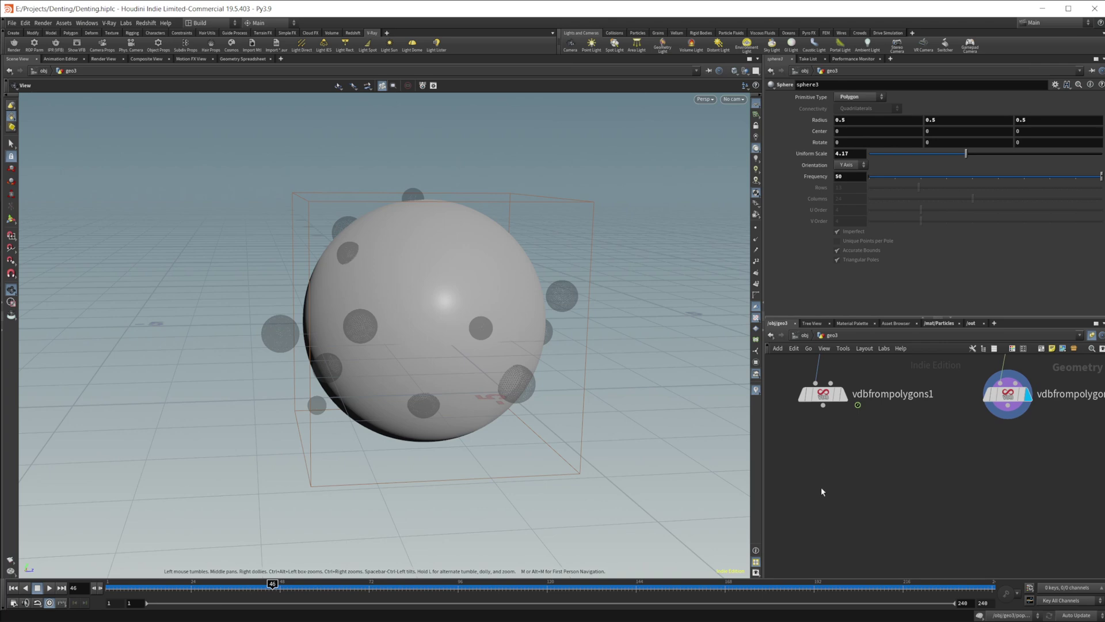
{"action": "key", "text": "Tab"}
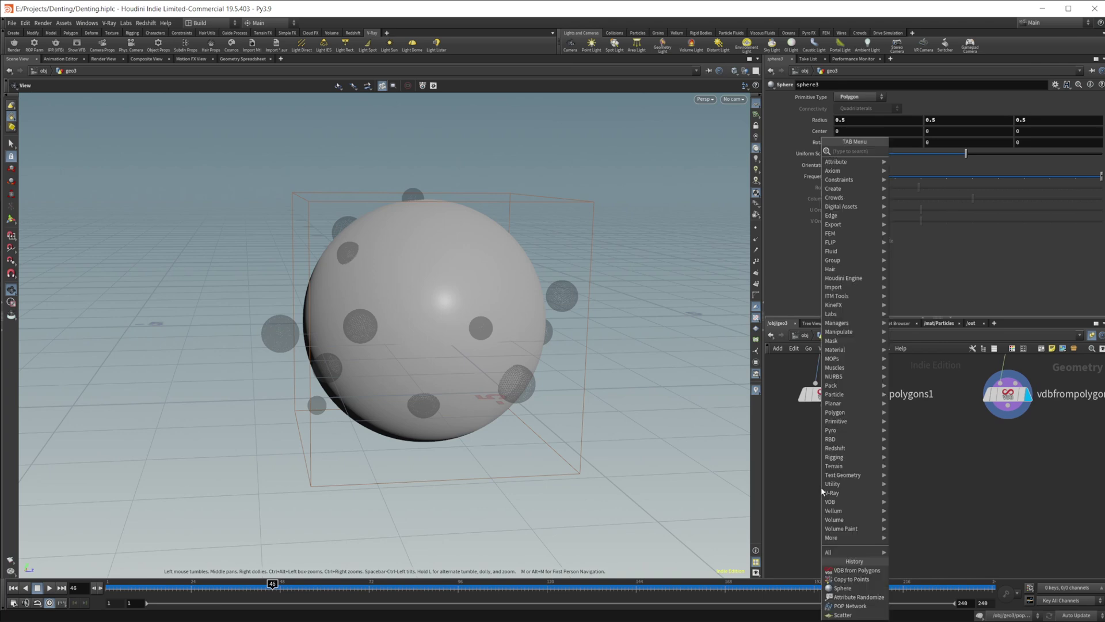
{"action": "type", "text": "vdb r"}
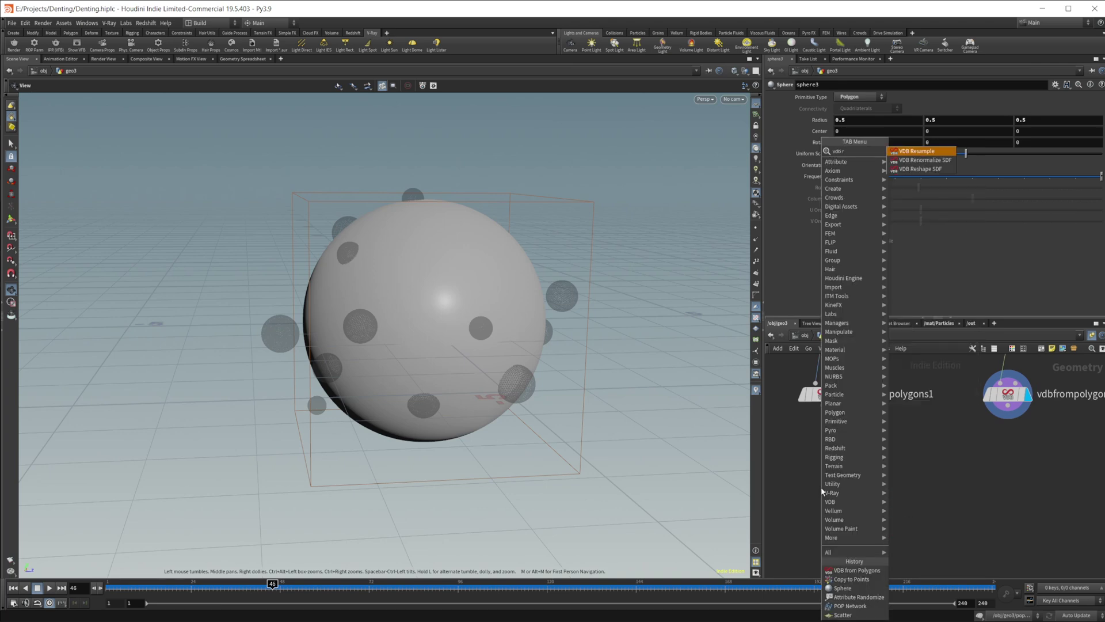
{"action": "type", "text": "es"}
{"action": "key", "text": "Down"}
{"action": "key", "text": "Down"}
{"action": "key", "text": "Return"}
{"action": "left_click", "coordinate": [820, 486]}
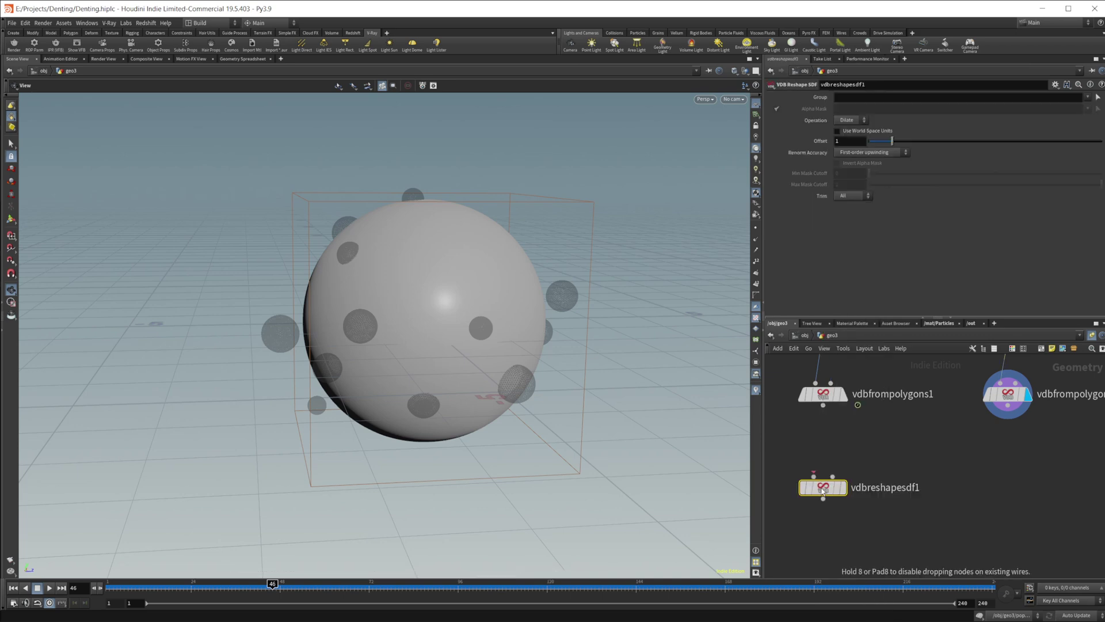
{"action": "mouse_move", "coordinate": [834, 492]}
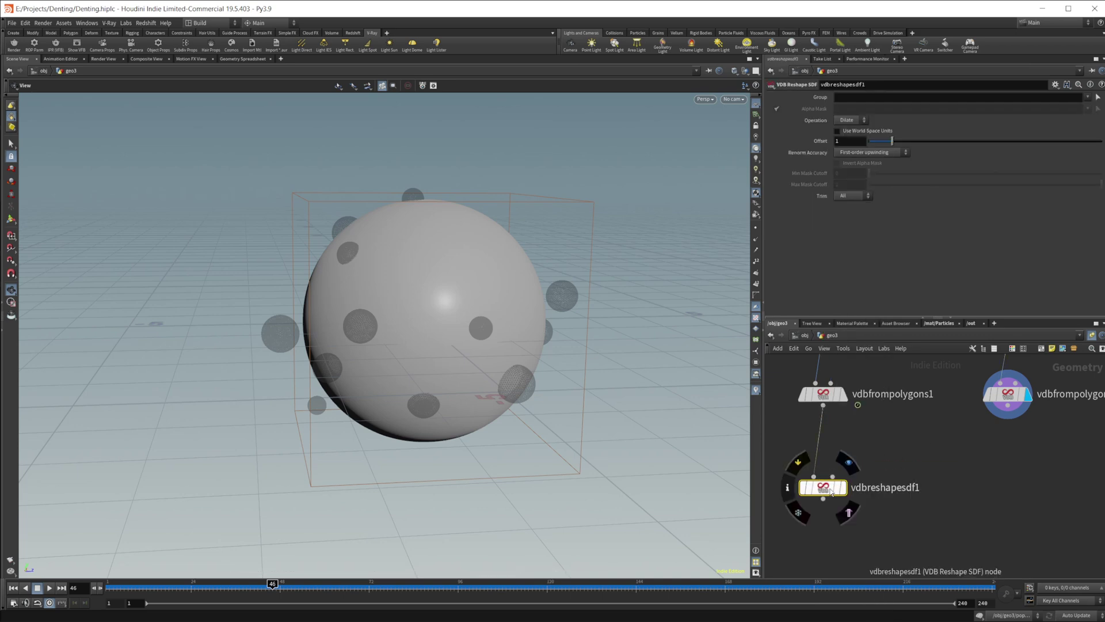
Duplicate the VDB Reshape SDF node and feed the copy from vdbfrompolygons2
{"action": "left_click_drag", "start_coordinate": [823, 491], "coordinate": [991, 490], "text": "alt"}
{"action": "left_click_drag", "start_coordinate": [1007, 405], "coordinate": [984, 475]}
{"action": "middle_click_drag", "start_coordinate": [875, 442], "coordinate": [904, 421]}
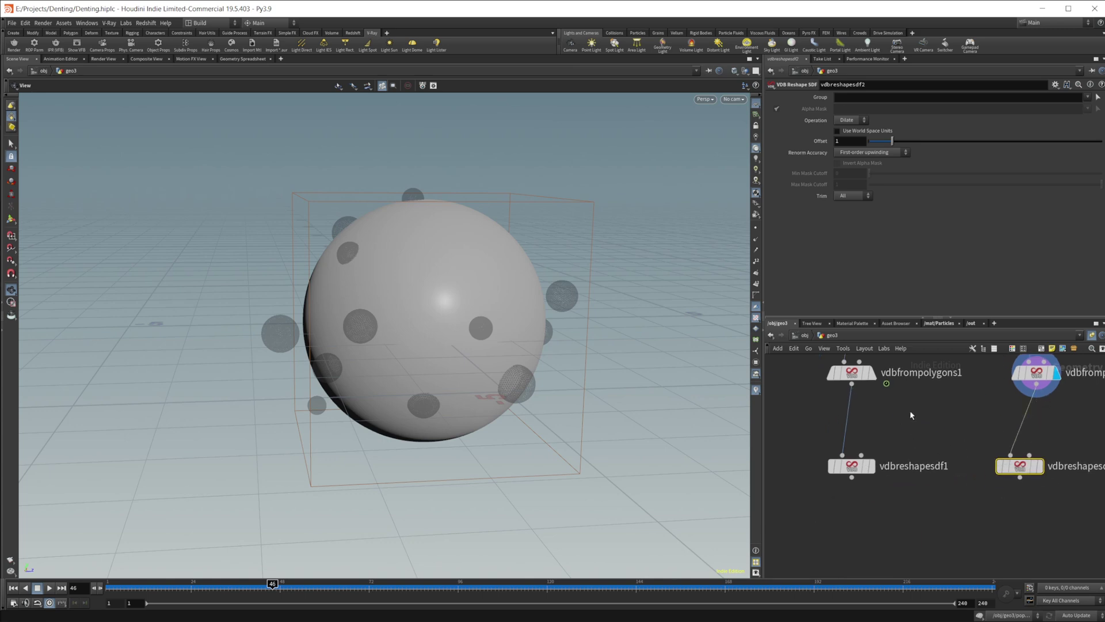
Set the Offset to 3 on both VDB Reshape SDF nodes
{"action": "left_click", "coordinate": [852, 469]}
{"action": "left_click_drag", "start_coordinate": [1031, 507], "coordinate": [829, 455]}
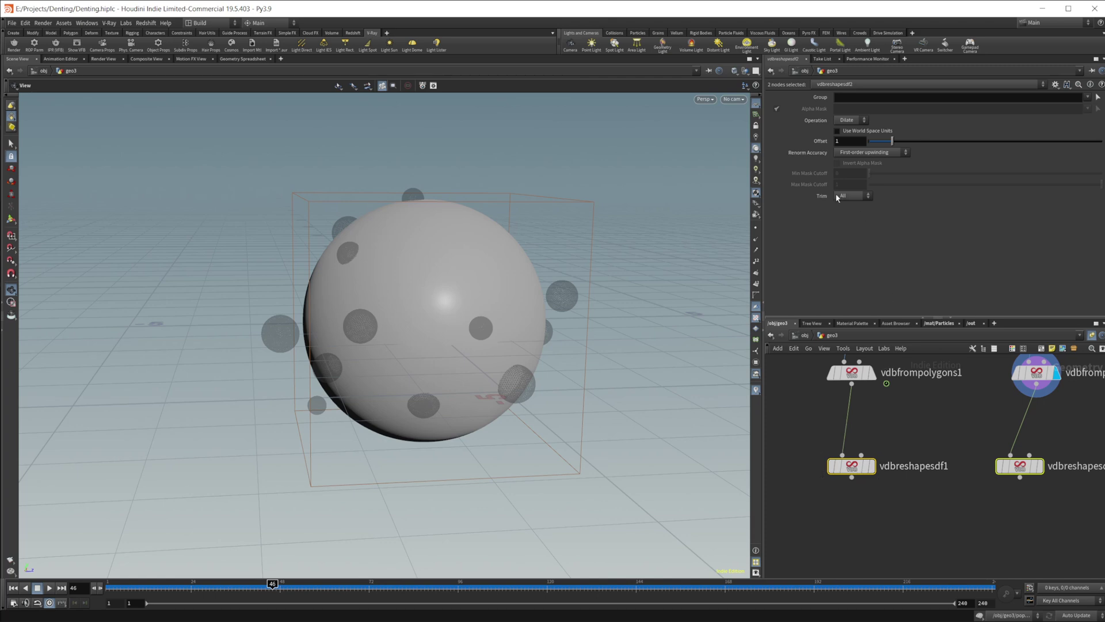
{"action": "left_click", "coordinate": [851, 466]}
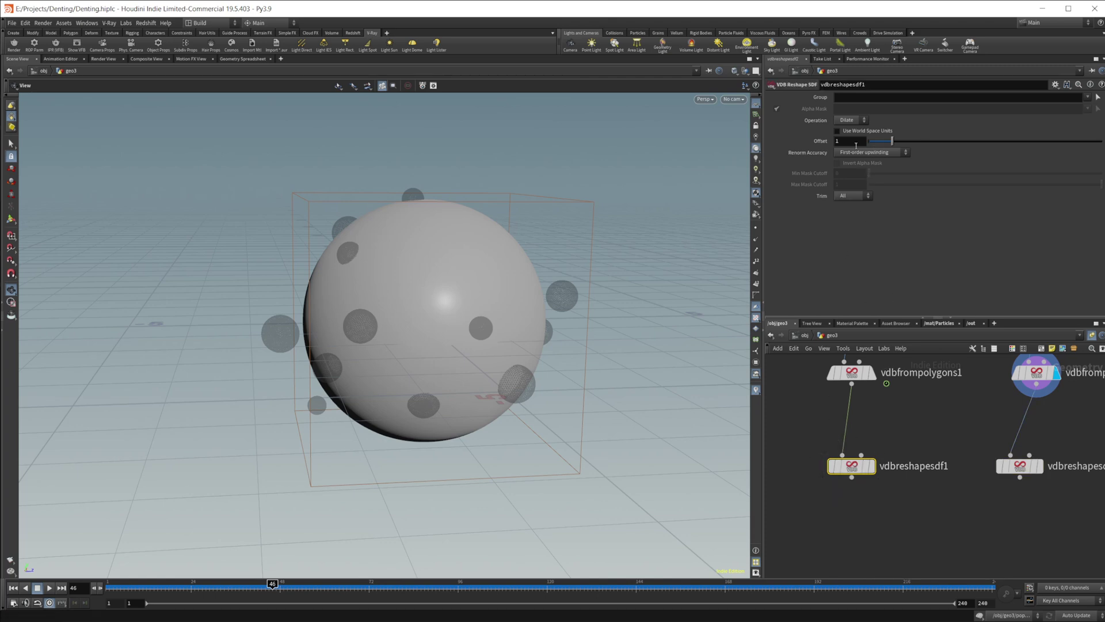
{"action": "left_click_drag", "start_coordinate": [856, 144], "coordinate": [804, 140]}
{"action": "type", "text": "3"}
{"action": "key", "text": "Return"}
{"action": "left_click", "coordinate": [1031, 468]}
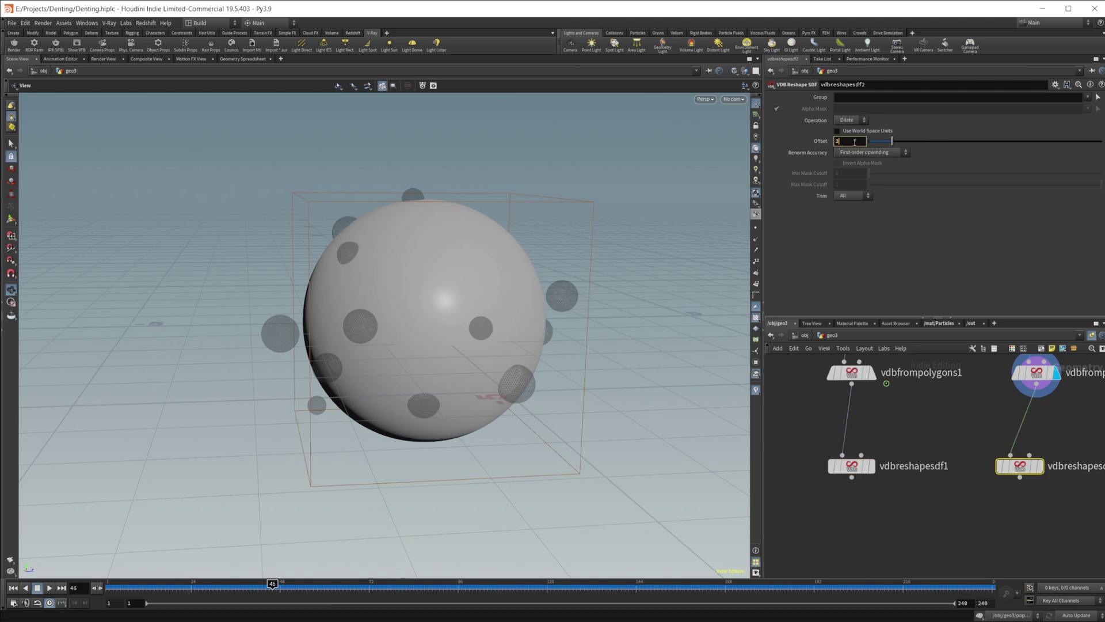
{"action": "left_click", "coordinate": [854, 142]}
{"action": "type", "text": "3"}
{"action": "key", "text": "Return"}
Add a VDB Combine node below the two reshape nodes, fed by vdbreshapesdf1 first and vdbreshapesdf2 second
{"action": "middle_click_drag", "start_coordinate": [861, 540], "coordinate": [878, 486]}
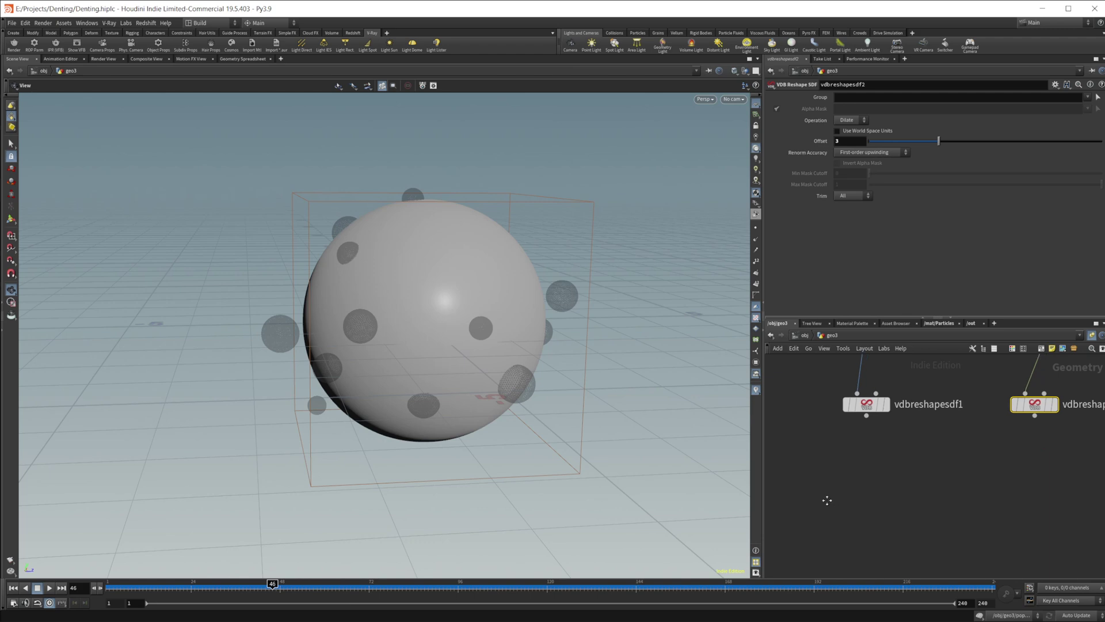
{"action": "key", "text": "Tab"}
{"action": "type", "text": "vdb com"}
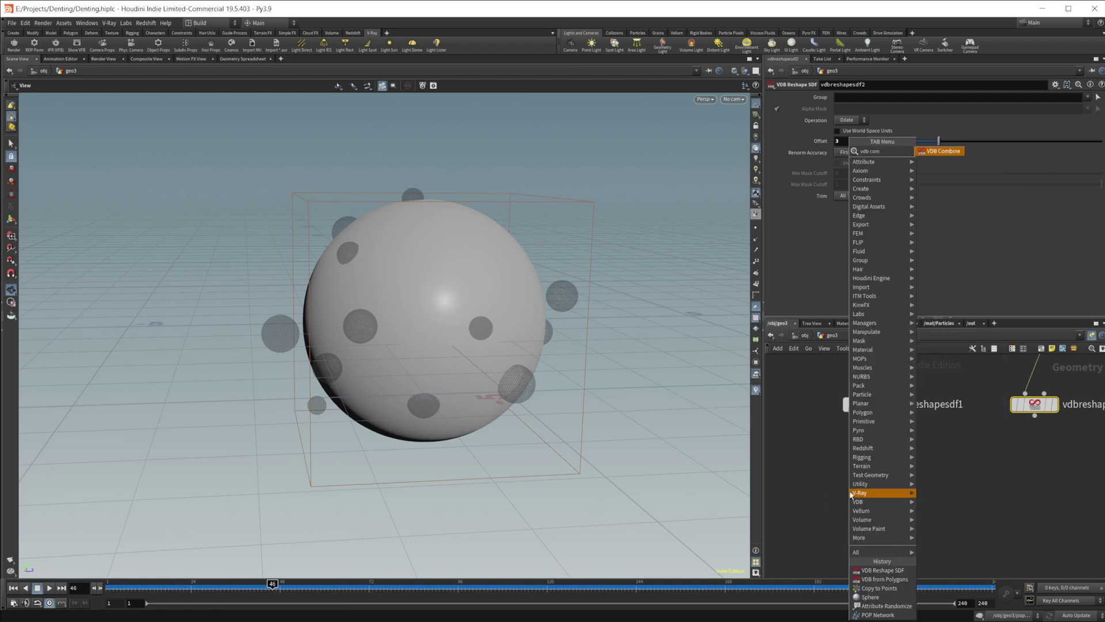
{"action": "key", "text": "Return"}
{"action": "left_click", "coordinate": [864, 486]}
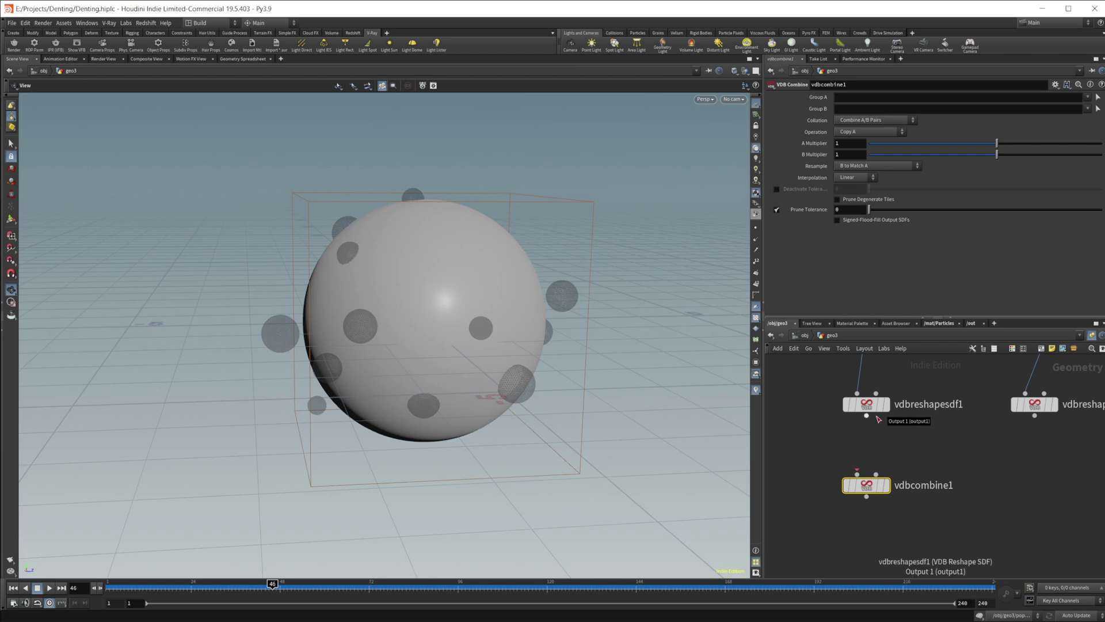
{"action": "left_click_drag", "start_coordinate": [866, 415], "coordinate": [857, 474]}
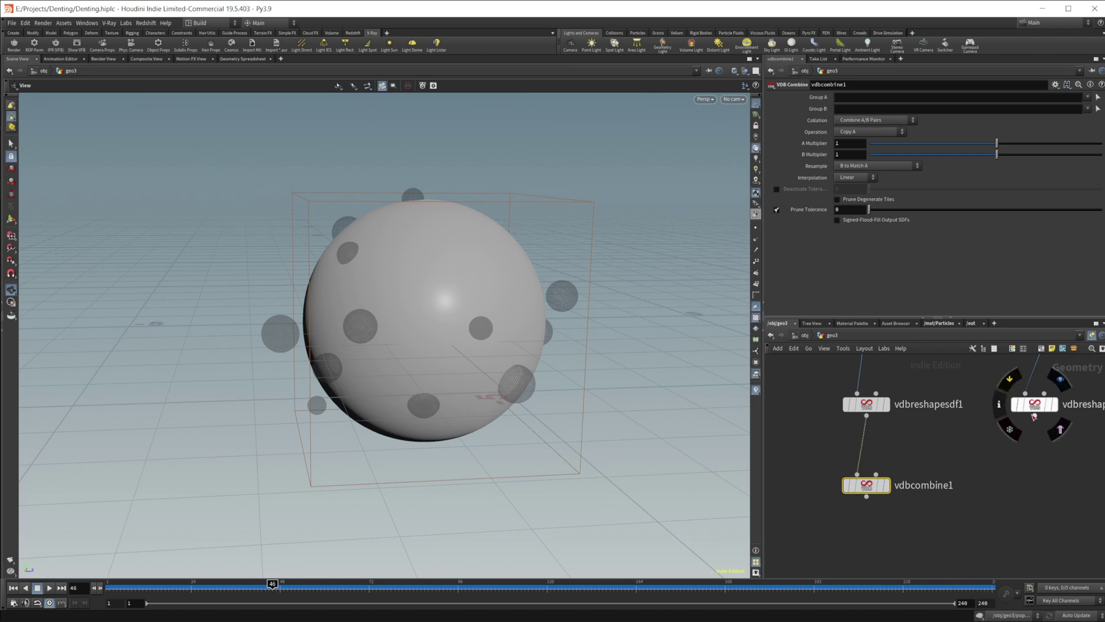
{"action": "left_click_drag", "start_coordinate": [1034, 415], "coordinate": [876, 473]}
Set vdbcombine1's Operation to SDF Intersection and display its result up close
{"action": "mouse_move", "coordinate": [861, 489]}
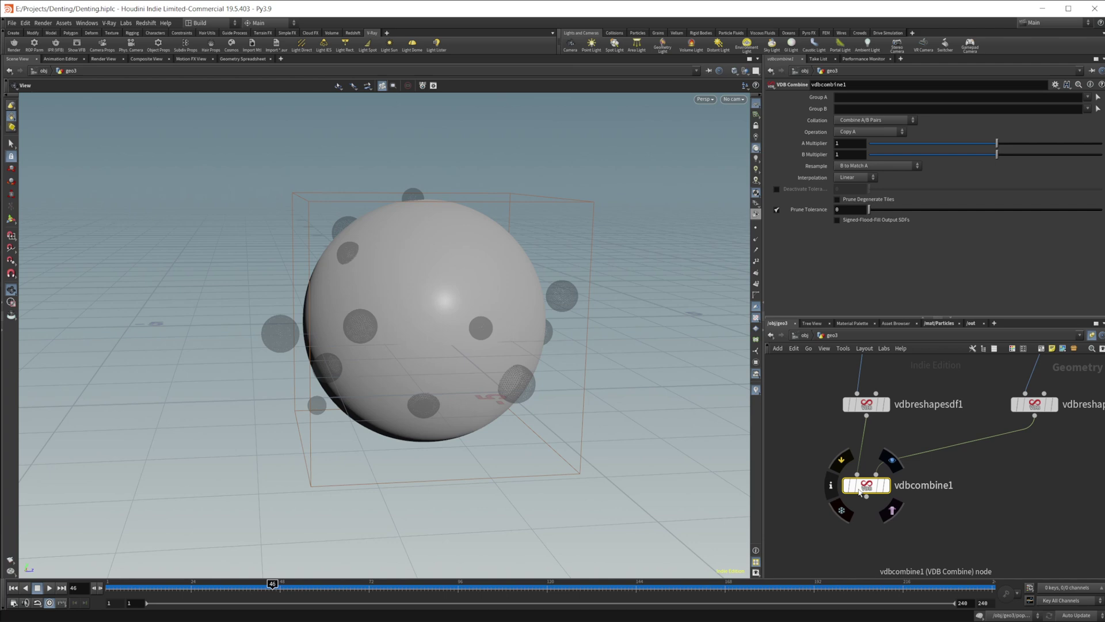
{"action": "left_click", "coordinate": [869, 132]}
{"action": "left_click", "coordinate": [867, 248]}
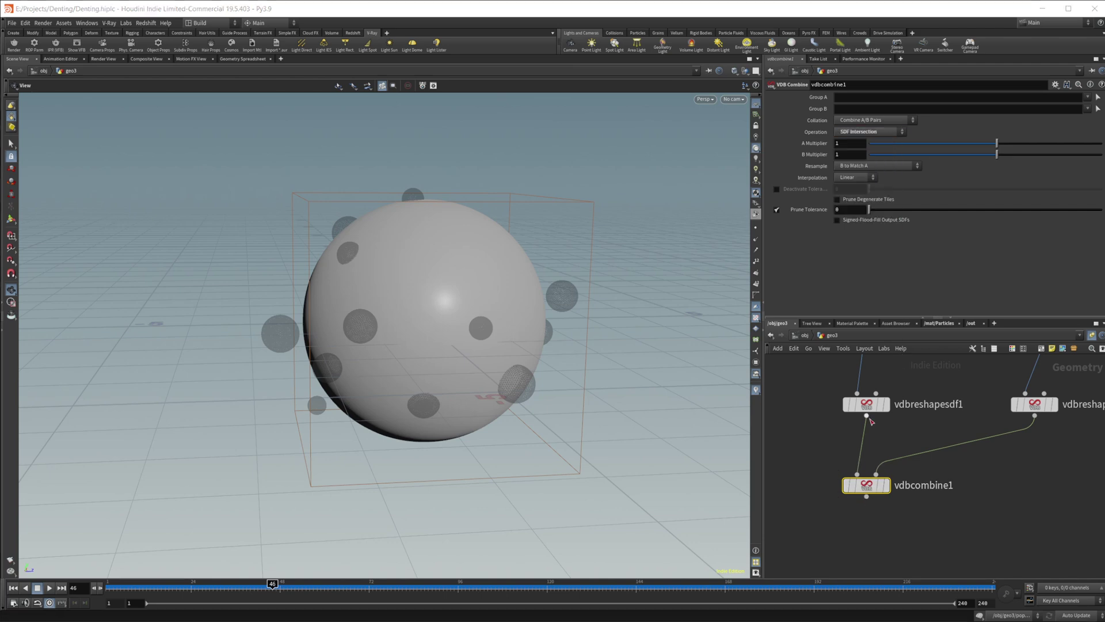
{"action": "key", "text": "r"}
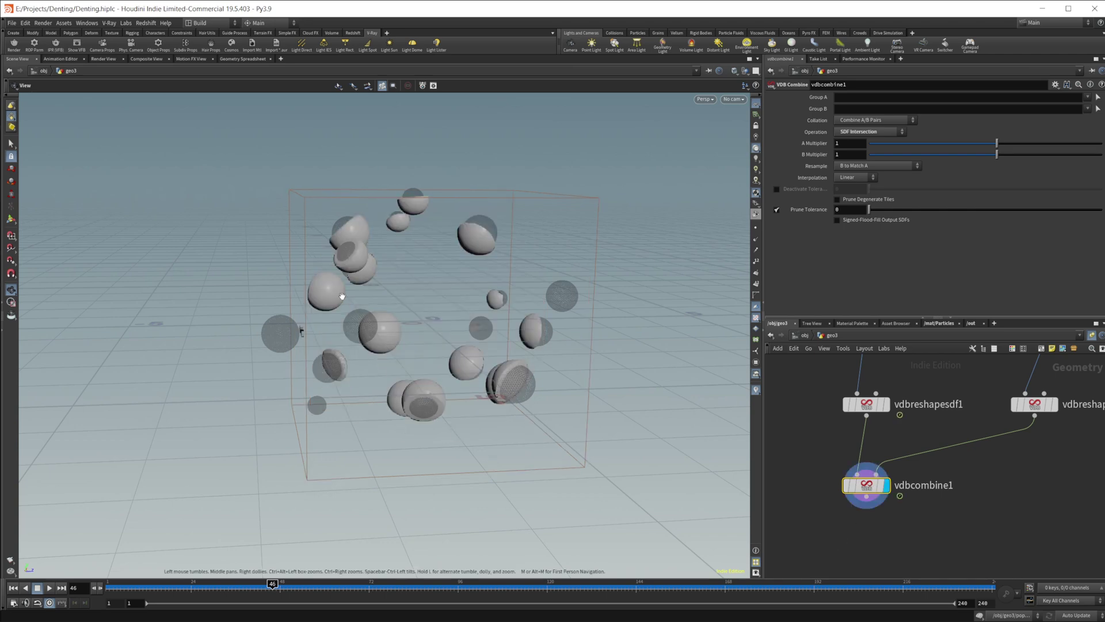
{"action": "scroll", "coordinate": [339, 286], "scroll_direction": "up", "scroll_amount": 3}
{"action": "middle_click_drag", "start_coordinate": [941, 418], "coordinate": [943, 451]}
{"action": "left_click", "coordinate": [849, 397]}
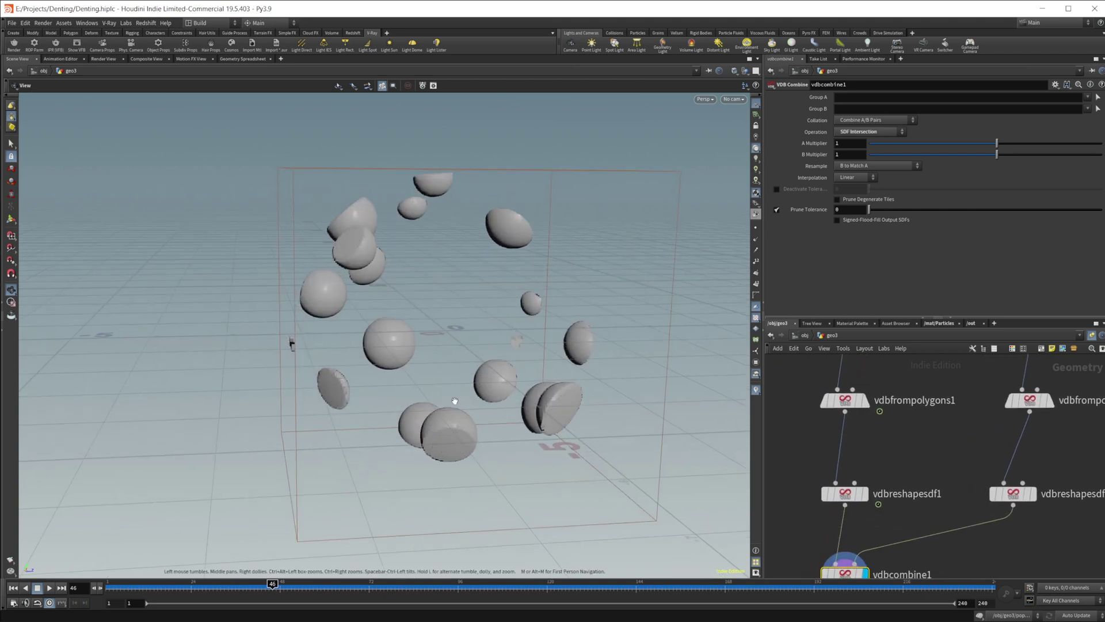
{"action": "scroll", "coordinate": [453, 403], "scroll_direction": "up", "scroll_amount": 2}
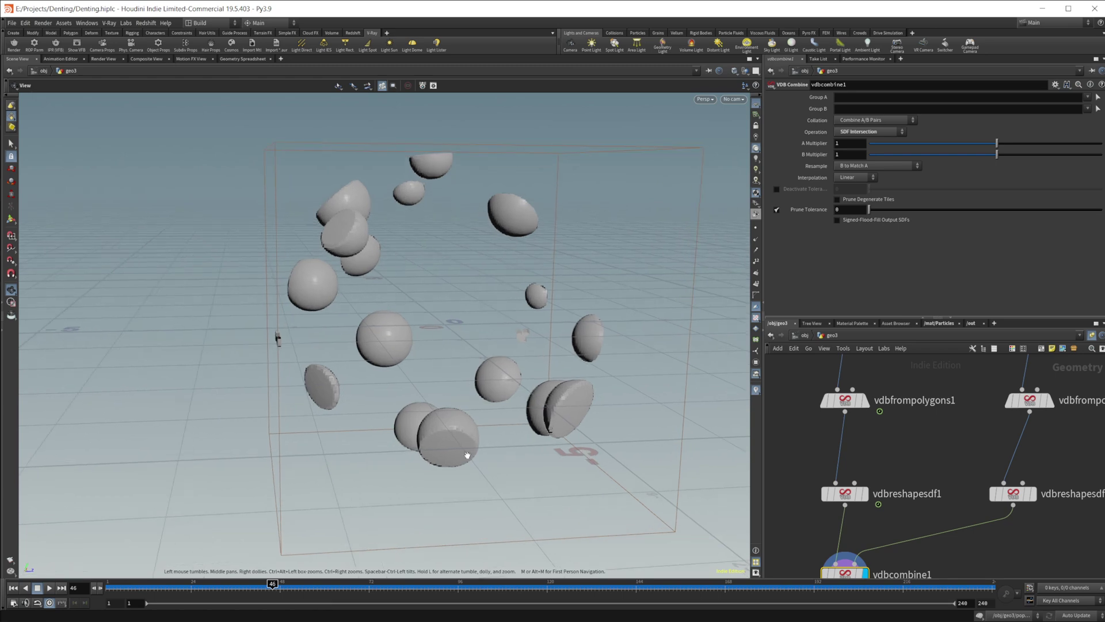
Try a VDB Reshape SDF node placed below vdbcombine1 and connected to its output
{"action": "middle_click_drag", "start_coordinate": [961, 536], "coordinate": [990, 448]}
{"action": "middle_click_drag", "start_coordinate": [893, 550], "coordinate": [892, 501]}
{"action": "middle_click_drag", "start_coordinate": [965, 508], "coordinate": [952, 575]}
{"action": "middle_click_drag", "start_coordinate": [919, 468], "coordinate": [931, 445]}
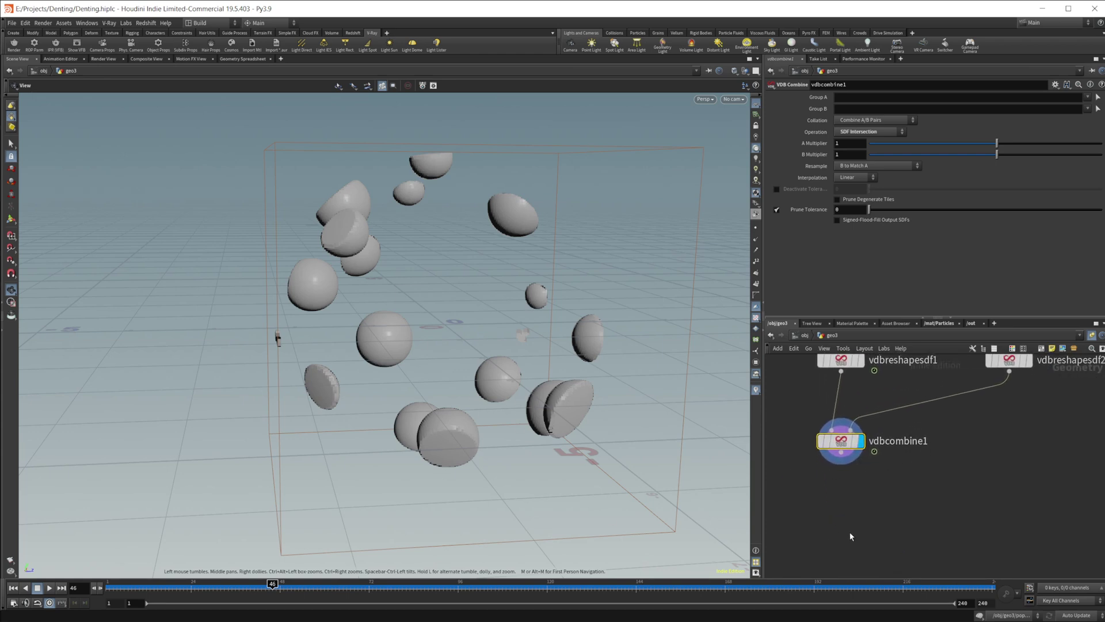
{"action": "middle_click_drag", "start_coordinate": [814, 500], "coordinate": [805, 463]}
{"action": "key", "text": "Tab"}
{"action": "type", "text": "vd"}
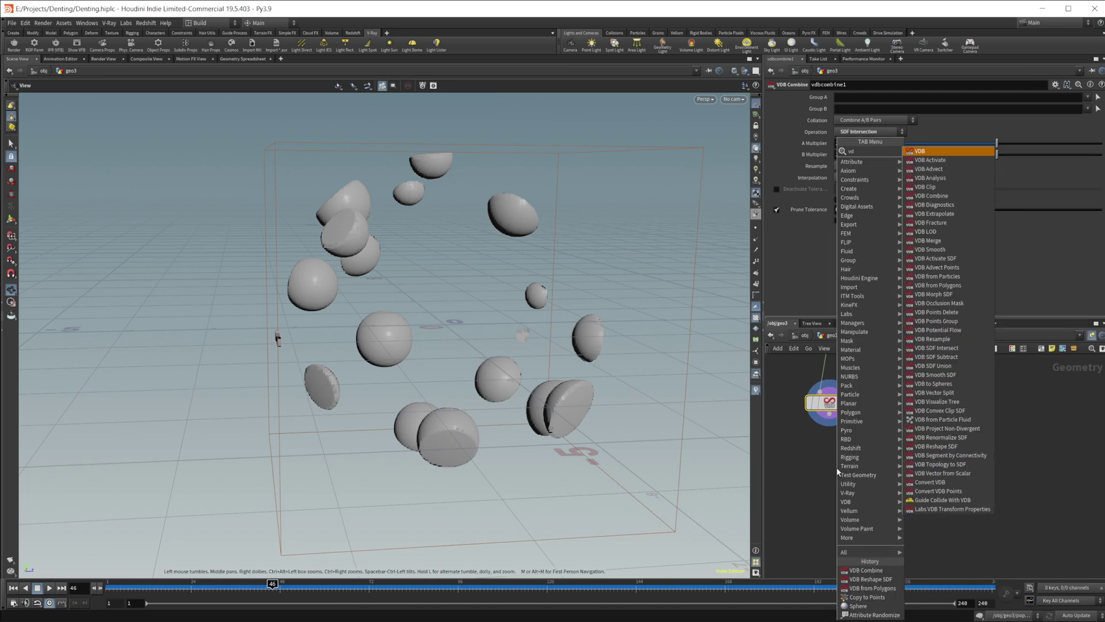
{"action": "type", "text": "b f"}
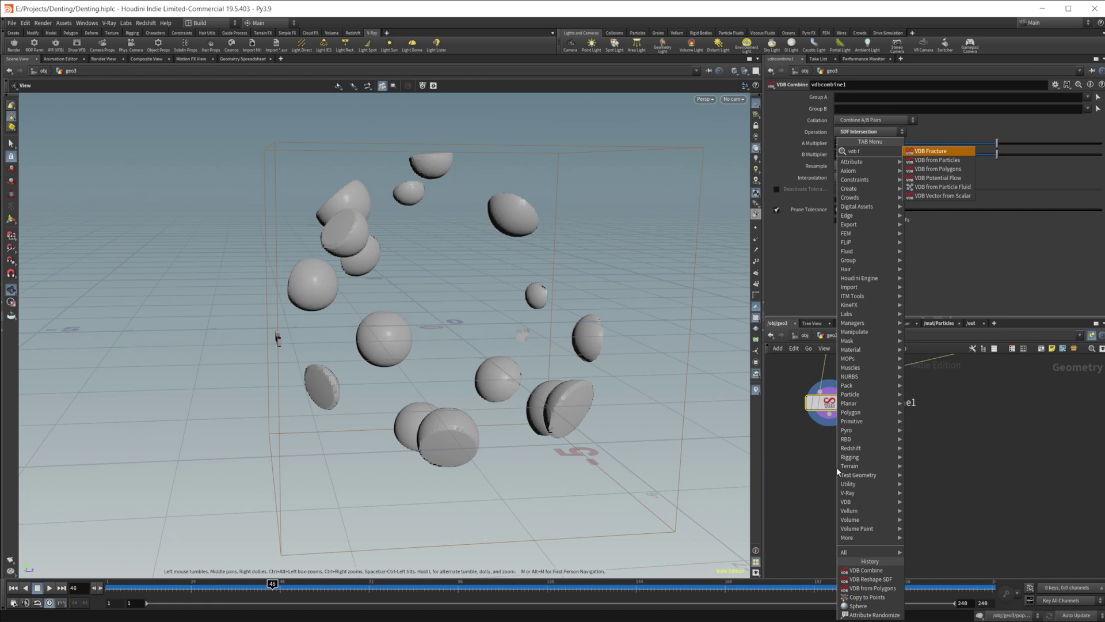
{"action": "key", "text": "BackSpace"}
{"action": "type", "text": "res"}
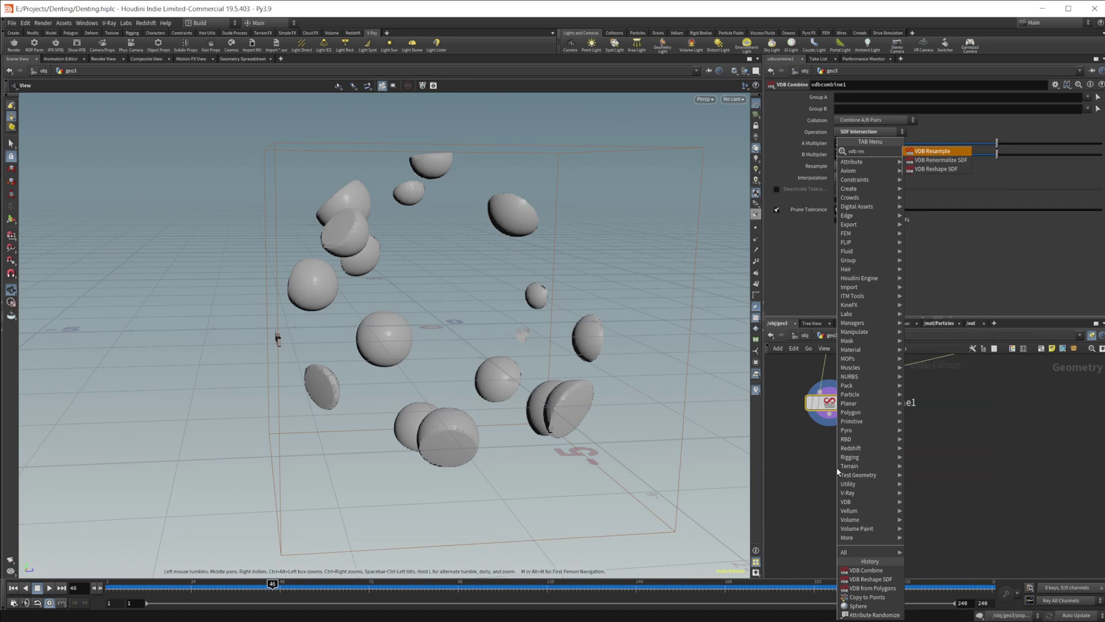
{"action": "key", "text": "Return"}
{"action": "left_click", "coordinate": [837, 467]}
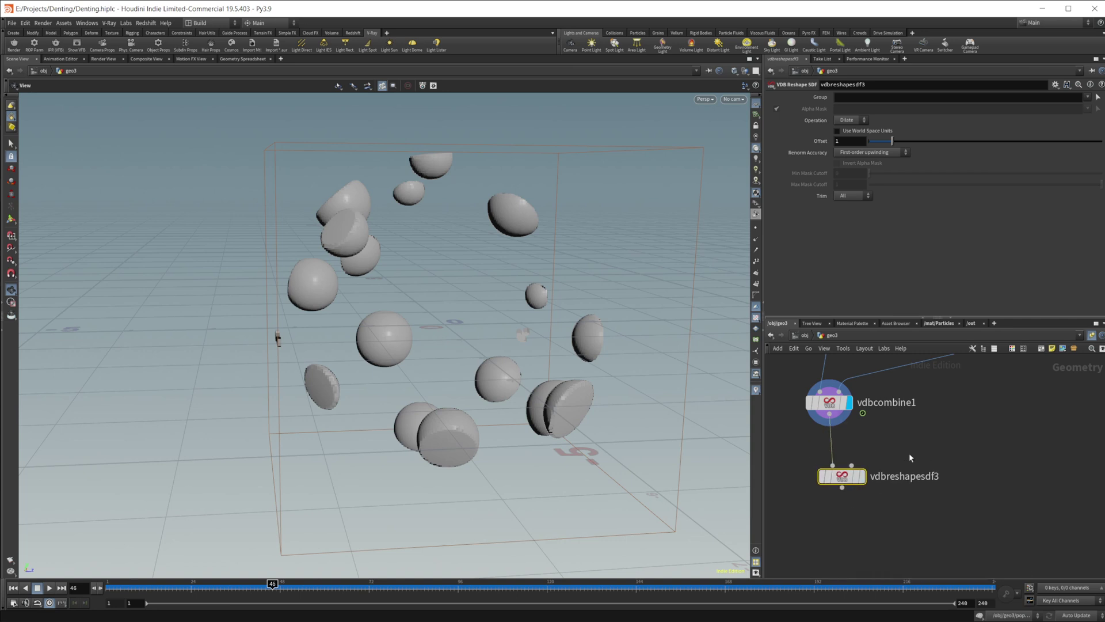
Try vdbfrompolygons1 as the second input of vdbreshapesdf3 with its result displayed, and delete that reshape node
{"action": "middle_click_drag", "start_coordinate": [925, 451], "coordinate": [911, 531]}
{"action": "scroll", "coordinate": [912, 488], "scroll_direction": "down", "scroll_amount": 3}
{"action": "middle_click_drag", "start_coordinate": [900, 405], "coordinate": [902, 444]}
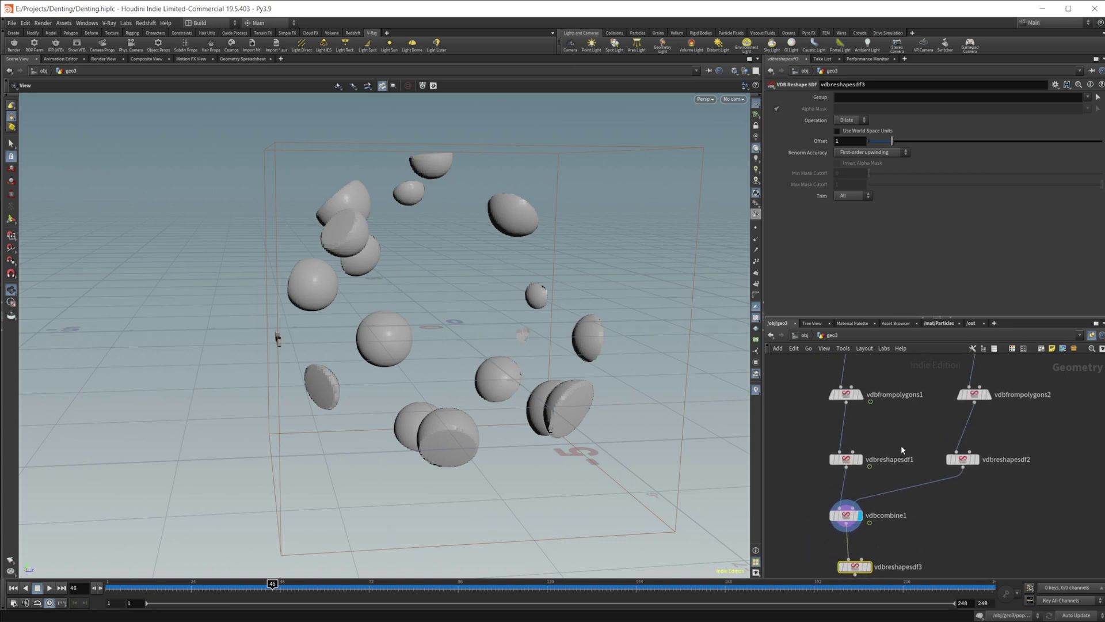
{"action": "left_click", "coordinate": [846, 403]}
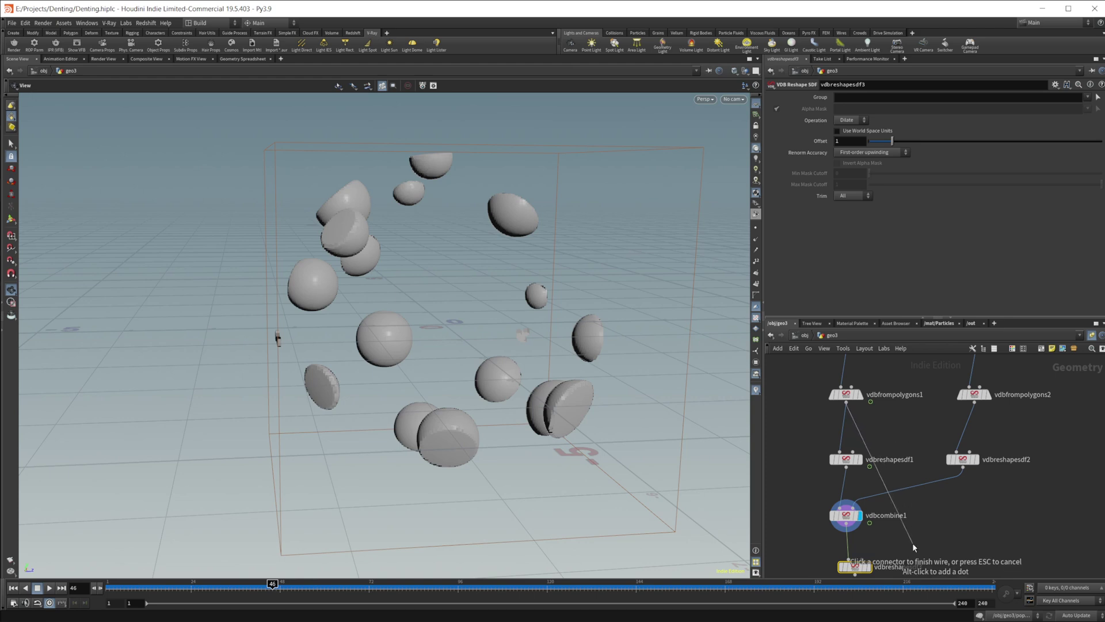
{"action": "left_click", "coordinate": [879, 487]}
{"action": "left_click", "coordinate": [870, 489]}
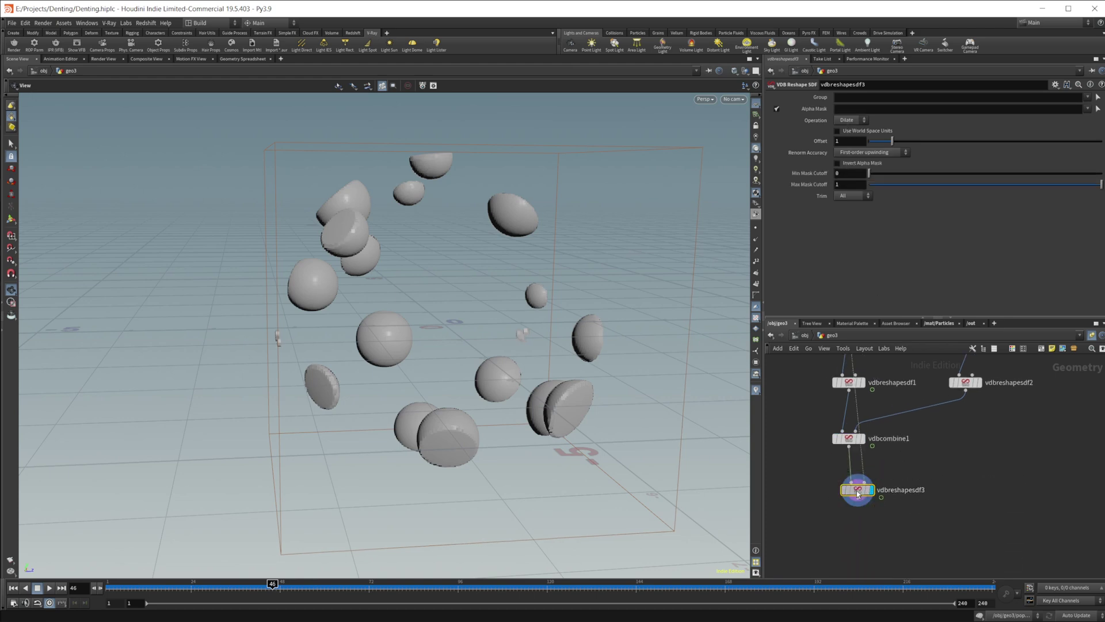
{"action": "key", "text": "Delete"}
Duplicate vdbcombine1 below itself, feed the copy from vdbcombine1 and vdbfrompolygons1, and display it
{"action": "left_click_drag", "start_coordinate": [852, 442], "coordinate": [874, 509], "text": "alt"}
{"action": "left_click_drag", "start_coordinate": [849, 446], "coordinate": [865, 499]}
{"action": "middle_click_drag", "start_coordinate": [895, 442], "coordinate": [888, 488]}
{"action": "left_click_drag", "start_coordinate": [842, 372], "coordinate": [873, 542]}
{"action": "middle_click_drag", "start_coordinate": [914, 521], "coordinate": [937, 441]}
{"action": "left_click", "coordinate": [899, 473]}
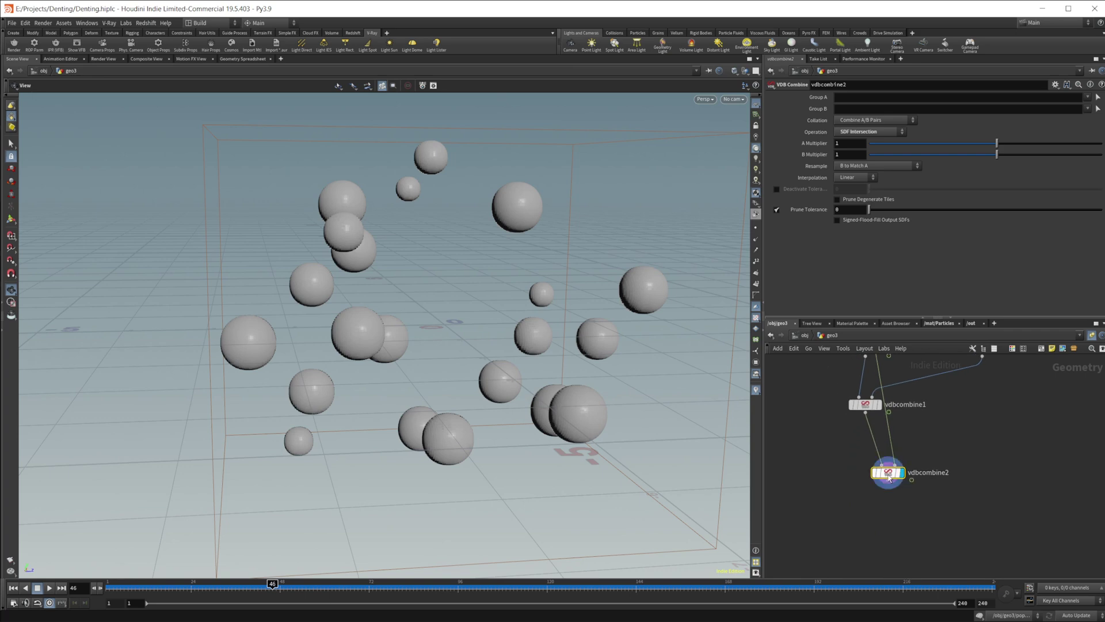
Set vdbcombine2's Operation to Subtract and inspect the carved sphere pieces from several angles
{"action": "left_click", "coordinate": [866, 131]}
{"action": "left_click", "coordinate": [863, 175]}
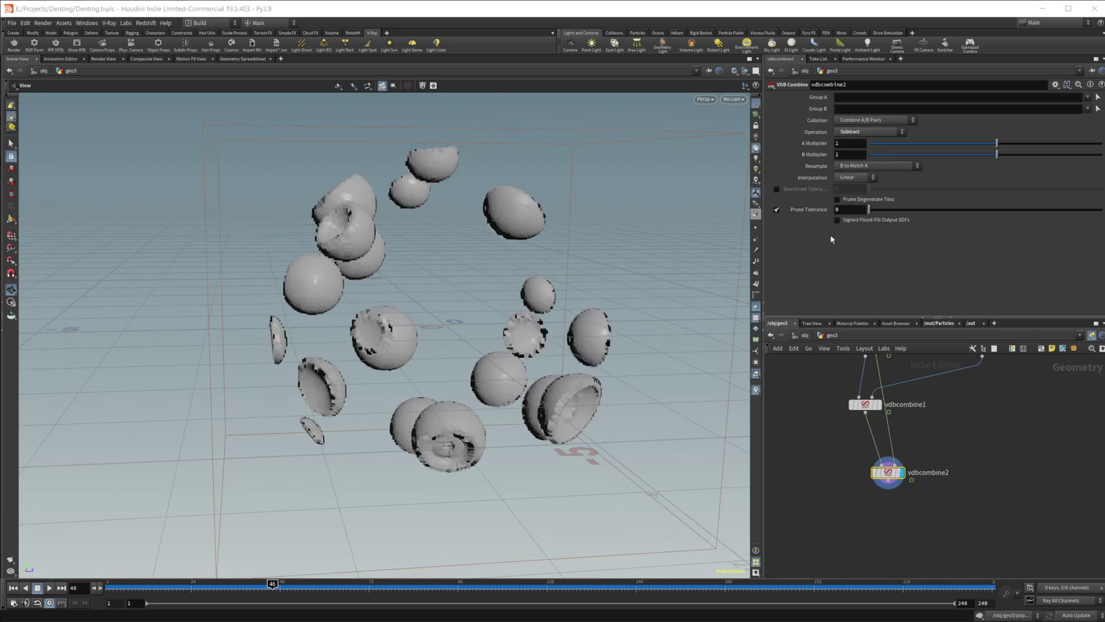
{"action": "left_click_drag", "start_coordinate": [486, 401], "coordinate": [487, 325]}
{"action": "right_click_drag", "start_coordinate": [487, 325], "coordinate": [561, 258]}
{"action": "left_click_drag", "start_coordinate": [530, 256], "coordinate": [464, 282]}
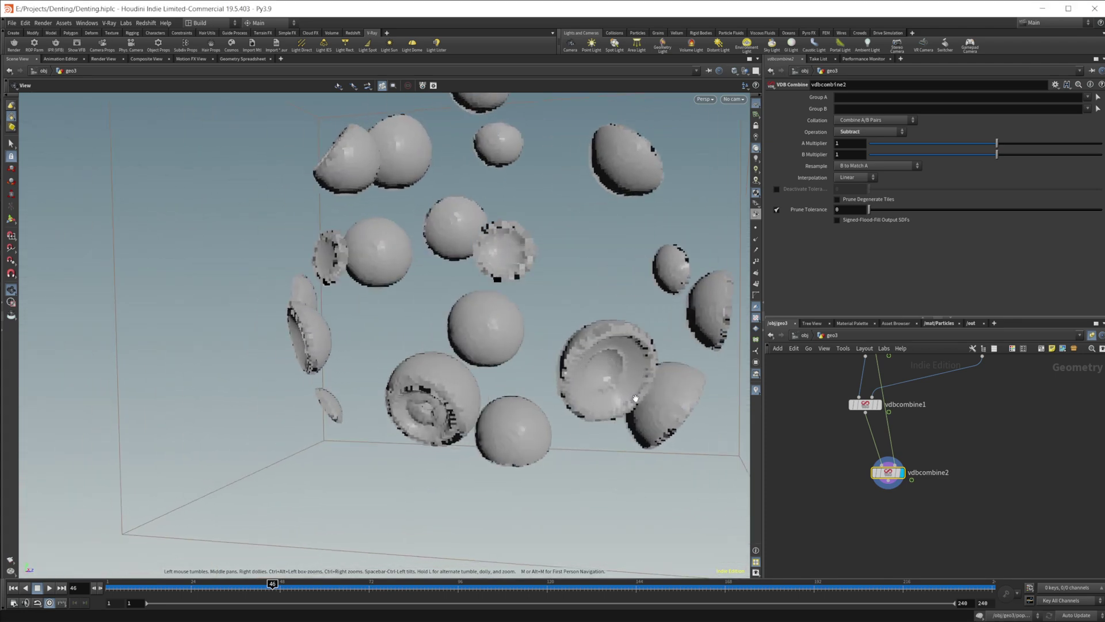
{"action": "left_click_drag", "start_coordinate": [367, 206], "coordinate": [346, 218]}
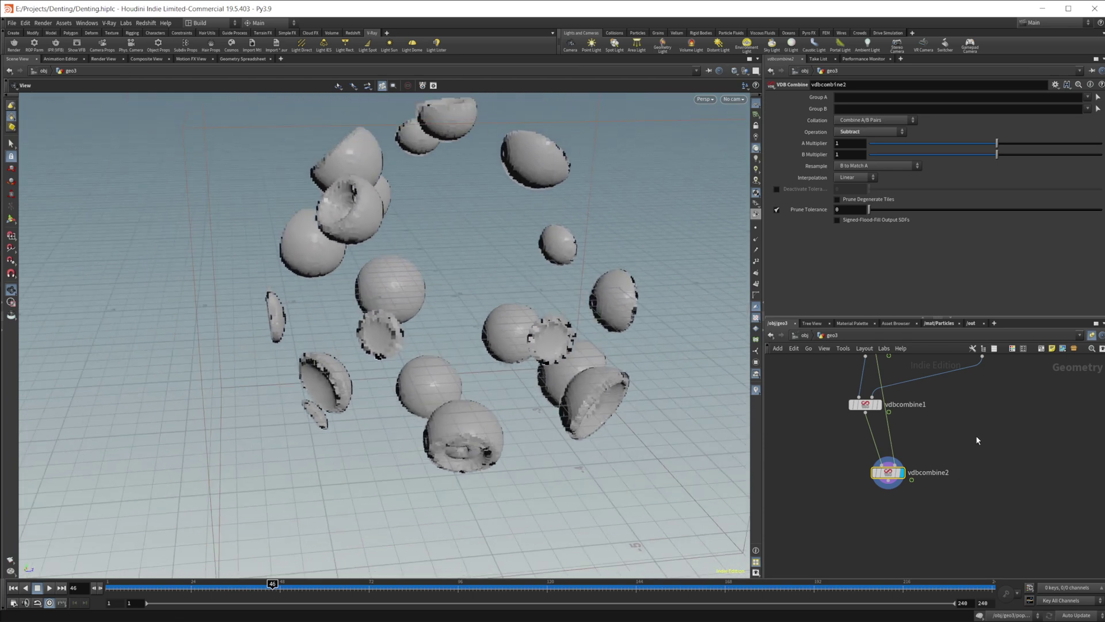
Duplicate vdbcombine2 beside the original and display vdbcombine1's result
{"action": "middle_click_drag", "start_coordinate": [974, 434], "coordinate": [934, 423]}
{"action": "left_click_drag", "start_coordinate": [849, 463], "coordinate": [955, 461], "text": "alt"}
{"action": "middle_click_drag", "start_coordinate": [968, 416], "coordinate": [946, 460]}
{"action": "left_click", "coordinate": [828, 442]}
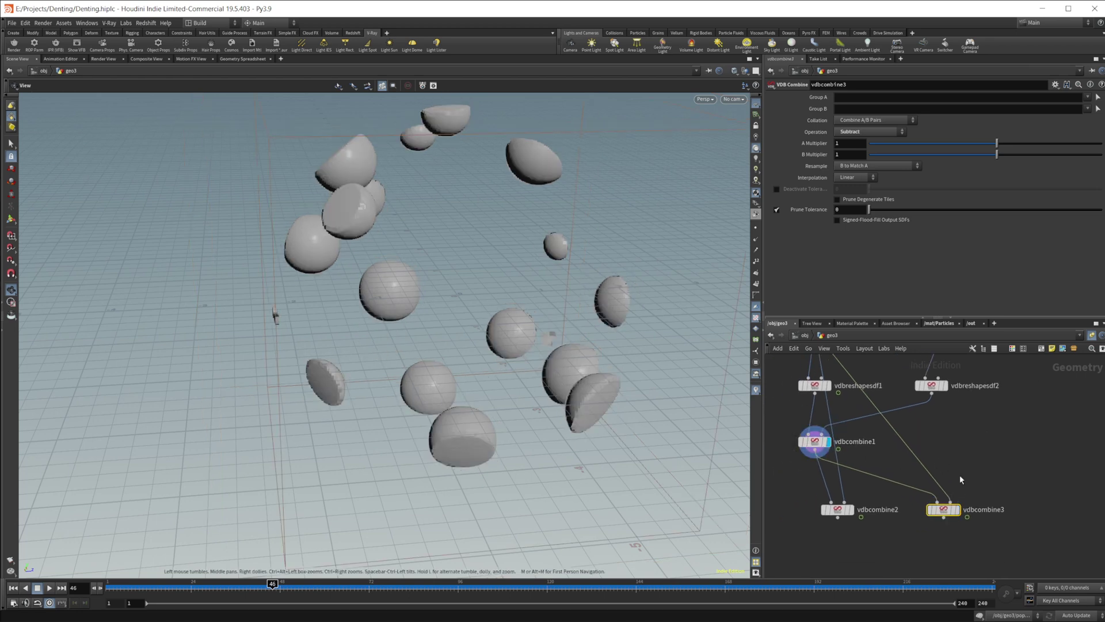
Rewire vdbcombine3 to take vdbfrompolygons2 as first input and vdbcombine1 as second, and display its result
{"action": "middle_click_drag", "start_coordinate": [935, 418], "coordinate": [878, 443]}
{"action": "mouse_move", "coordinate": [892, 388]}
{"action": "middle_mouse_down"}
{"action": "mouse_move", "coordinate": [885, 416]}
{"action": "mouse_move", "coordinate": [914, 382]}
{"action": "mouse_move", "coordinate": [893, 395]}
{"action": "middle_mouse_up"}
{"action": "left_click", "coordinate": [882, 378]}
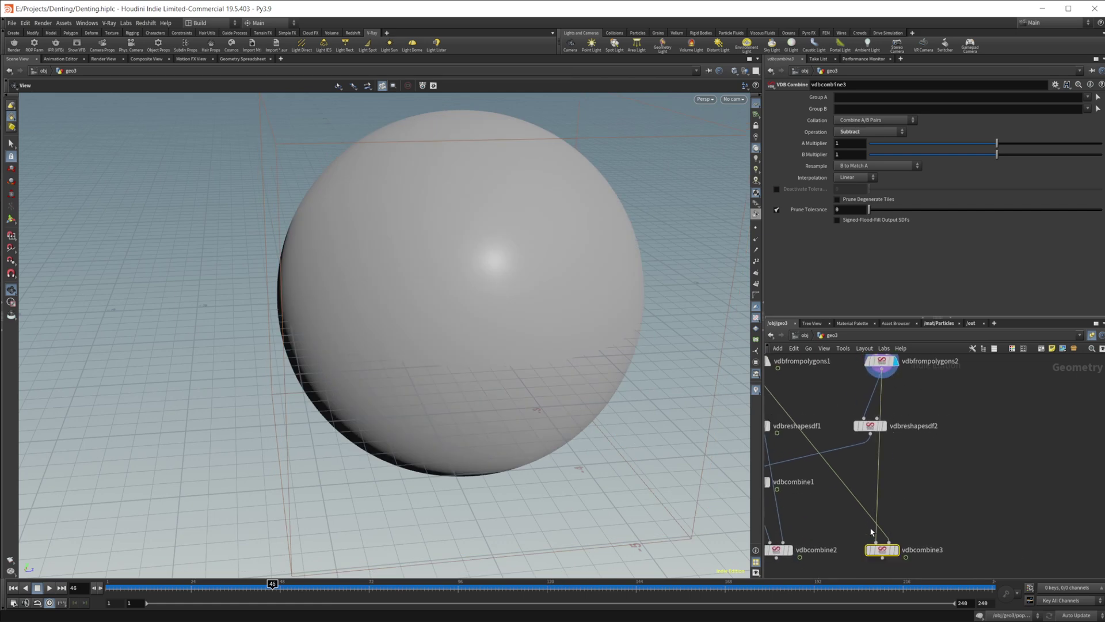
{"action": "middle_click_drag", "start_coordinate": [929, 504], "coordinate": [919, 545]}
{"action": "middle_click_drag", "start_coordinate": [890, 447], "coordinate": [926, 363]}
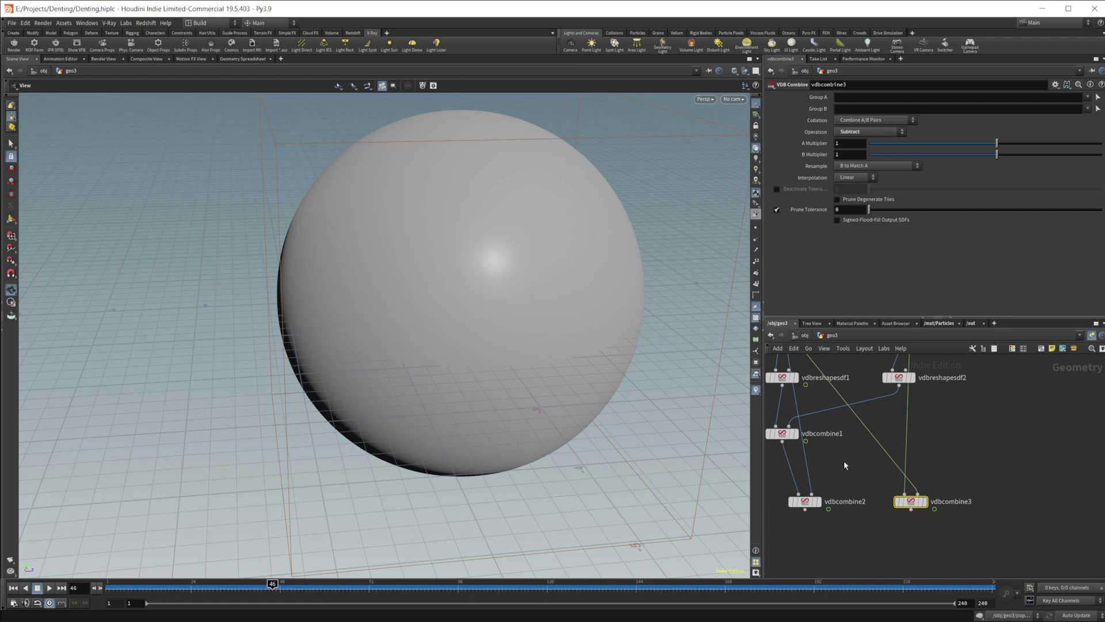
{"action": "left_click_drag", "start_coordinate": [782, 442], "coordinate": [916, 494]}
{"action": "middle_click_drag", "start_coordinate": [1003, 457], "coordinate": [991, 427]}
{"action": "left_click", "coordinate": [914, 473]}
{"action": "left_click_drag", "start_coordinate": [452, 360], "coordinate": [476, 329]}
Add another VDB Combine node fed by vdbcombine2 first and vdbcombine3 second, and display it
{"action": "middle_click_drag", "start_coordinate": [841, 522], "coordinate": [902, 479]}
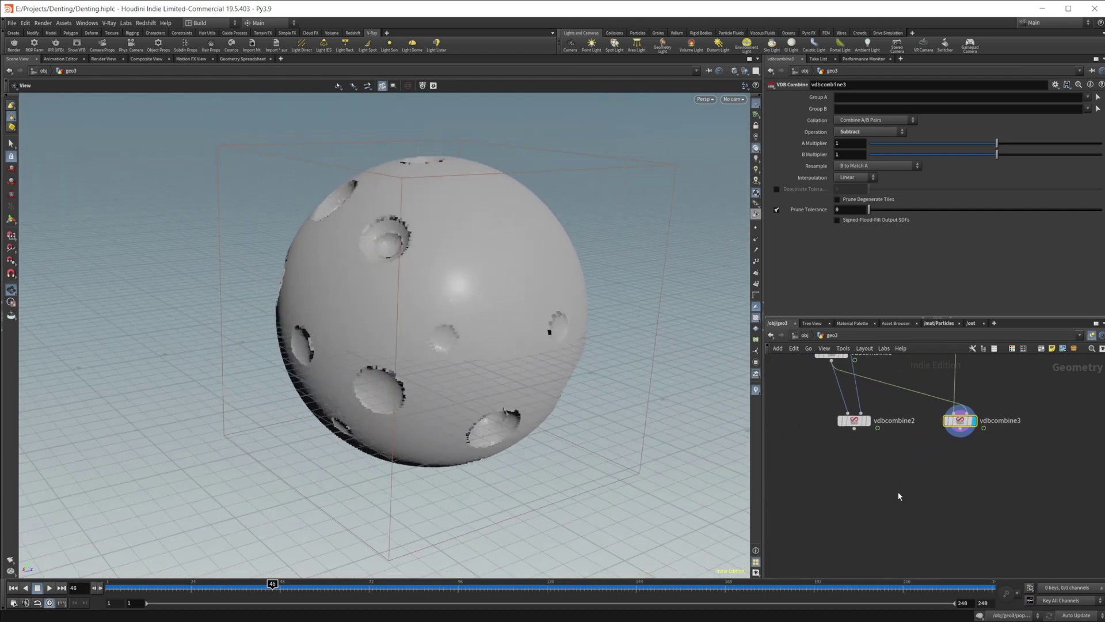
{"action": "key", "text": "Tab"}
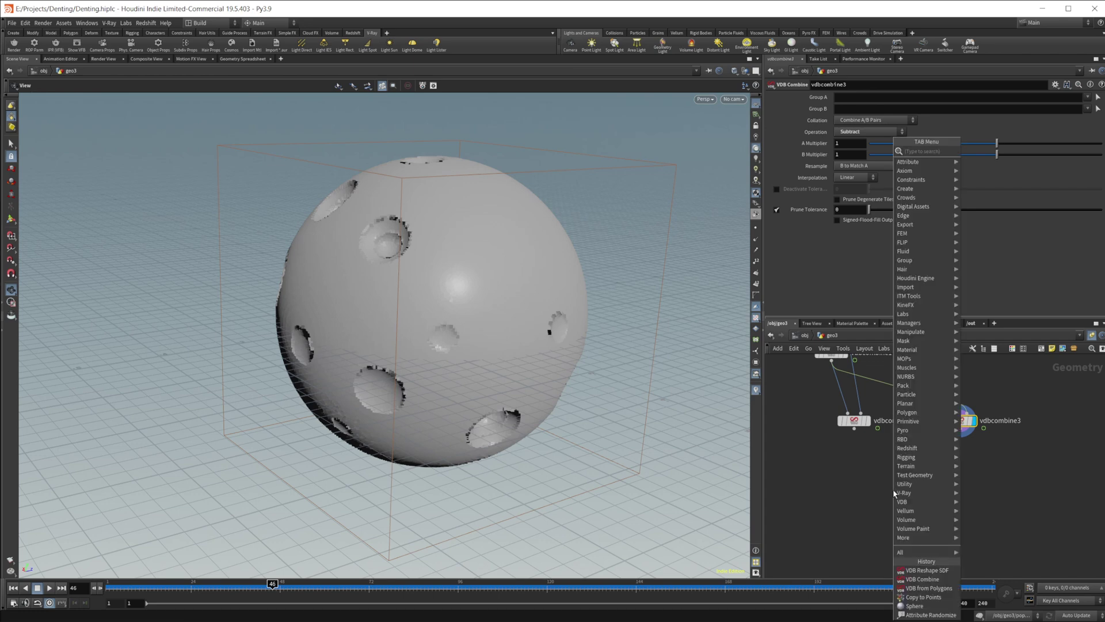
{"action": "type", "text": "vdbcom"}
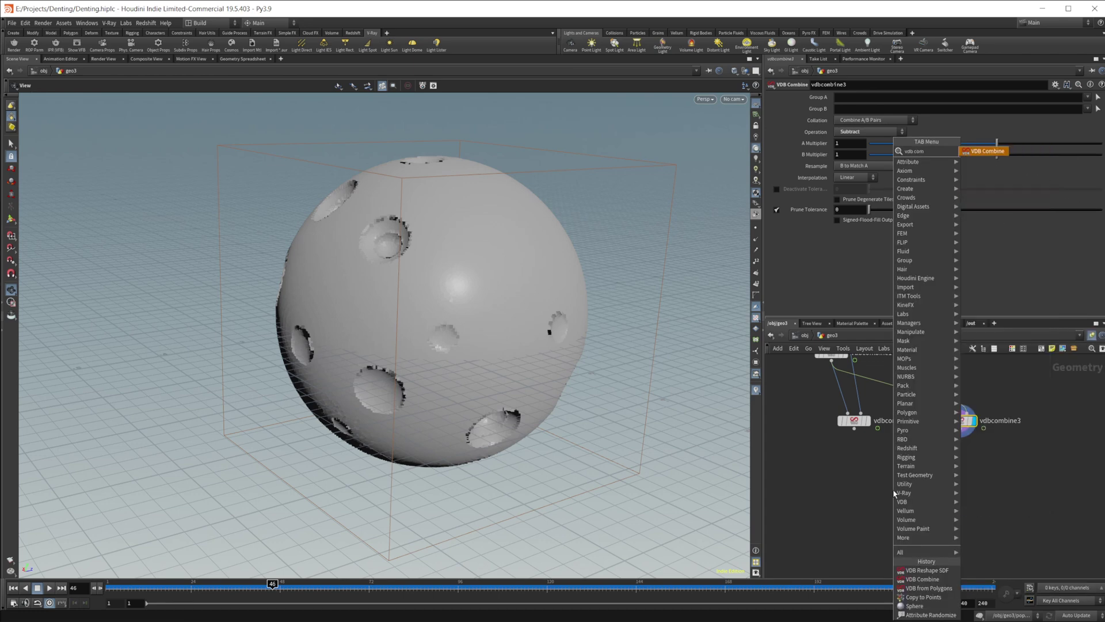
{"action": "key", "text": "Return"}
{"action": "left_click", "coordinate": [892, 492]}
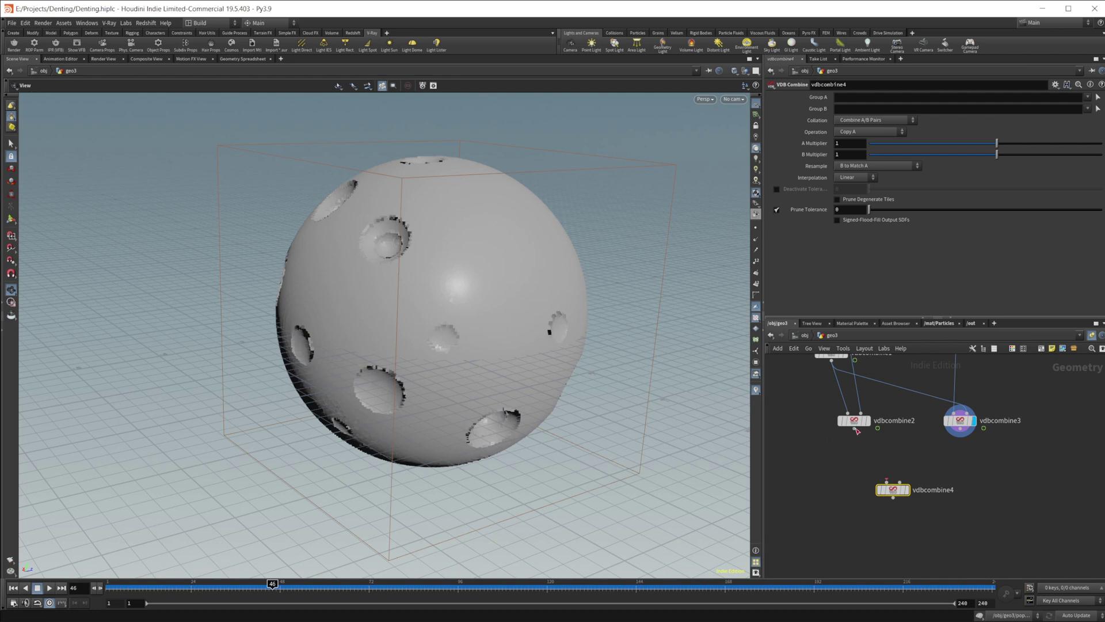
{"action": "left_click_drag", "start_coordinate": [854, 429], "coordinate": [894, 464]}
{"action": "left_click", "coordinate": [899, 482]}
{"action": "left_click", "coordinate": [905, 471]}
Set vdbcombine4's Operation to Minimum and inspect the dents on the large sphere up close
{"action": "left_click", "coordinate": [867, 133]}
{"action": "left_click", "coordinate": [870, 212]}
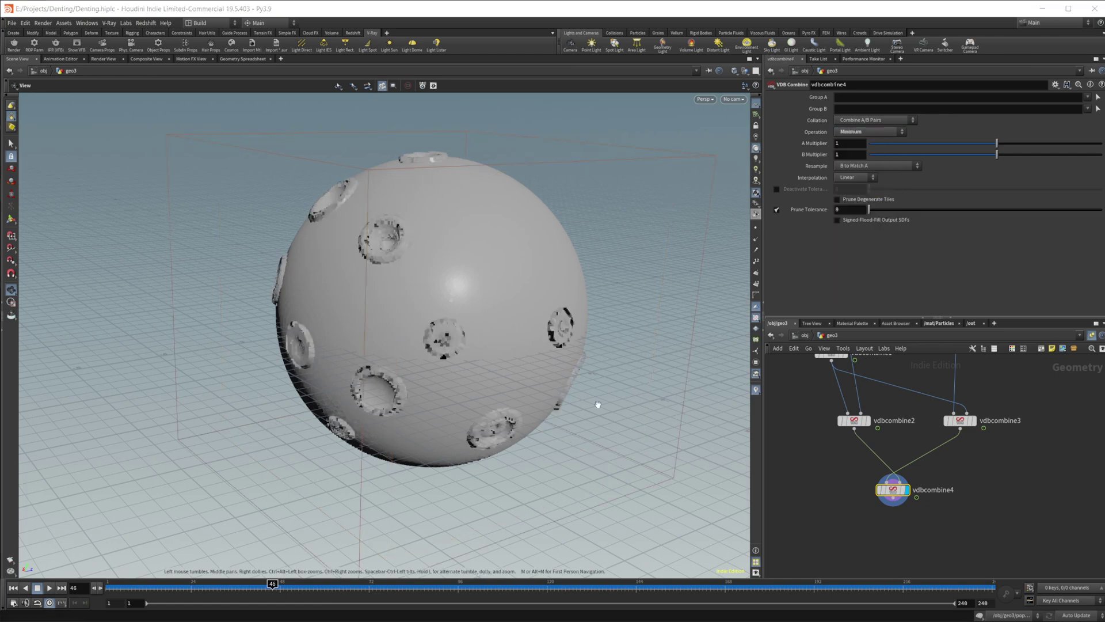
{"action": "left_click_drag", "start_coordinate": [451, 402], "coordinate": [391, 354]}
{"action": "right_click_drag", "start_coordinate": [391, 354], "coordinate": [421, 346]}
{"action": "left_click_drag", "start_coordinate": [421, 346], "coordinate": [408, 193]}
Add a VDB Smooth SDF node connected below vdbcombine4 and display it
{"action": "middle_click_drag", "start_coordinate": [949, 515], "coordinate": [944, 461]}
{"action": "key", "text": "Tab"}
{"action": "mouse_move", "coordinate": [911, 502]}
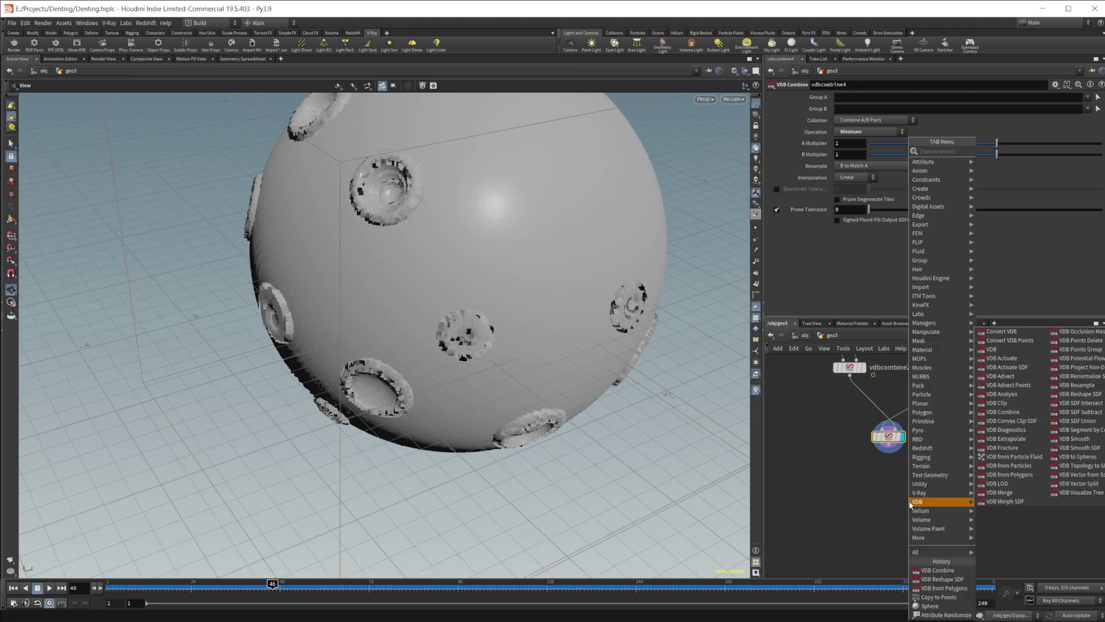
{"action": "type", "text": "vdb sm"}
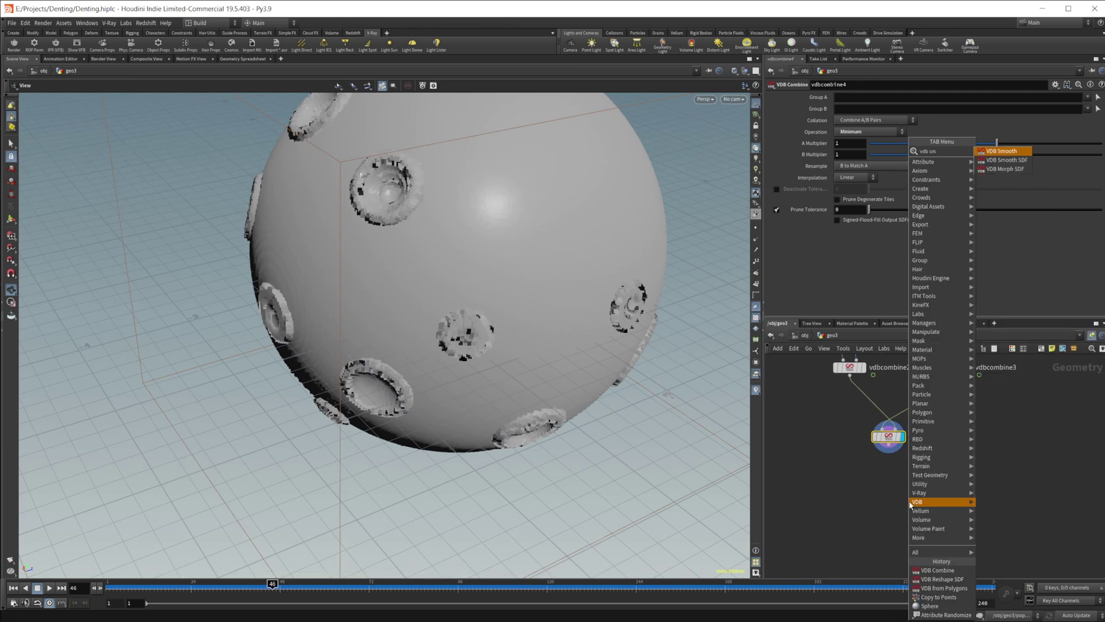
{"action": "key", "text": "Down"}
{"action": "key", "text": "Return"}
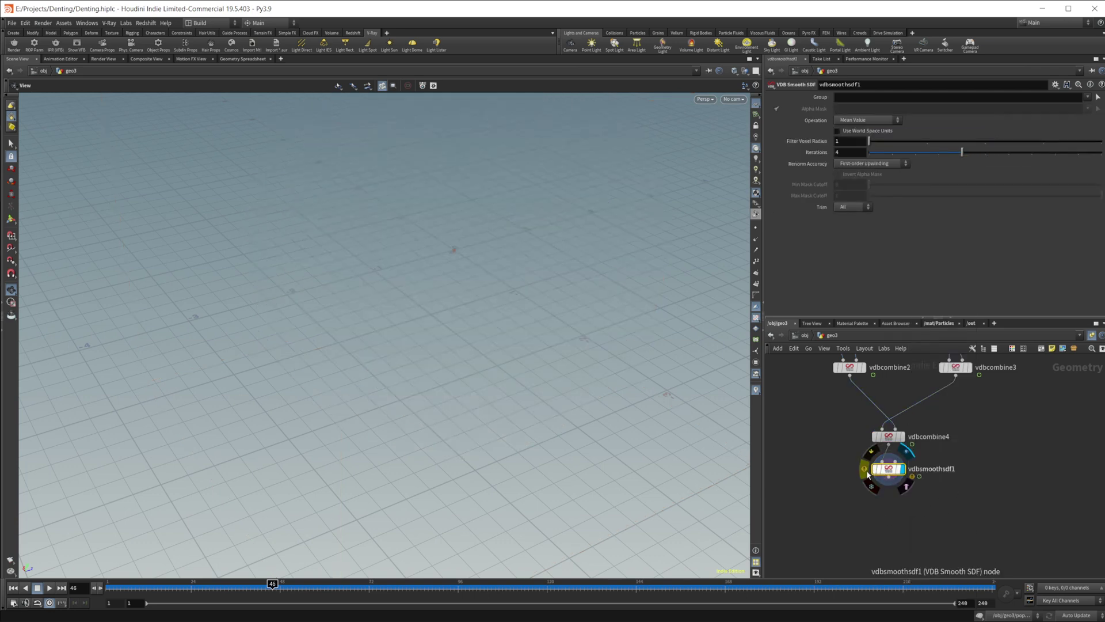
Examine the node information of vdbsmoothsdf1 for its warning
{"action": "middle_click", "coordinate": [888, 468]}
{"action": "left_click_drag", "start_coordinate": [961, 243], "coordinate": [710, 208]}
{"action": "left_click", "coordinate": [851, 203]}
{"action": "scroll", "coordinate": [944, 485], "scroll_direction": "up", "scroll_amount": 2}
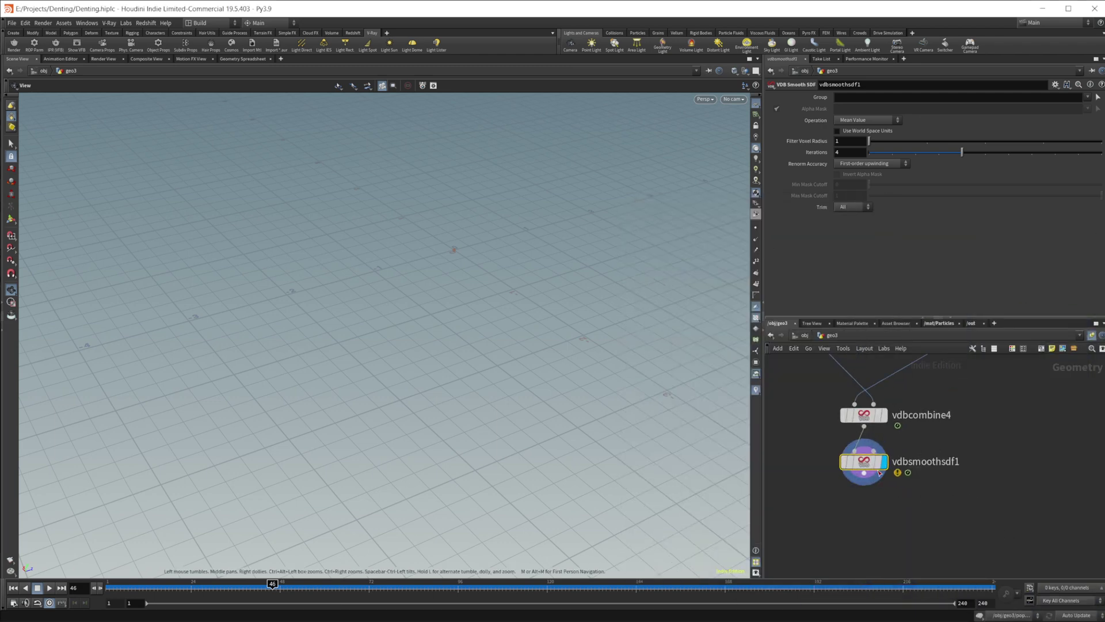
Move vdbsmoothsdf1 aside, then add and display a Convert VDB node below vdbcombine4 with Convert To set to Polygons
{"action": "left_click_drag", "start_coordinate": [864, 463], "coordinate": [1020, 468]}
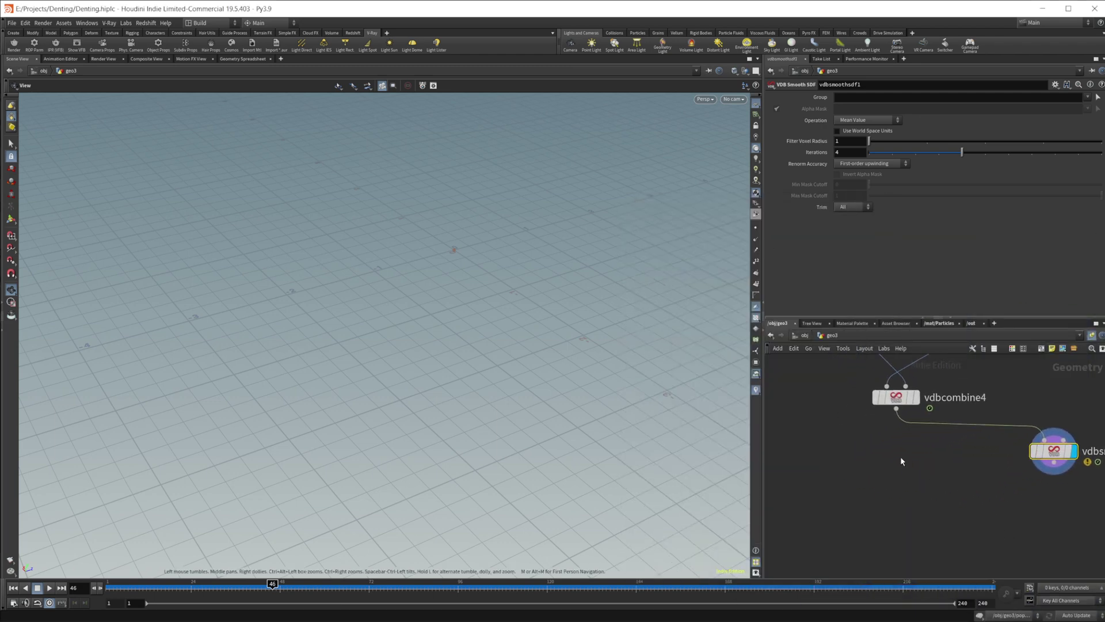
{"action": "key", "text": "Tab"}
{"action": "type", "text": "conver"}
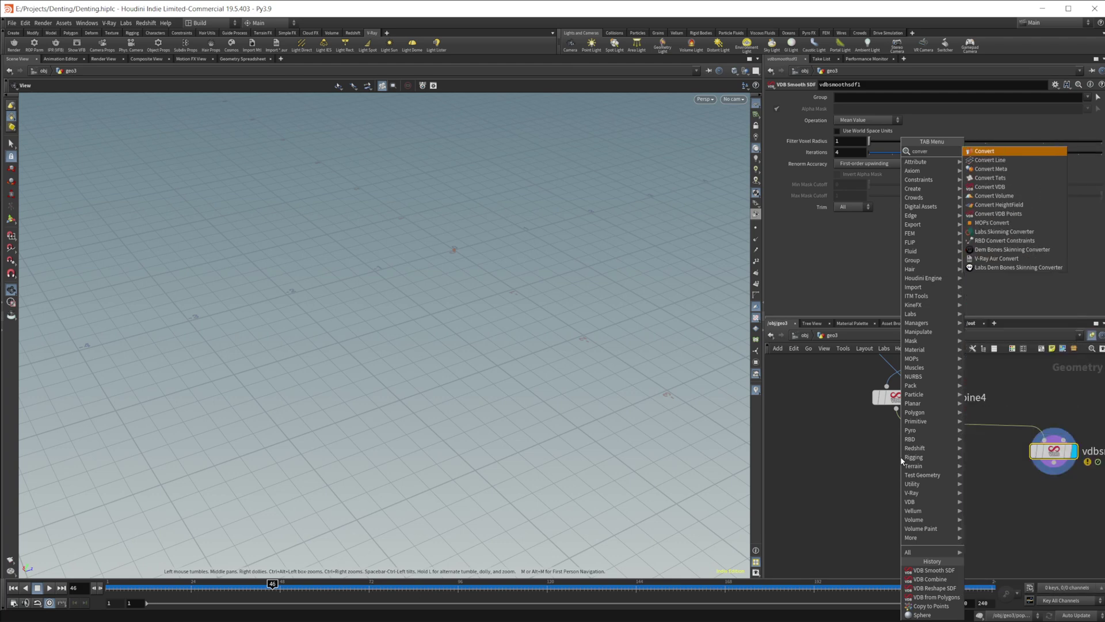
{"action": "key", "text": "Down"}
{"action": "key", "text": "Down"}
{"action": "key", "text": "Down"}
{"action": "key", "text": "Down"}
{"action": "key", "text": "Return"}
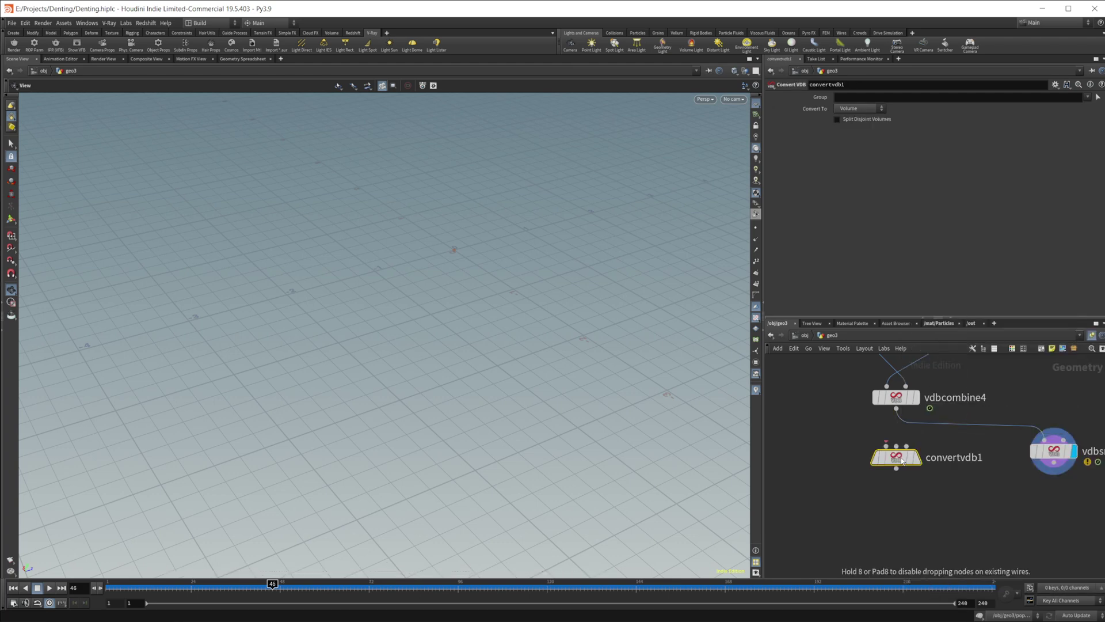
{"action": "left_click_drag", "start_coordinate": [896, 408], "coordinate": [900, 458]}
{"action": "left_click", "coordinate": [915, 458]}
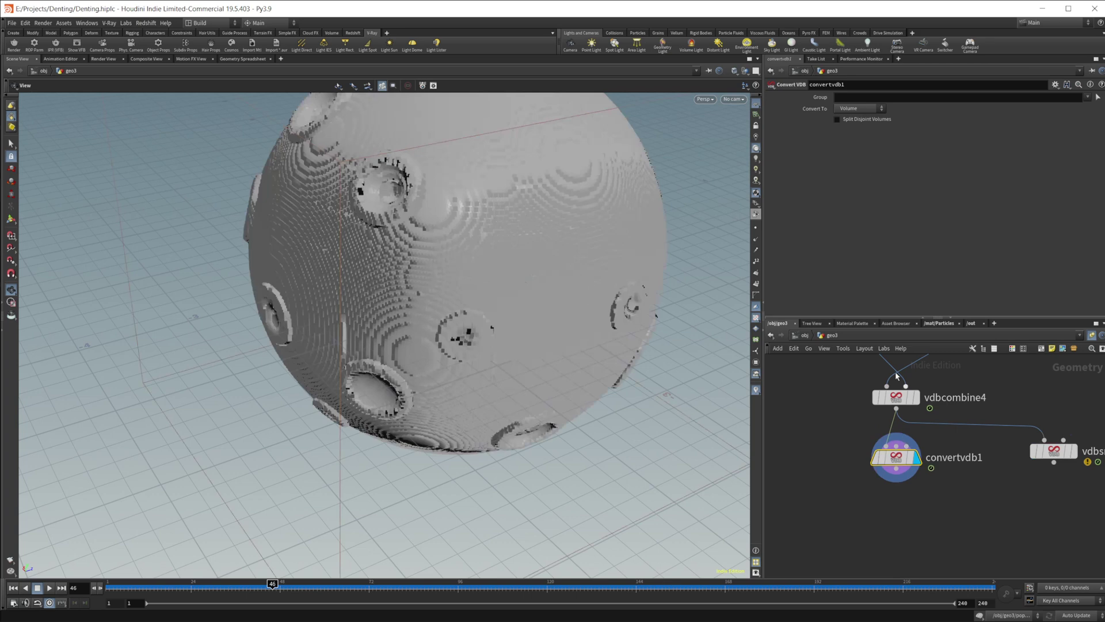
{"action": "left_click", "coordinate": [845, 111]}
{"action": "left_click", "coordinate": [850, 143]}
Add a VDB from Polygons node below convertvdb1 with a Voxel Size of 0.02
{"action": "middle_click_drag", "start_coordinate": [892, 489], "coordinate": [895, 434]}
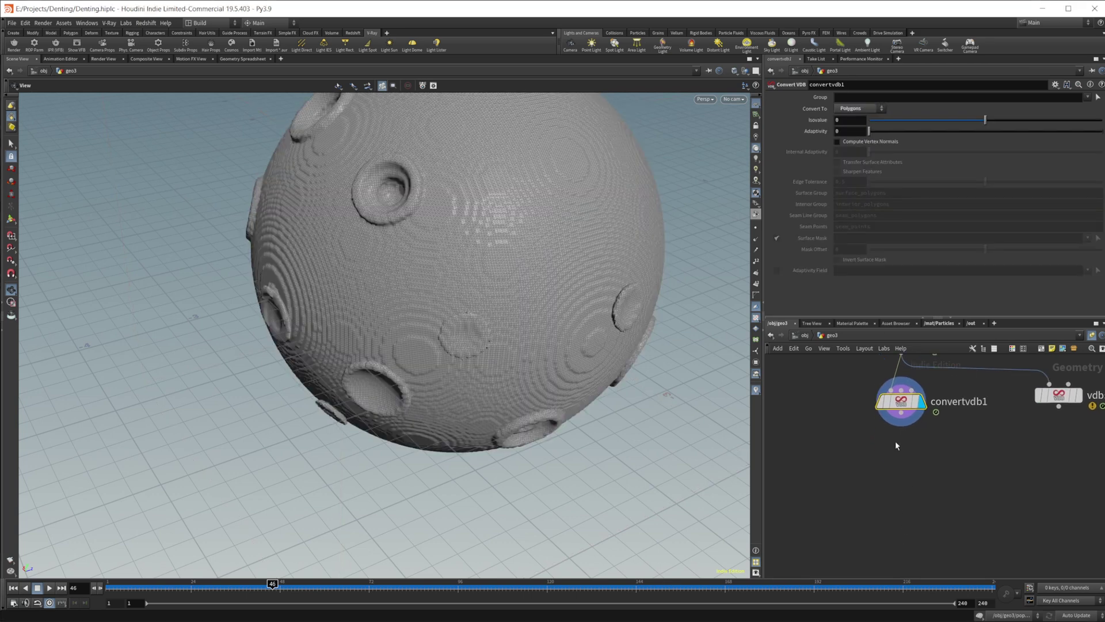
{"action": "key", "text": "Tab"}
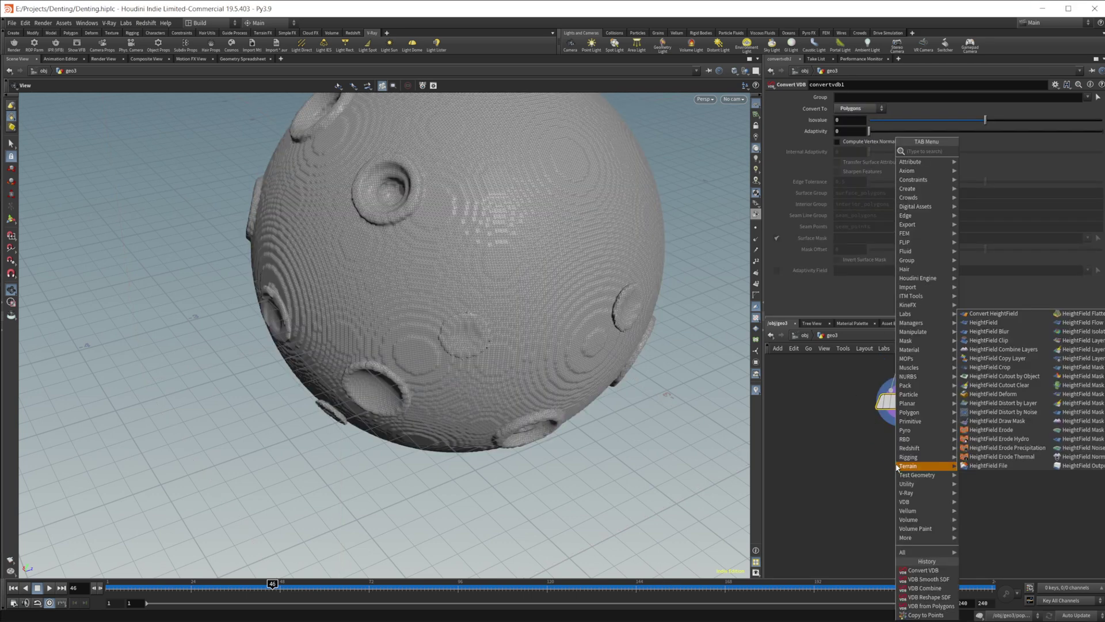
{"action": "type", "text": "vdb fr"}
{"action": "key", "text": "Down"}
{"action": "key", "text": "Down"}
{"action": "key", "text": "Return"}
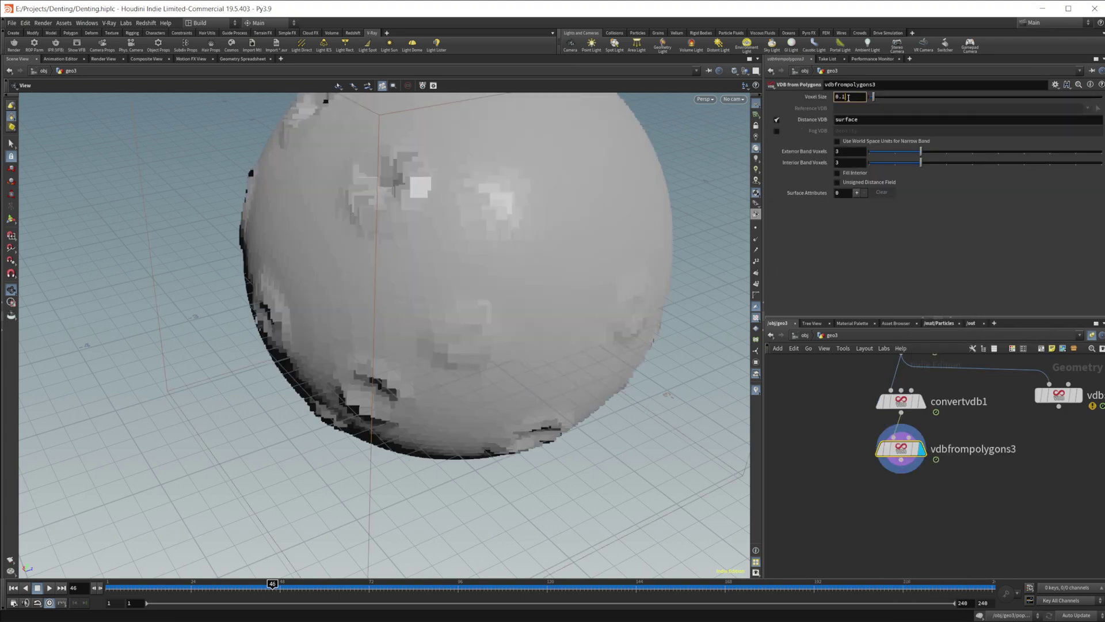
{"action": "key", "text": "Return"}
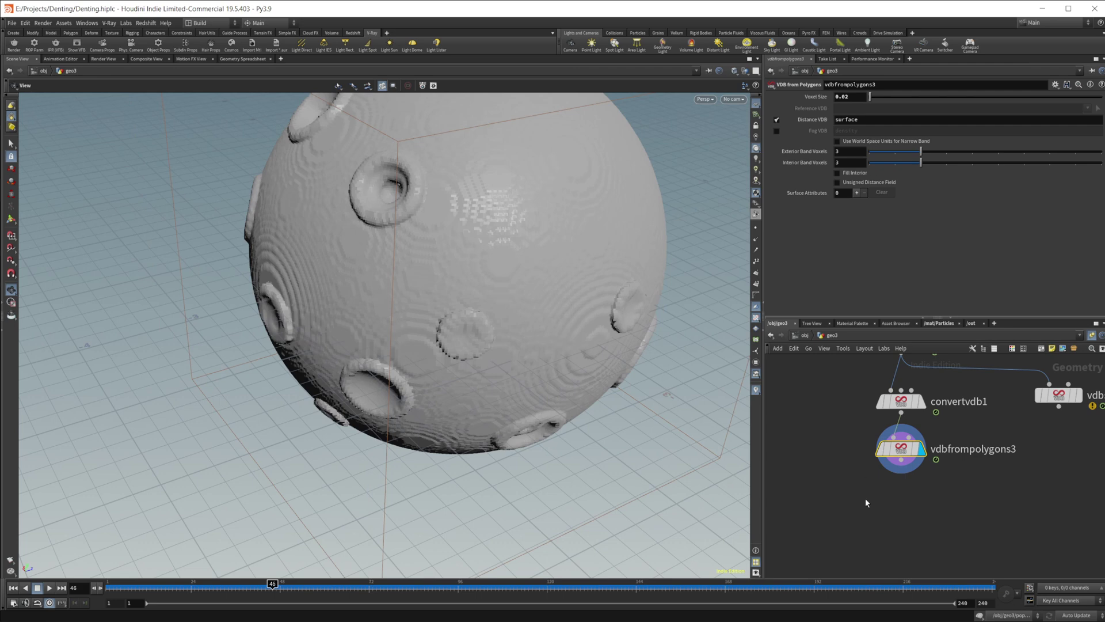
Place vdbsmoothsdf1 below vdbfrompolygons3, feed it from that node, display it and inspect the smoothed dents
{"action": "middle_click_drag", "start_coordinate": [1002, 492], "coordinate": [965, 473]}
{"action": "left_click_drag", "start_coordinate": [1031, 374], "coordinate": [886, 510]}
{"action": "left_click_drag", "start_coordinate": [865, 440], "coordinate": [874, 507]}
{"action": "left_click", "coordinate": [880, 513]}
{"action": "key", "text": "r"}
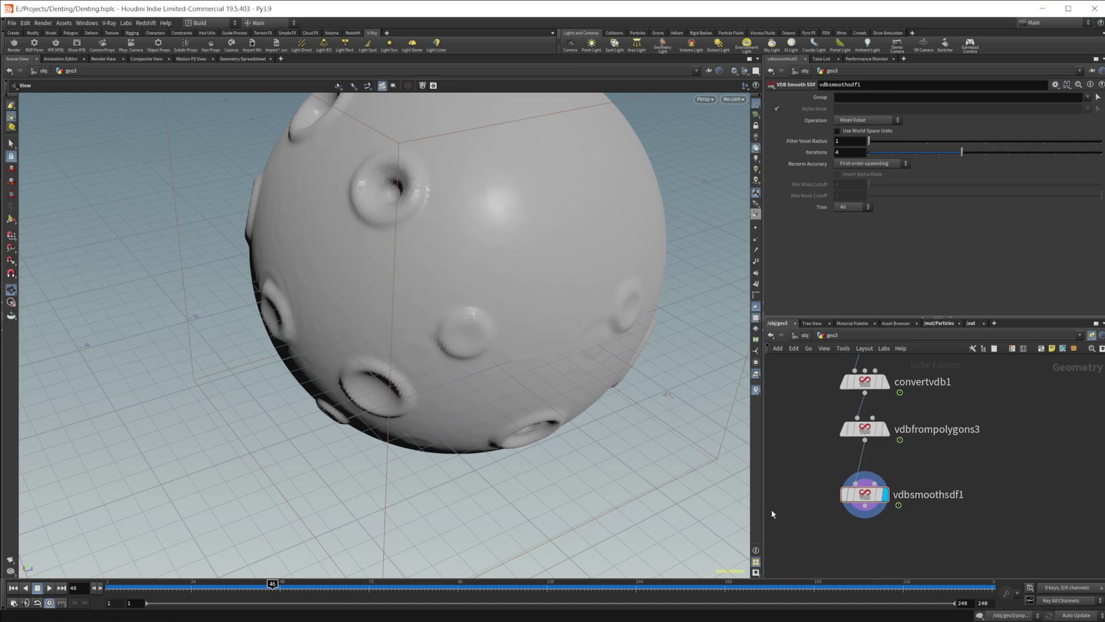
{"action": "right_click_drag", "start_coordinate": [485, 332], "coordinate": [326, 362]}
{"action": "left_click_drag", "start_coordinate": [325, 363], "coordinate": [417, 329]}
{"action": "right_click_drag", "start_coordinate": [441, 295], "coordinate": [404, 299]}
{"action": "left_click_drag", "start_coordinate": [405, 299], "coordinate": [449, 316]}
{"action": "right_click_drag", "start_coordinate": [449, 316], "coordinate": [588, 208]}
Try Offset values of 1 and 10 on vdbreshapesdf2, comparing the dent rims, and restore the Offset to 3
{"action": "middle_click_drag", "start_coordinate": [964, 408], "coordinate": [959, 518]}
{"action": "middle_click_drag", "start_coordinate": [983, 429], "coordinate": [976, 538]}
{"action": "scroll", "coordinate": [888, 382], "scroll_direction": "down", "scroll_amount": 3}
{"action": "middle_click_drag", "start_coordinate": [888, 382], "coordinate": [899, 493]}
{"action": "middle_click_drag", "start_coordinate": [958, 401], "coordinate": [1047, 440]}
{"action": "scroll", "coordinate": [969, 465], "scroll_direction": "up", "scroll_amount": 3}
{"action": "middle_click_drag", "start_coordinate": [903, 447], "coordinate": [902, 436]}
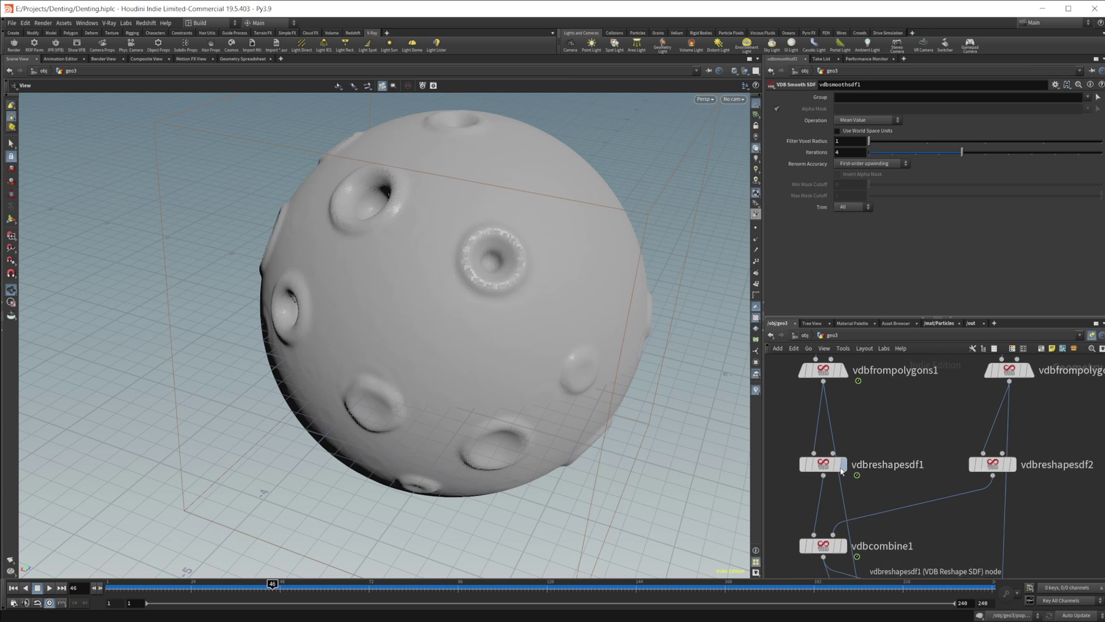
{"action": "left_click_drag", "start_coordinate": [1027, 507], "coordinate": [847, 450]}
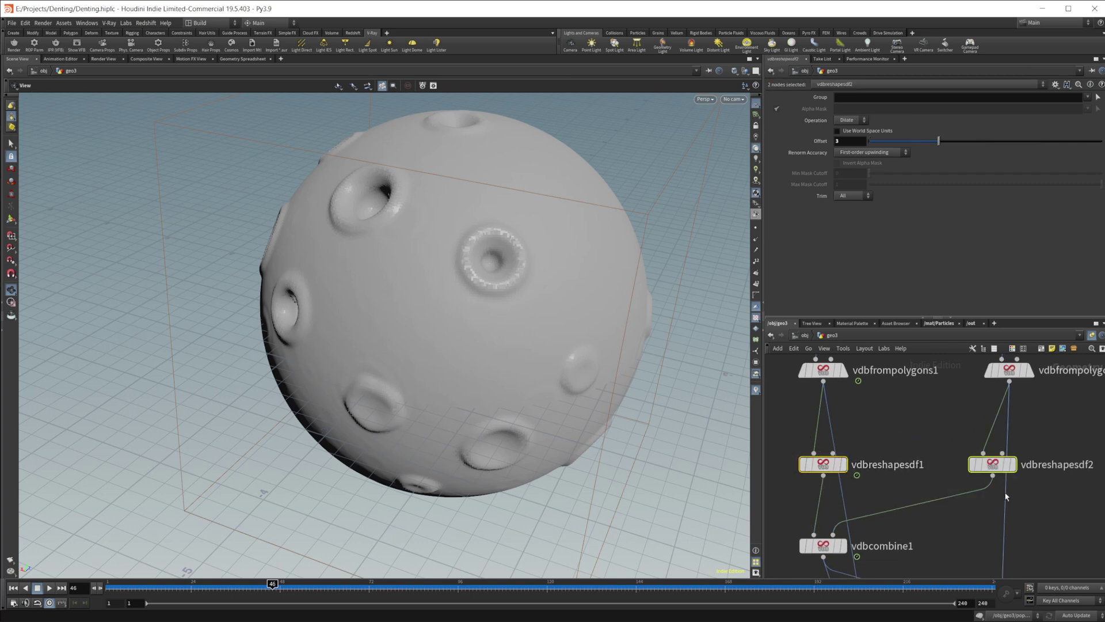
{"action": "left_click", "coordinate": [992, 464]}
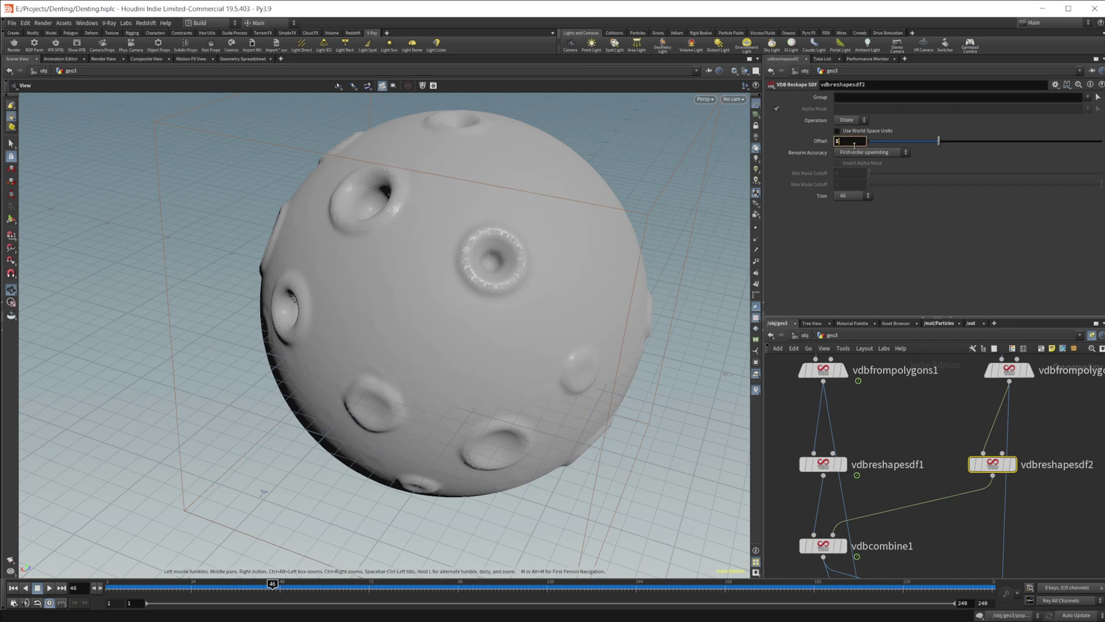
{"action": "left_click_drag", "start_coordinate": [402, 313], "coordinate": [360, 260]}
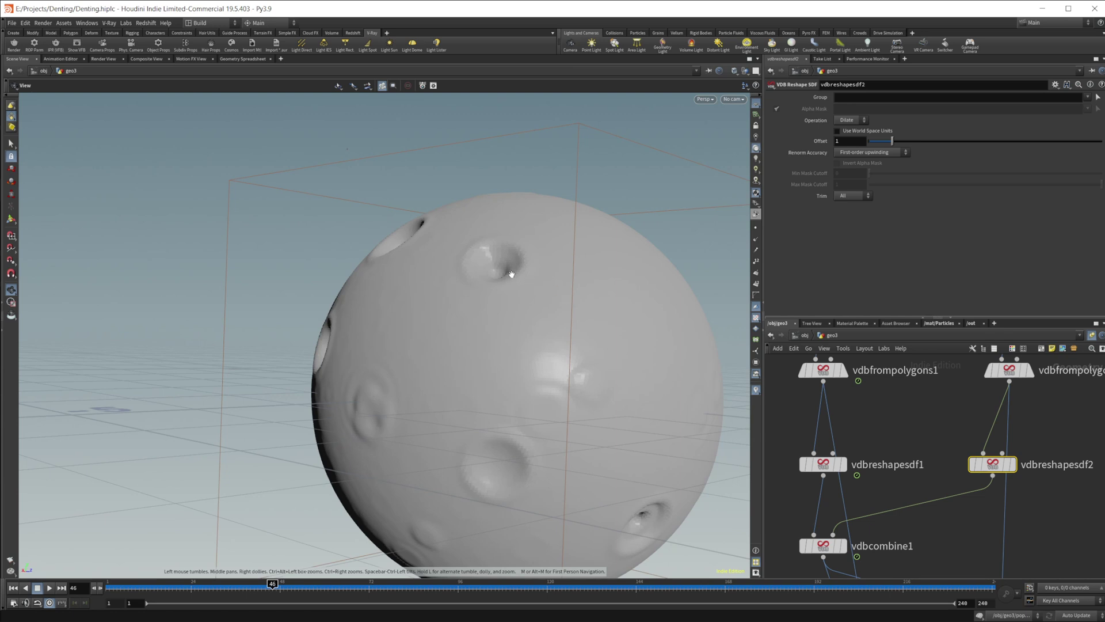
{"action": "type", "text": "3"}
{"action": "key", "text": "Return"}
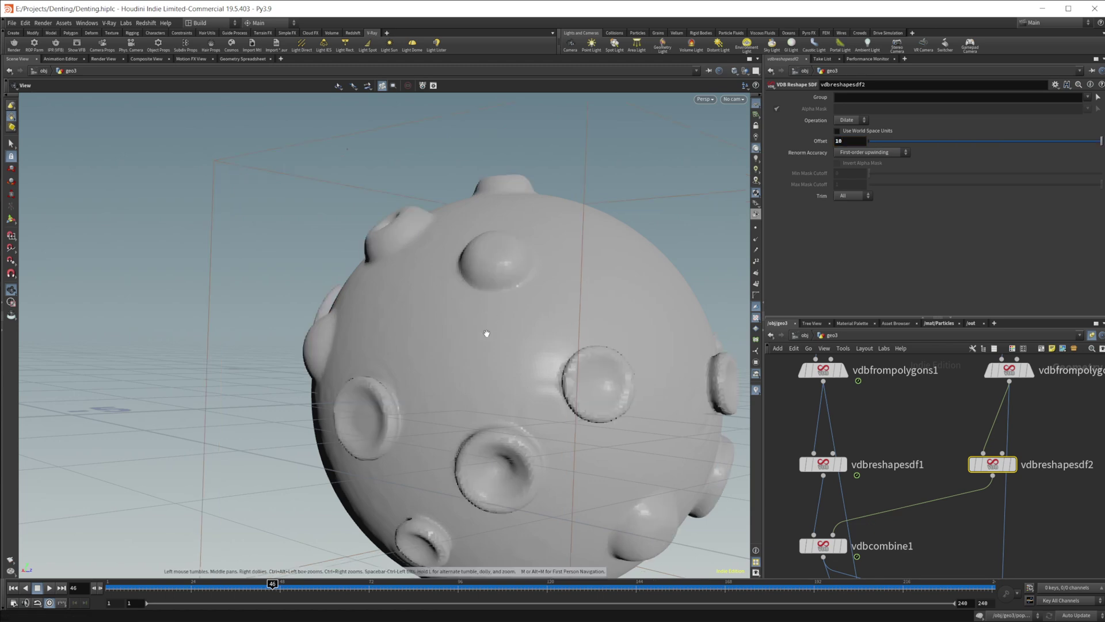
{"action": "left_click_drag", "start_coordinate": [486, 333], "coordinate": [364, 343]}
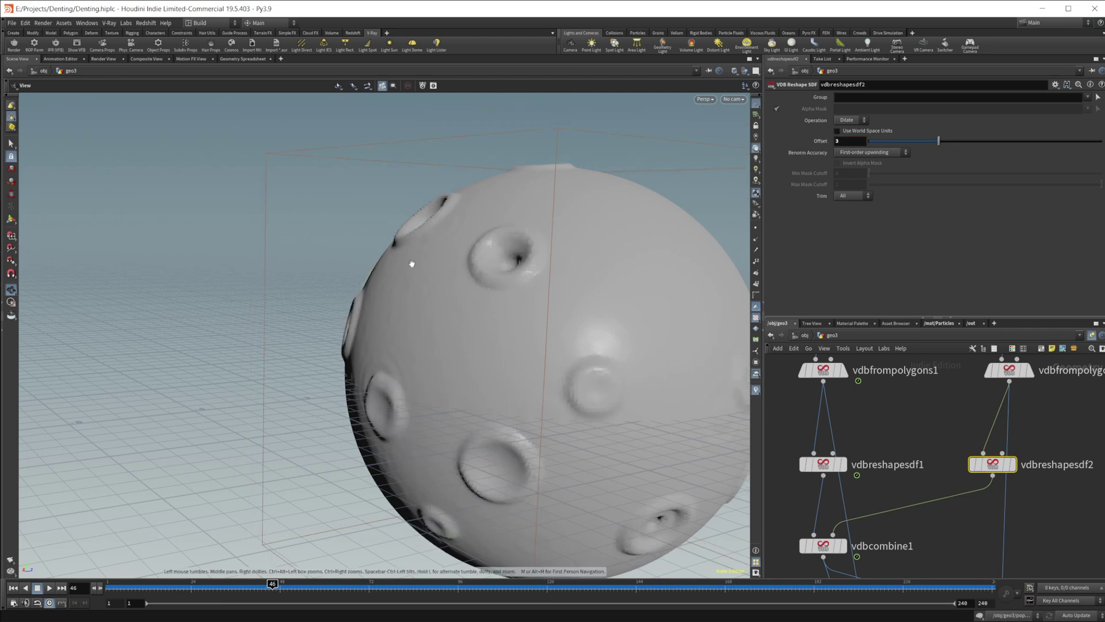
Try an Offset of 10 on vdbreshapesdf1, inspect the dents around the sphere, and restore the Offset to 3
{"action": "mouse_move", "coordinate": [912, 439]}
{"action": "middle_mouse_down"}
{"action": "mouse_move", "coordinate": [961, 425]}
{"action": "mouse_move", "coordinate": [910, 455]}
{"action": "middle_mouse_up"}
{"action": "left_click", "coordinate": [877, 449]}
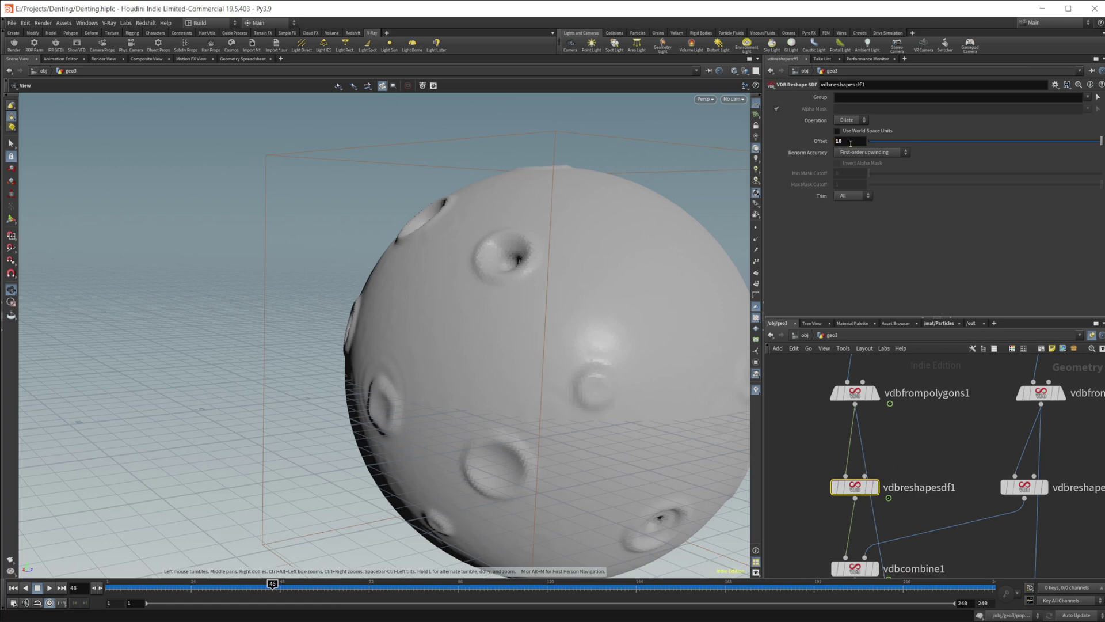
{"action": "left_click_drag", "start_coordinate": [504, 486], "coordinate": [477, 441]}
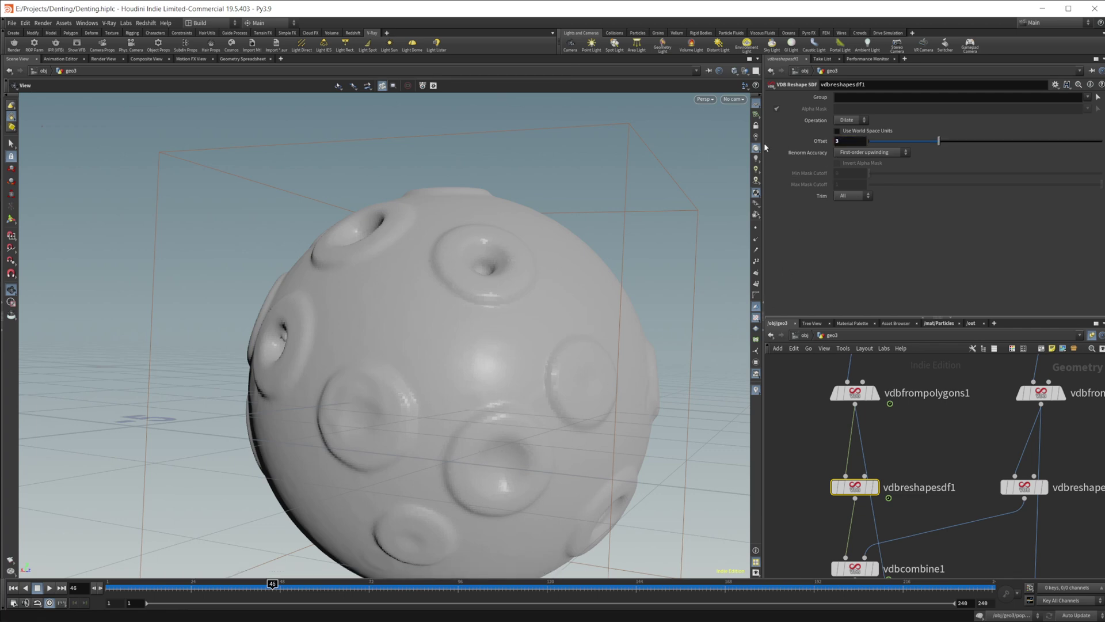
{"action": "left_click_drag", "start_coordinate": [631, 265], "coordinate": [300, 269]}
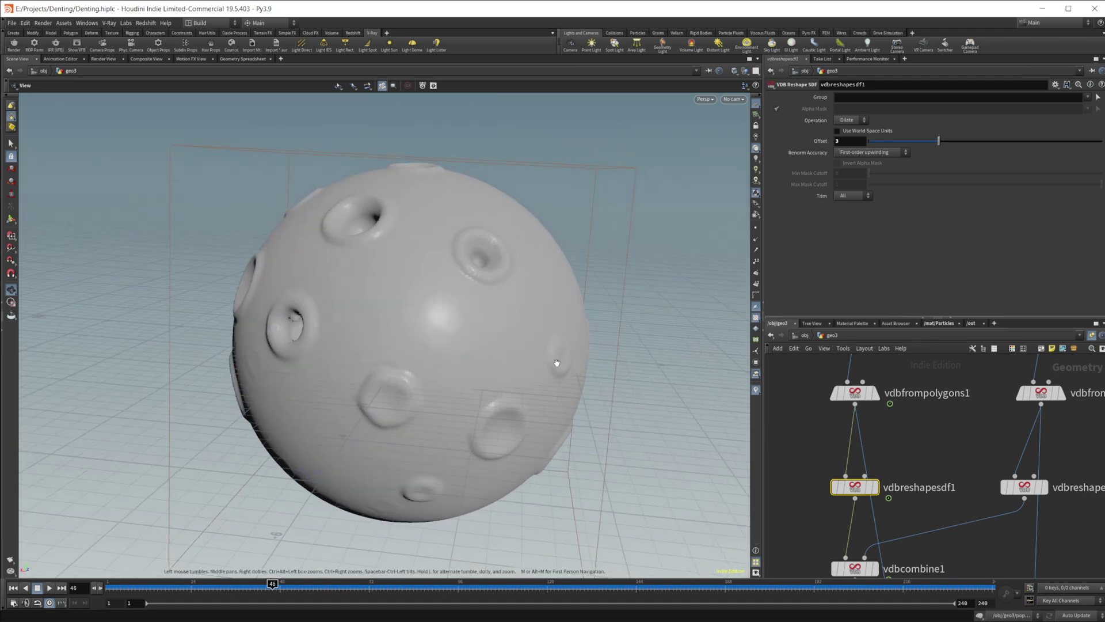
{"action": "left_click_drag", "start_coordinate": [554, 362], "coordinate": [504, 317]}
Select vdbsmoothsdf1 at the end of the network and examine the smoothed sphere
{"action": "middle_click_drag", "start_coordinate": [989, 519], "coordinate": [922, 349]}
{"action": "scroll", "coordinate": [1012, 538], "scroll_direction": "down", "scroll_amount": 3}
{"action": "middle_click_drag", "start_coordinate": [1028, 532], "coordinate": [970, 335]}
{"action": "left_click", "coordinate": [887, 484]}
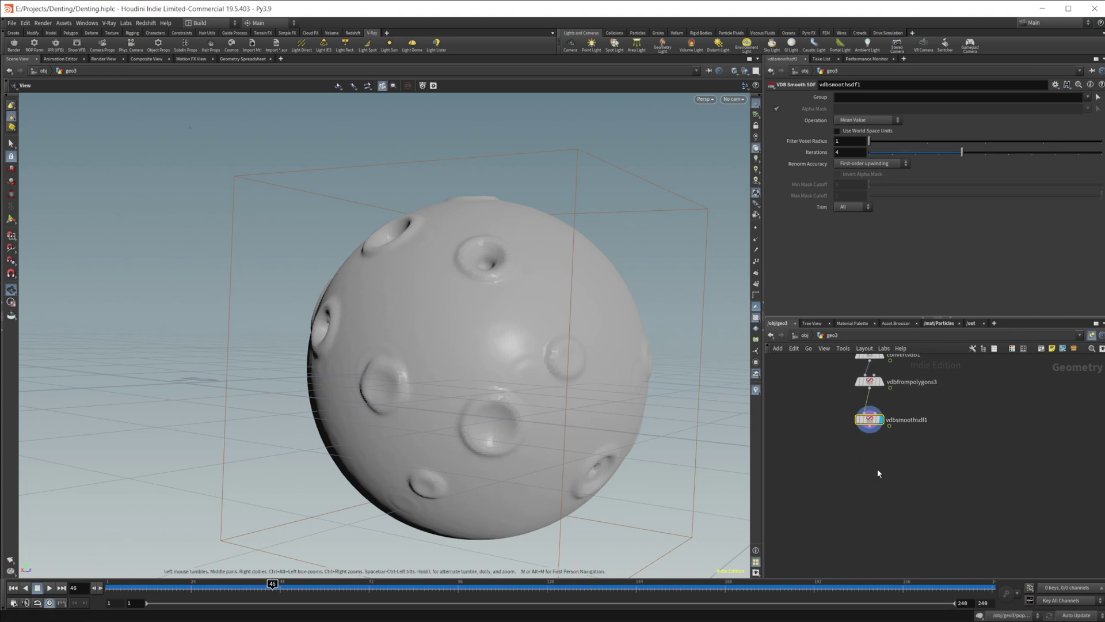
{"action": "left_click_drag", "start_coordinate": [501, 422], "coordinate": [506, 443]}
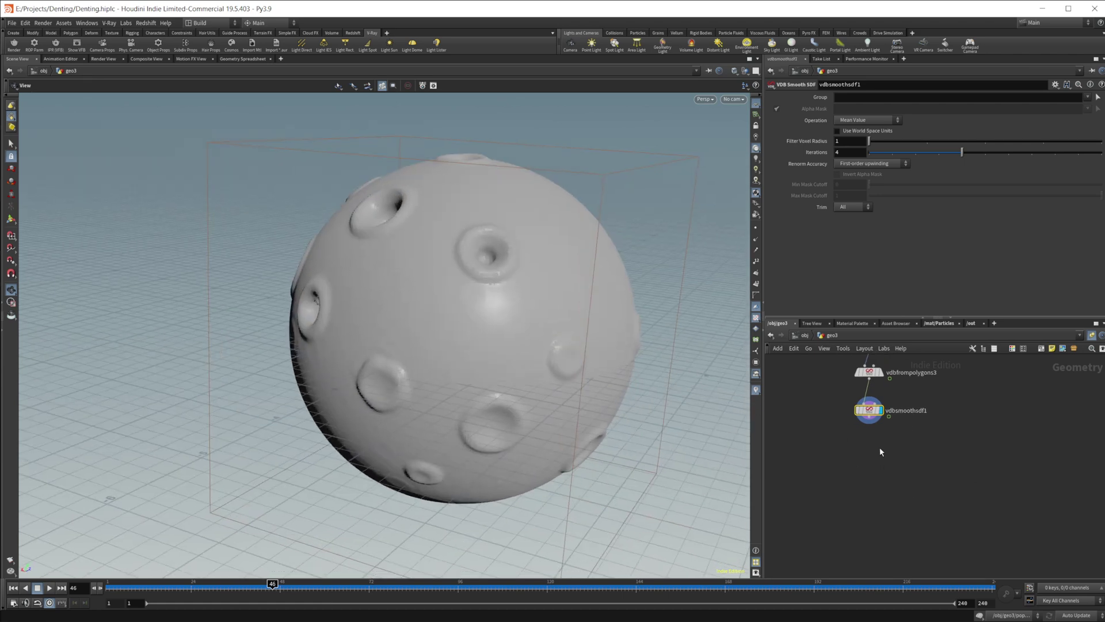
{"action": "key", "text": "Tab"}
{"action": "type", "text": "file c"}
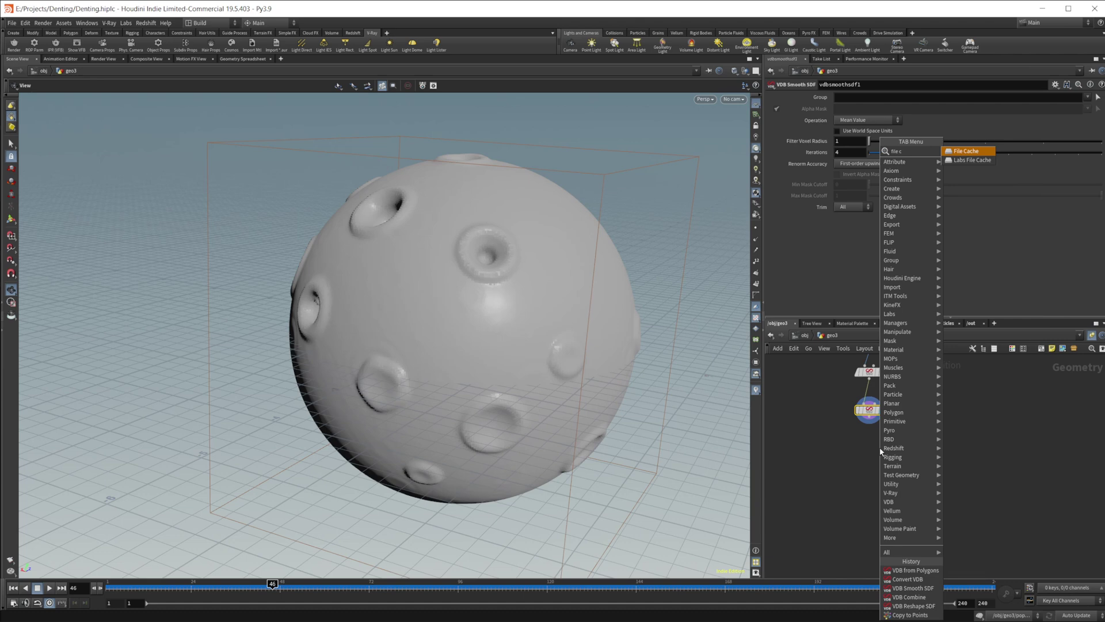
{"action": "key", "text": "Escape"}
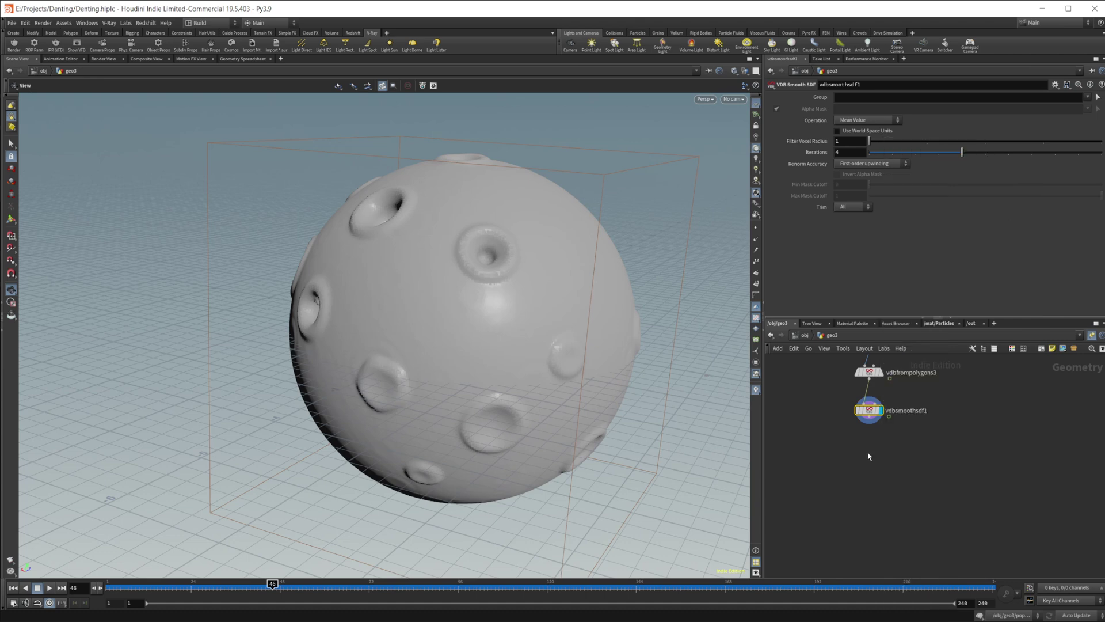
Add and display a Convert VDB node below vdbsmoothsdf1, set to convert to Polygons, and space it further down
{"action": "key", "text": "Tab"}
{"action": "type", "text": "conver"}
{"action": "key", "text": "Return"}
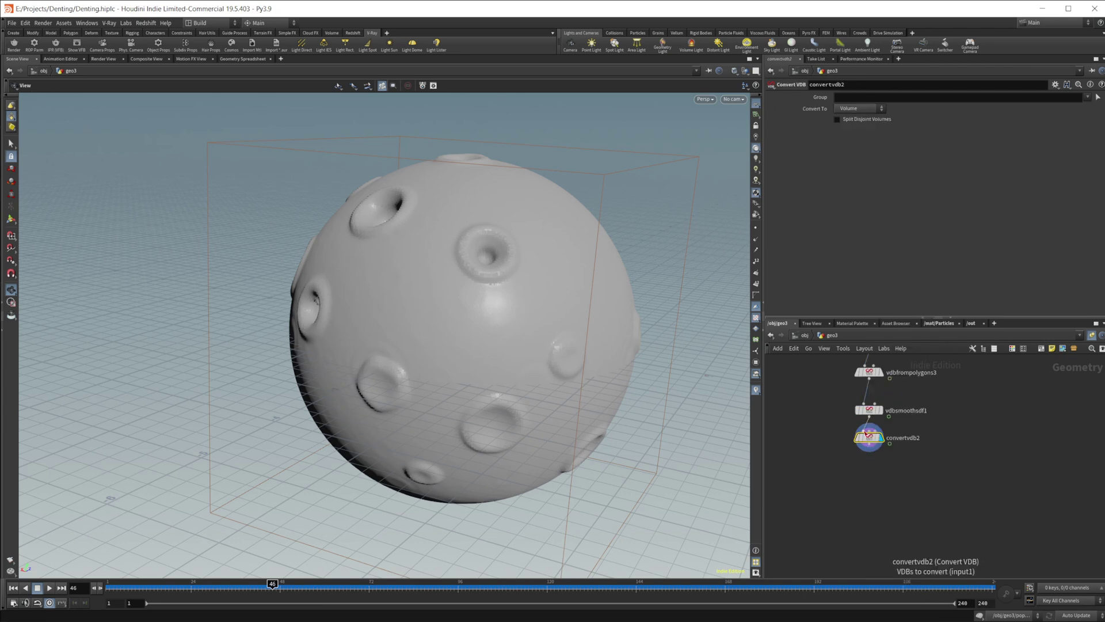
{"action": "left_click", "coordinate": [860, 136]}
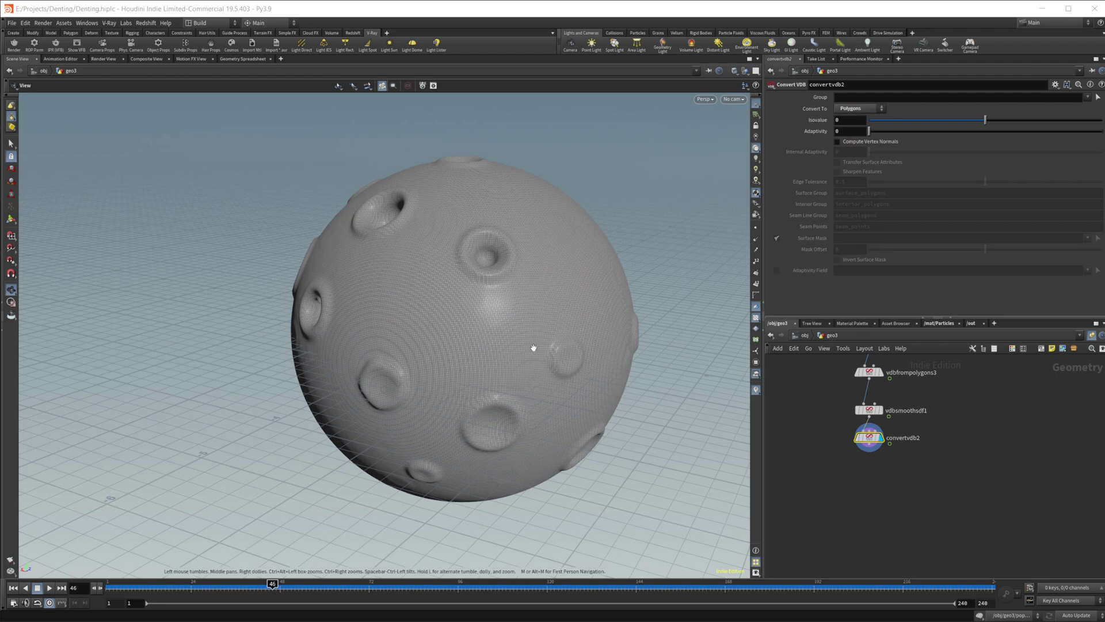
{"action": "right_click_drag", "start_coordinate": [452, 279], "coordinate": [566, 264]}
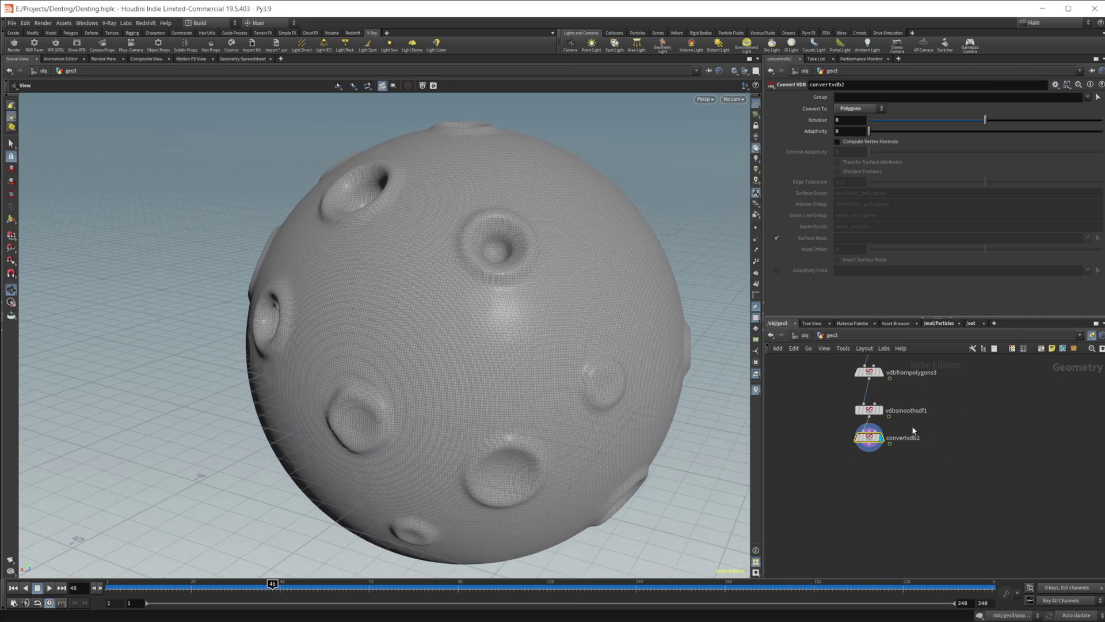
{"action": "left_click_drag", "start_coordinate": [872, 440], "coordinate": [876, 464]}
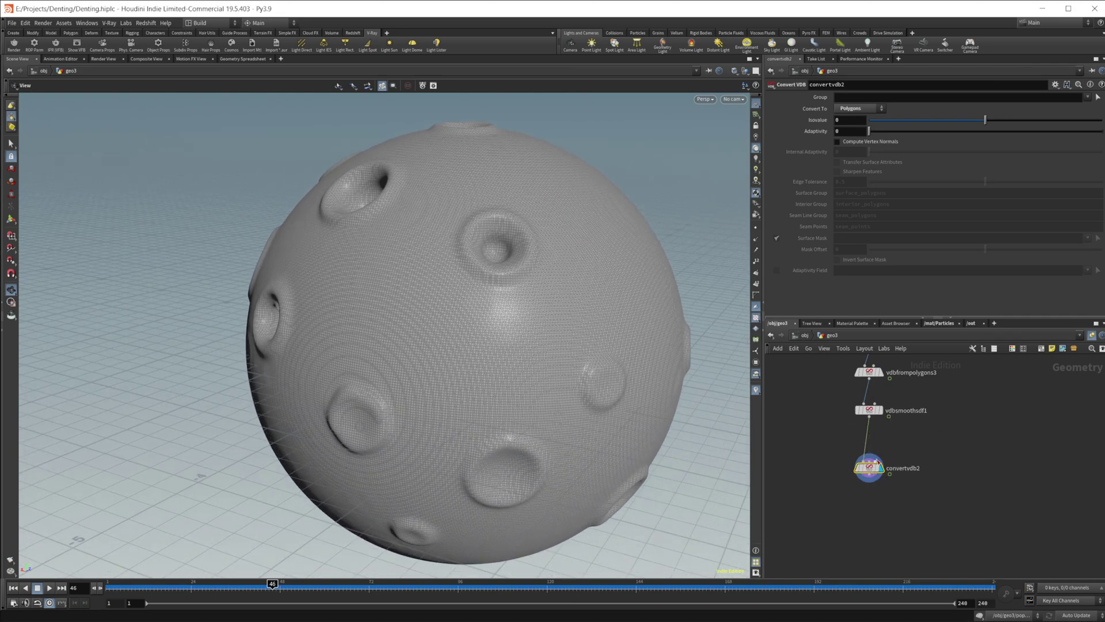
Return to the object level, hide geo3, display geo1, and enter geo1 with its geometry framed
{"action": "left_click", "coordinate": [808, 337]}
{"action": "left_click", "coordinate": [856, 429]}
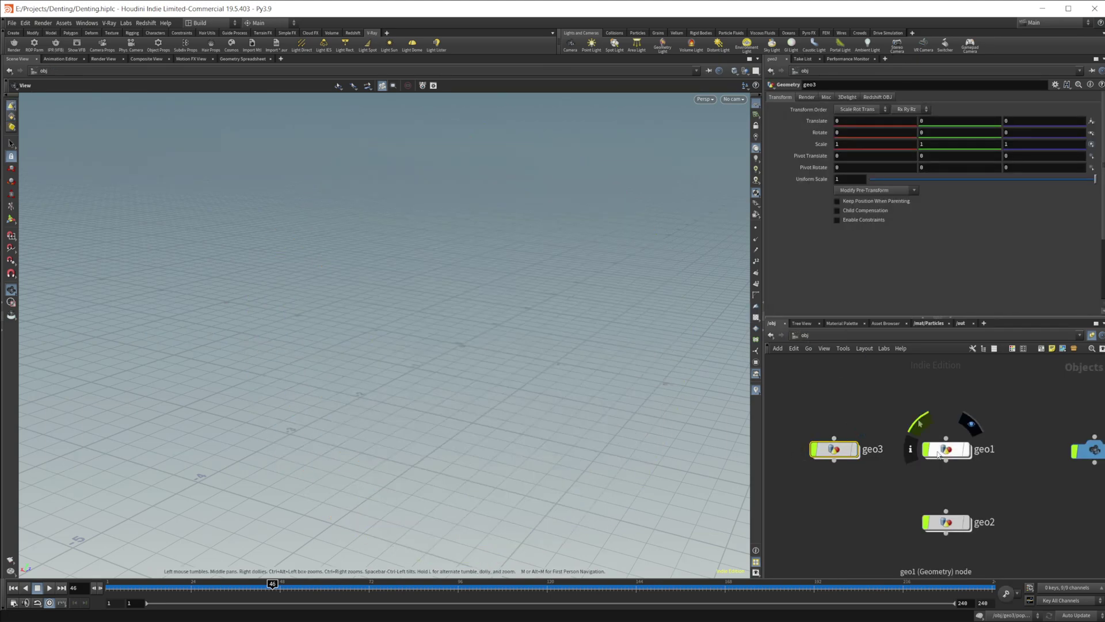
{"action": "left_click", "coordinate": [971, 427]}
{"action": "double_click", "coordinate": [946, 449]}
{"action": "key", "text": "f"}
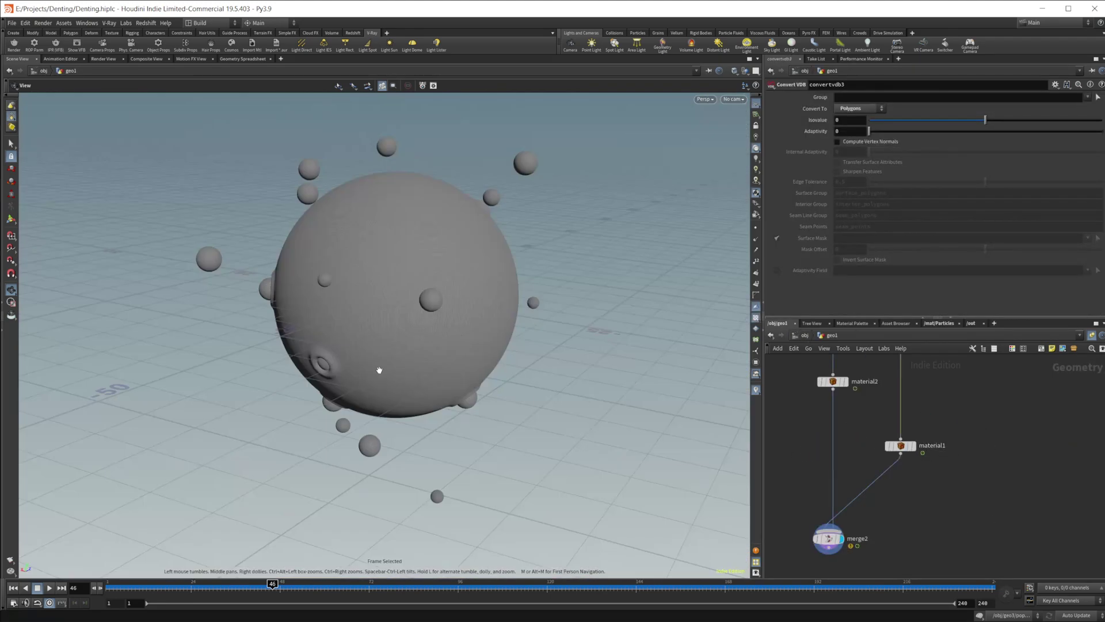
Display filecache1 in geo1 and scrub the timeline to review the cached denting
{"action": "scroll", "coordinate": [374, 368], "scroll_direction": "up", "scroll_amount": 2}
{"action": "middle_click_drag", "start_coordinate": [1018, 410], "coordinate": [982, 541]}
{"action": "middle_click_drag", "start_coordinate": [942, 434], "coordinate": [960, 476]}
{"action": "middle_click_drag", "start_coordinate": [938, 411], "coordinate": [936, 451]}
{"action": "left_click", "coordinate": [881, 482]}
{"action": "left_click", "coordinate": [895, 482]}
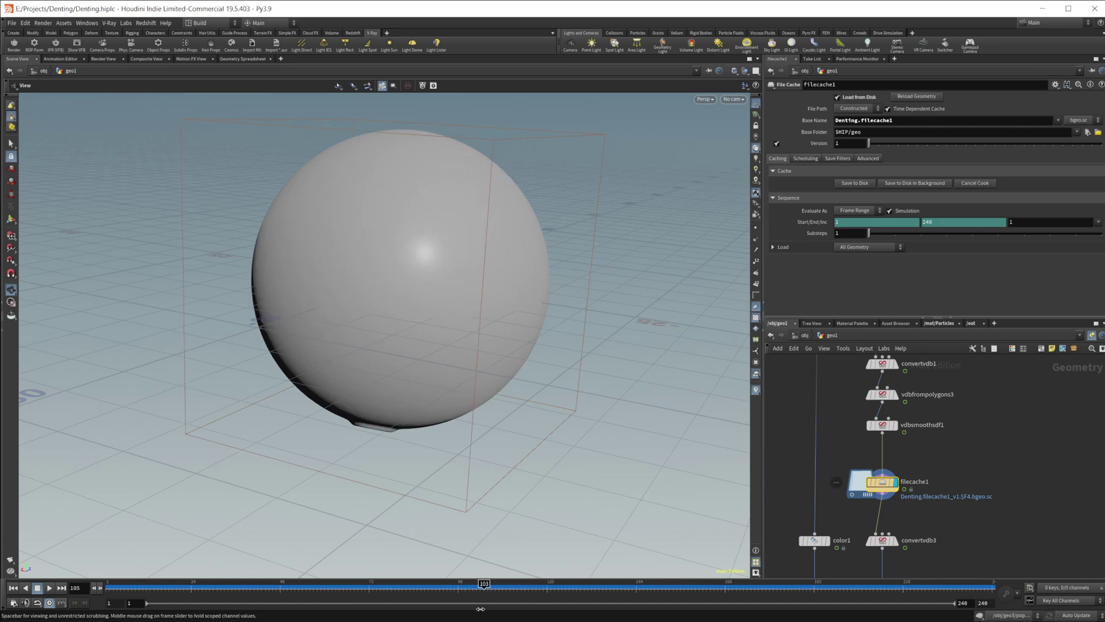
{"action": "left_click_drag", "start_coordinate": [293, 593], "coordinate": [265, 592]}
Display merge2 at the end of geo1's network and rewind the timeline to frame 1
{"action": "middle_click_drag", "start_coordinate": [987, 546], "coordinate": [974, 425]}
{"action": "middle_click_drag", "start_coordinate": [918, 527], "coordinate": [949, 412]}
{"action": "left_click", "coordinate": [846, 510]}
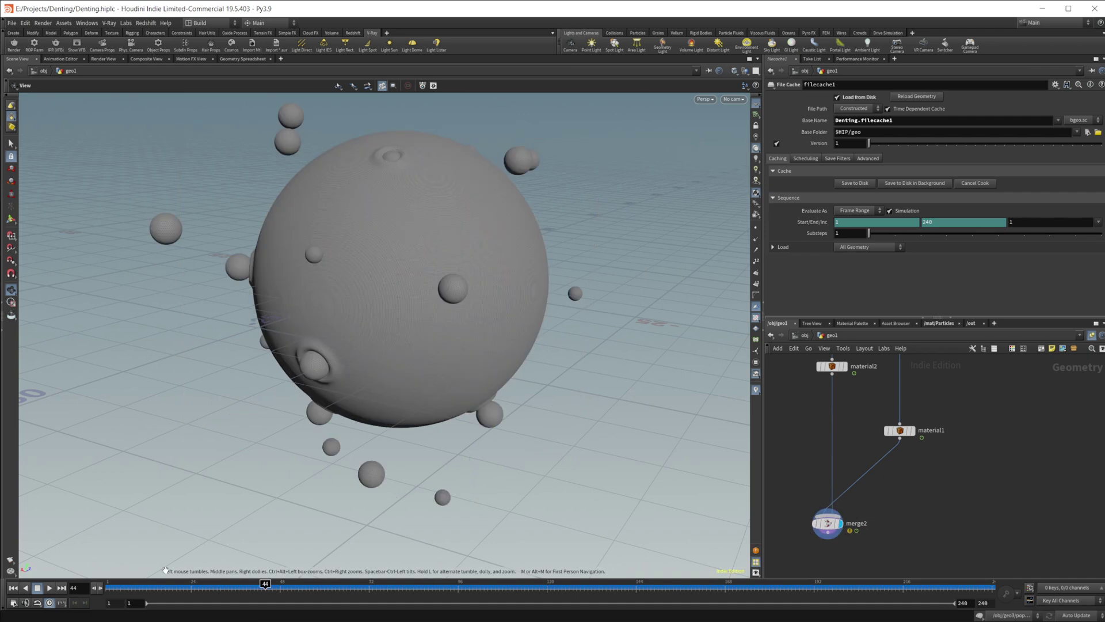
{"action": "left_click", "coordinate": [14, 588]}
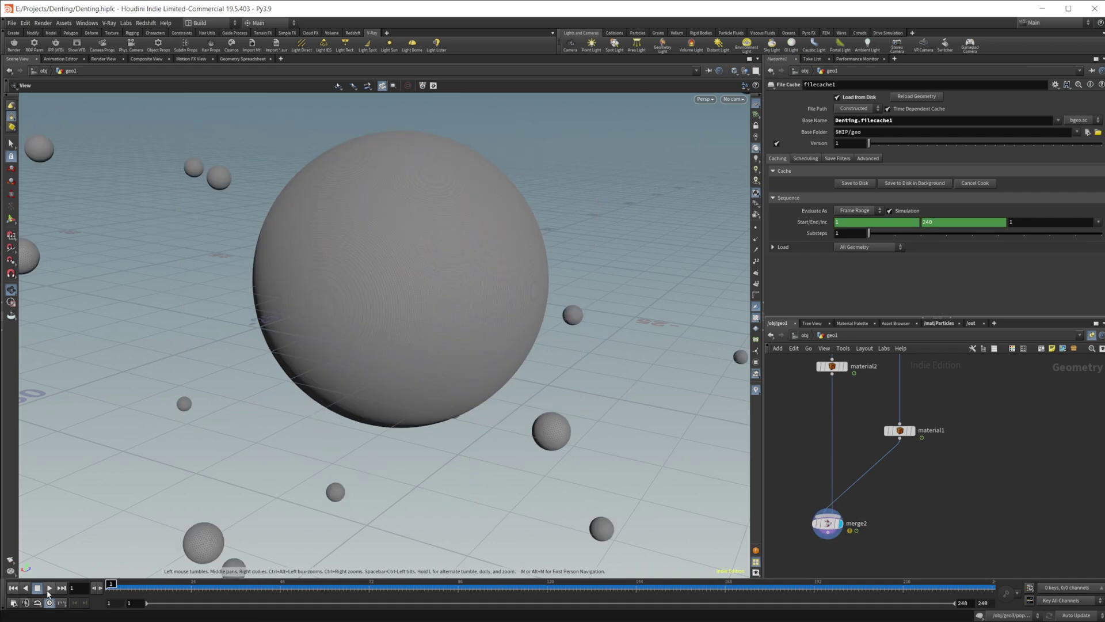